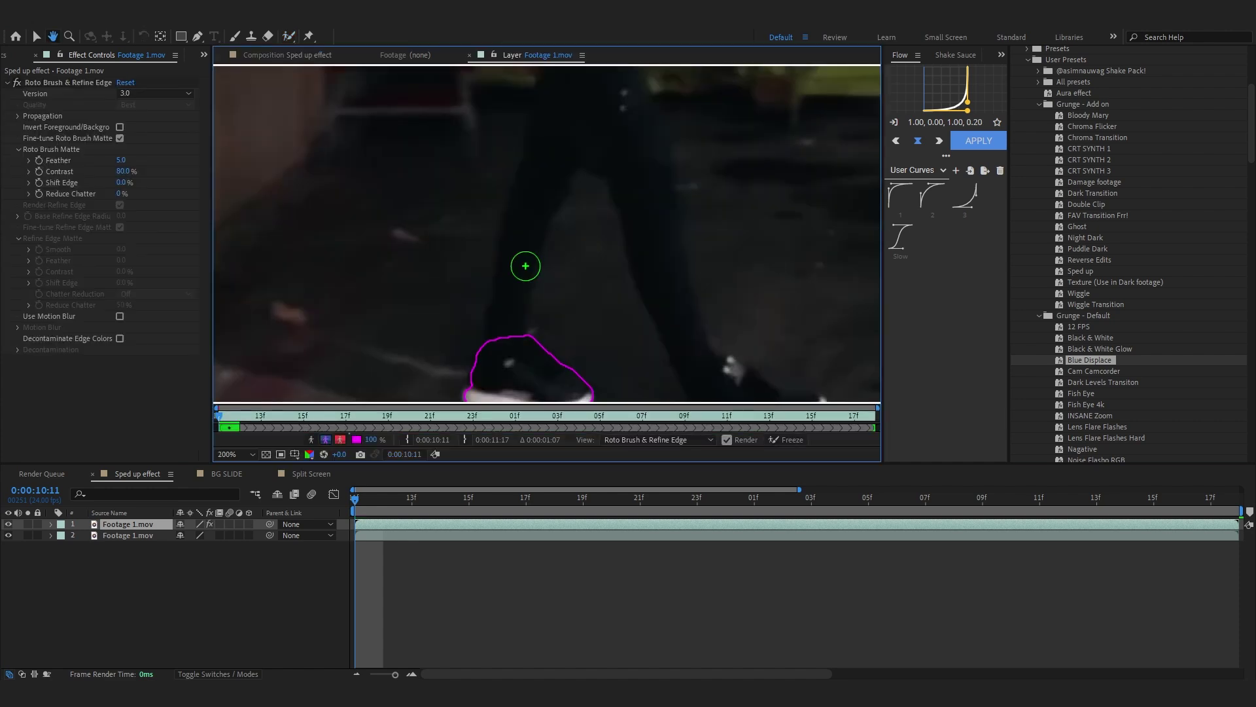
# Step: Extend the Roto Brush selection from the shoe up the leg, check the tracked outline across the clip, and freeze the matte
pyautogui.moveTo(505, 321); pyautogui.dragTo(555, 190)
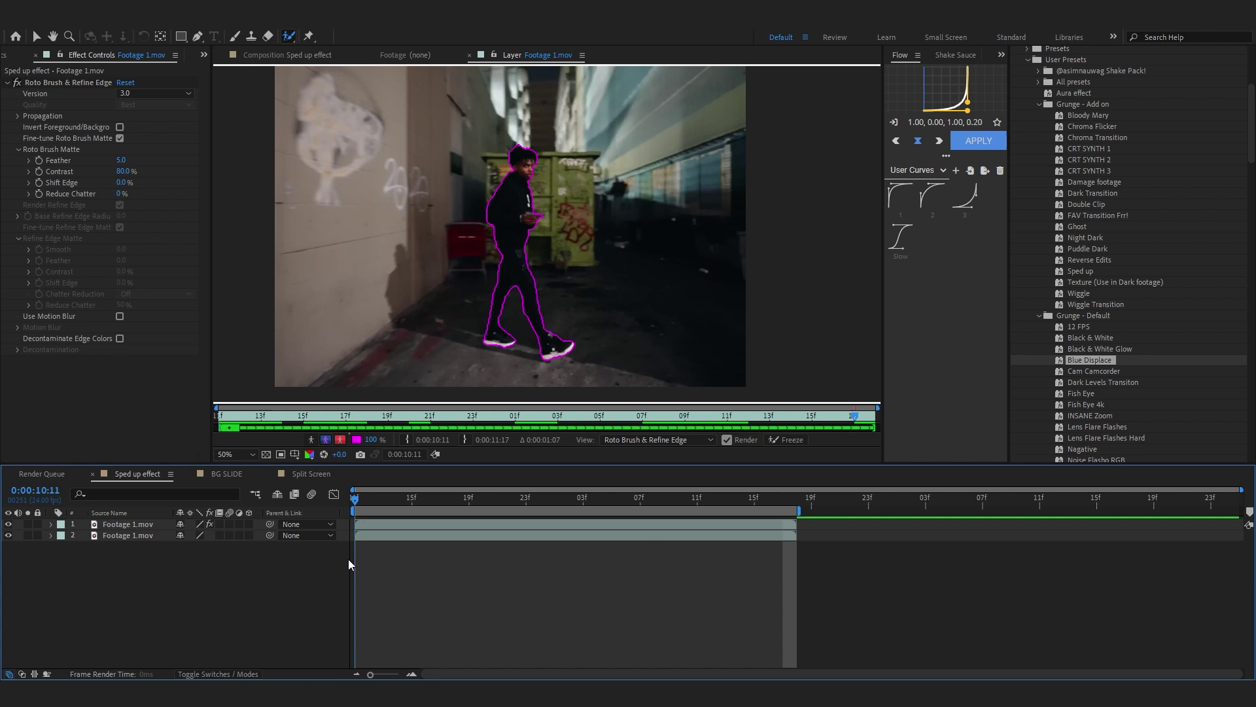
pyautogui.moveTo(659, 568); pyautogui.dragTo(752, 549)
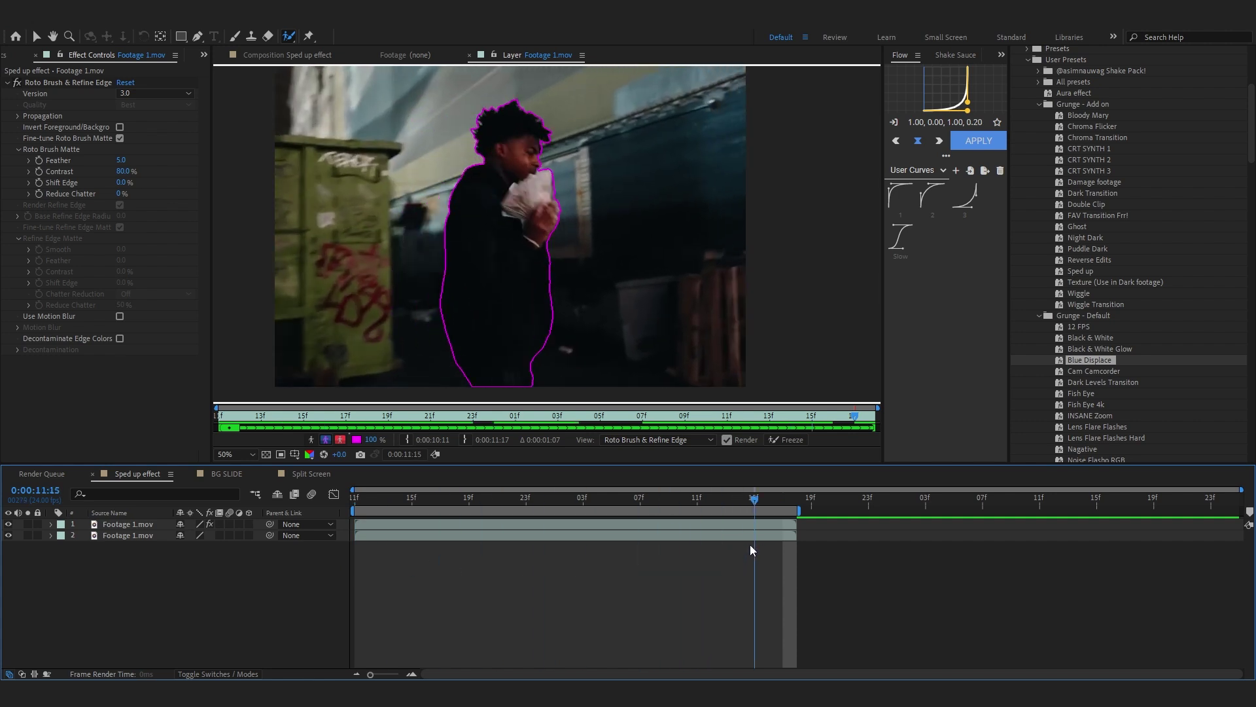
pyautogui.click(785, 440)
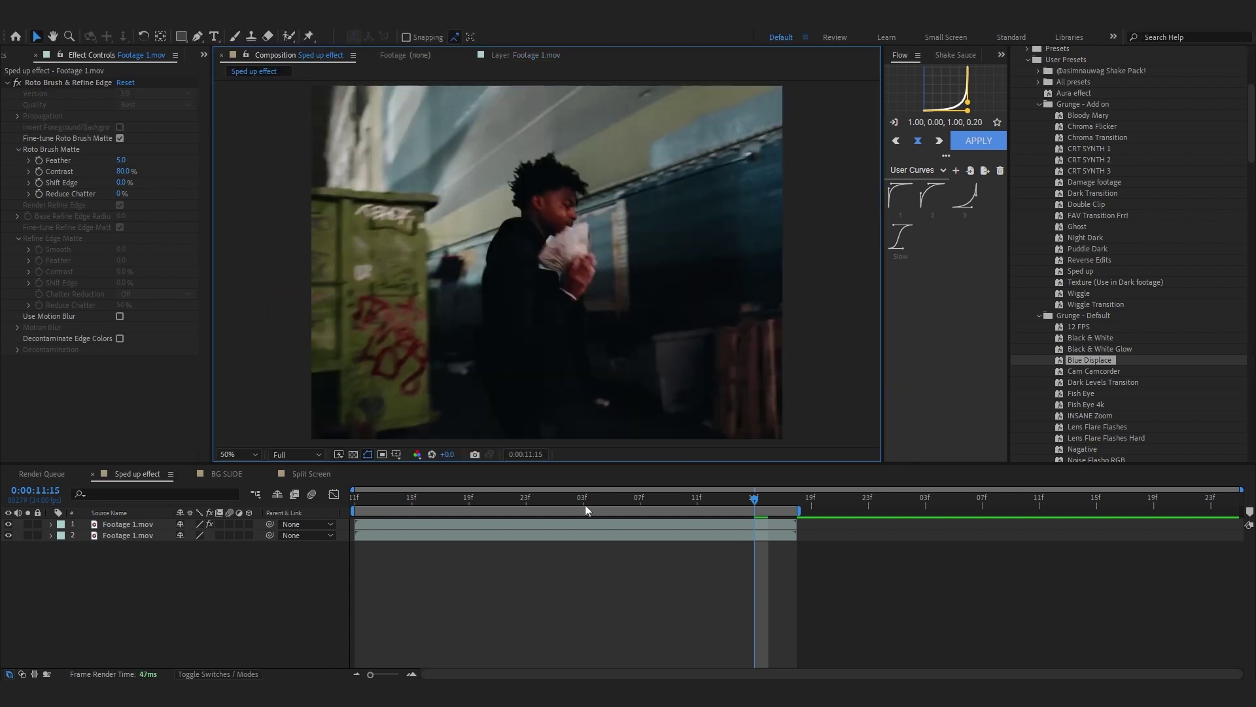
# Step: Set the Roto Brush matte on the upper Footage 1.mov layer to Feather 11.3 and Shift Edge -30%, checking the isolated cutout
pyautogui.moveTo(697, 499); pyautogui.dragTo(149, 567)
pyautogui.click(9, 535)
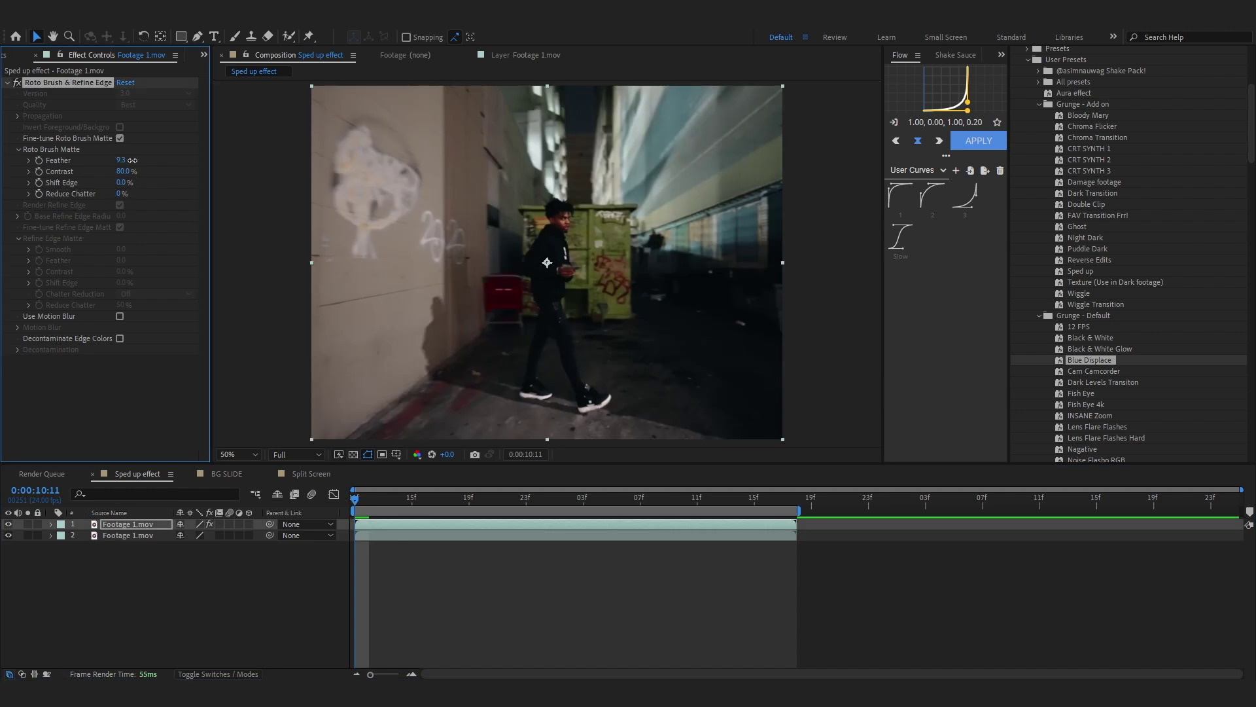
pyautogui.moveTo(132, 160); pyautogui.dragTo(100, 183)
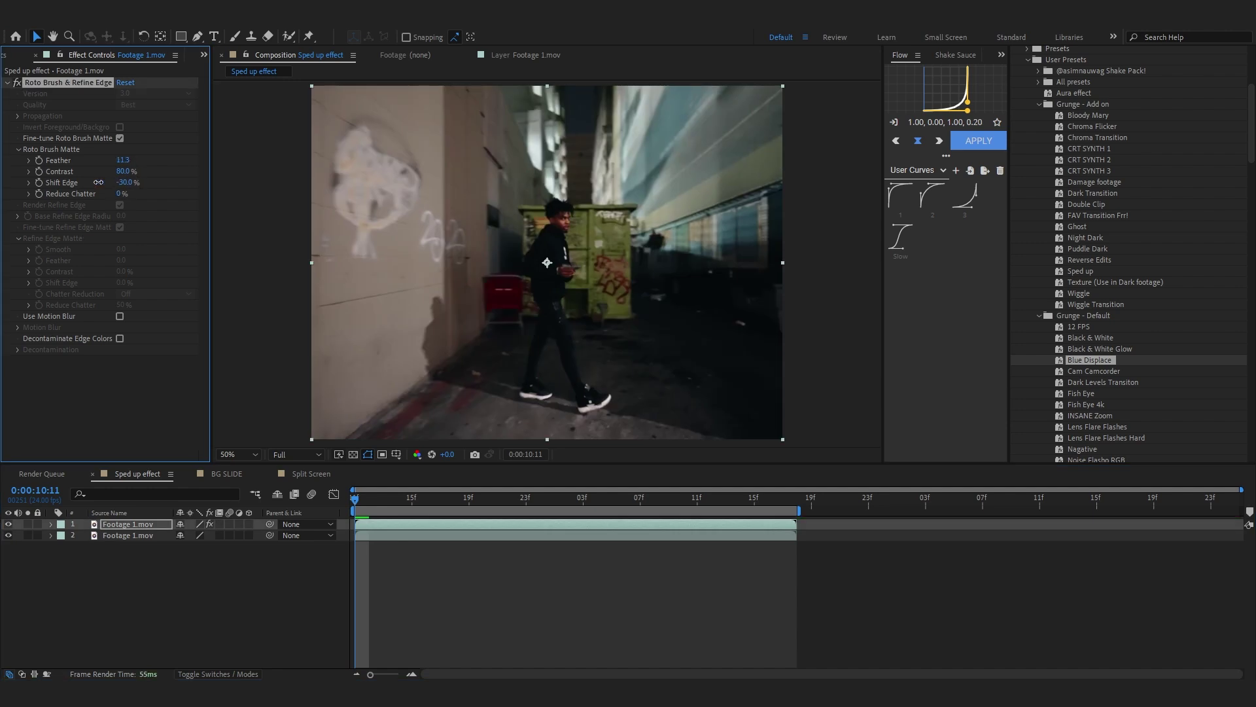
pyautogui.click(13, 543)
pyautogui.click(9, 535)
pyautogui.click(9, 536)
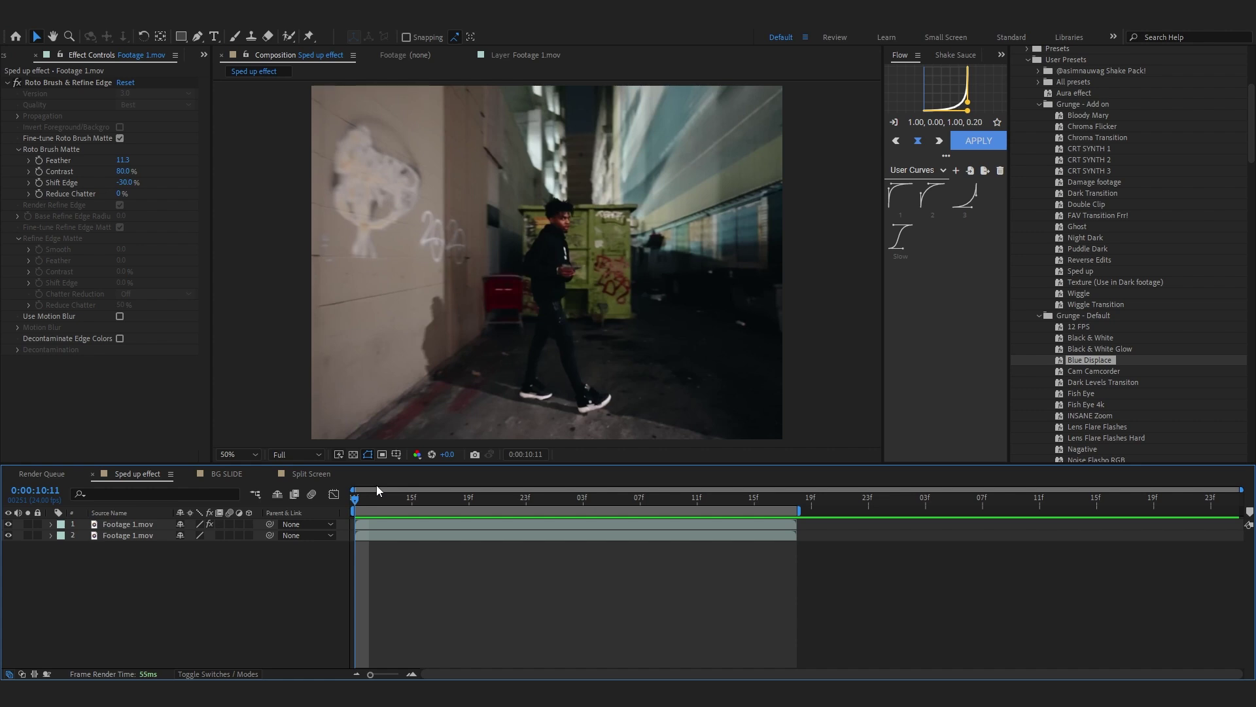
# Step: Split the lower Footage 1.mov layer at 0:00:10:18
pyautogui.click(370, 535)
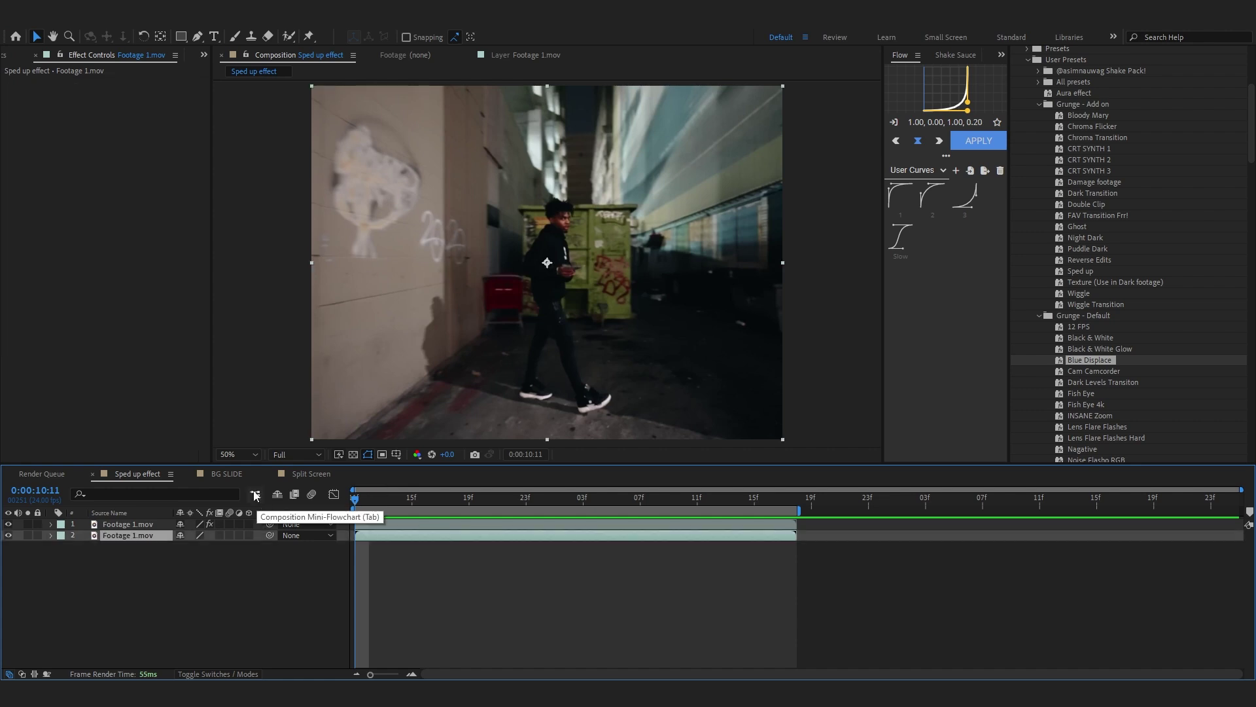
pyautogui.press('space')
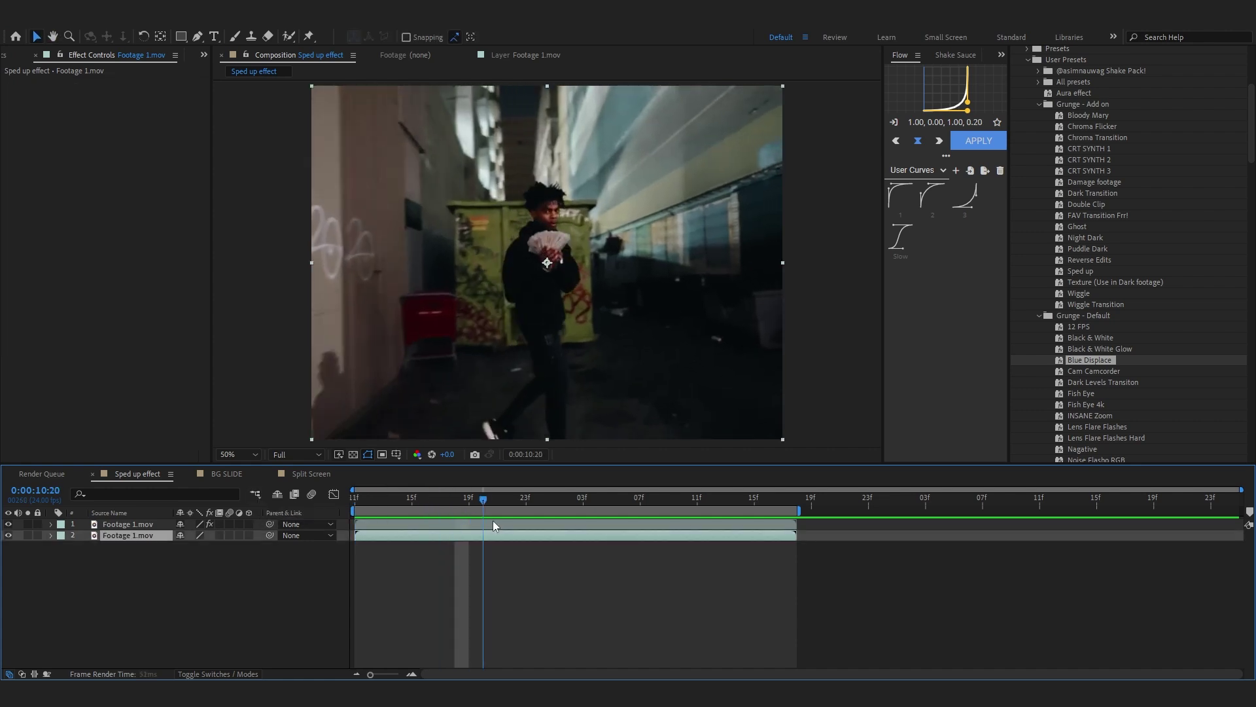
pyautogui.press('space')
pyautogui.press('space')
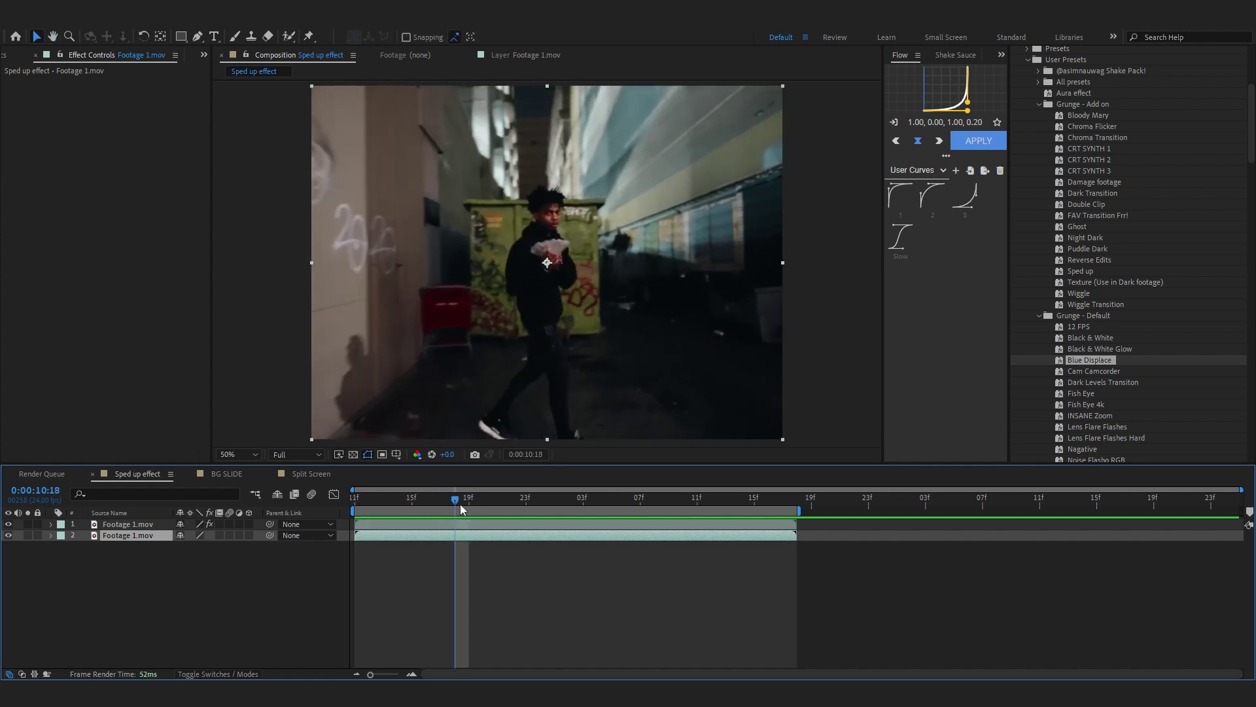
pyautogui.hotkey('ctrl', 'shift', 'd')
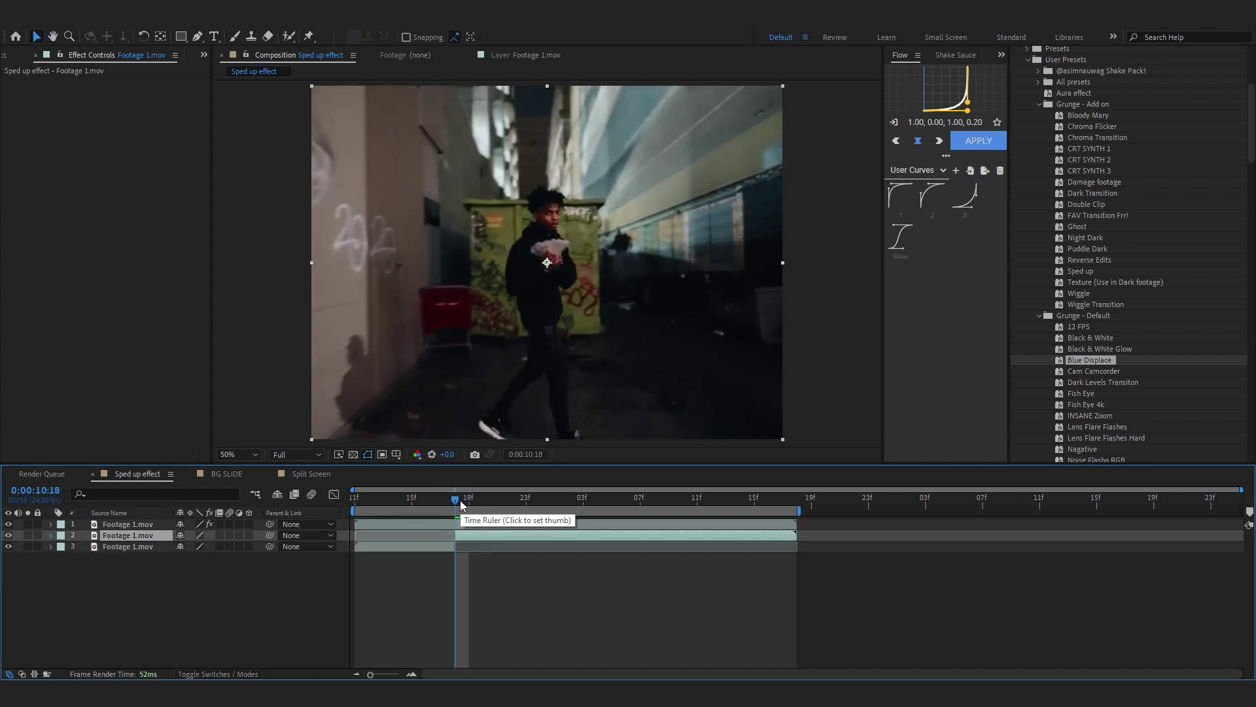
# Step: Split the remaining section of the lower Footage 1.mov layer again at 0:00:11:11
pyautogui.press('space')
pyautogui.press('space')
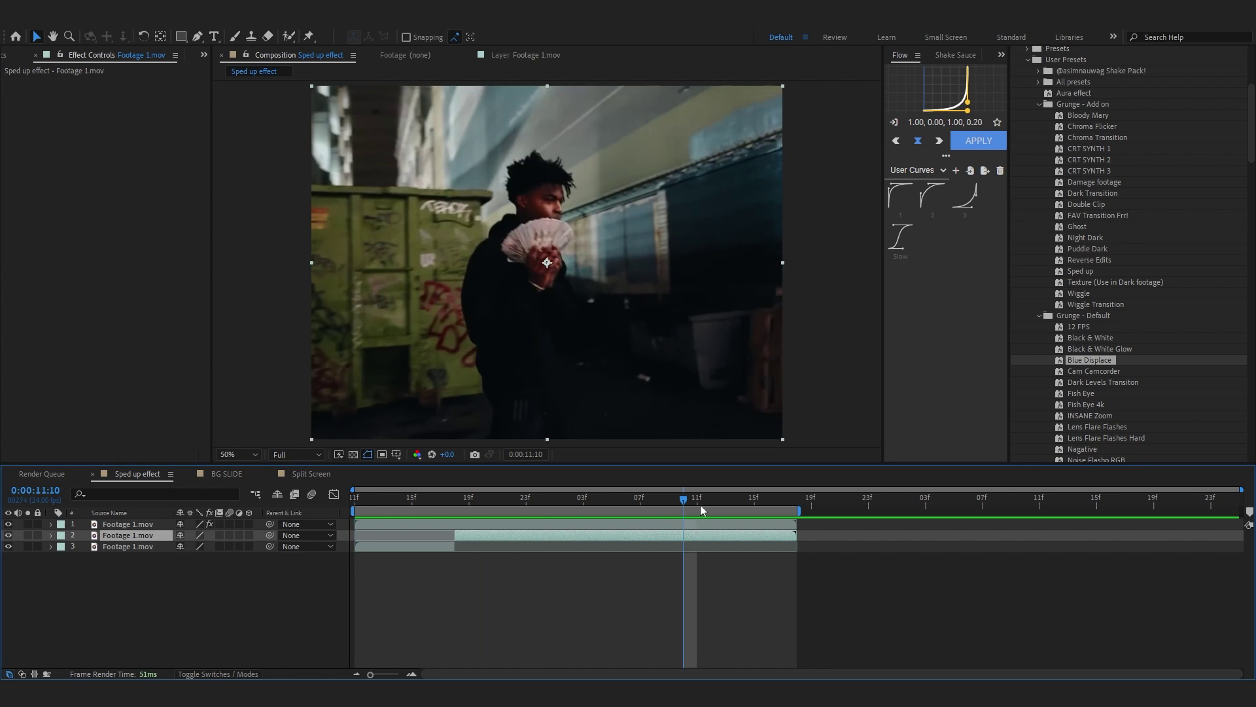
pyautogui.click(701, 503)
pyautogui.hotkey('ctrl', 'shift', 'd')
# Step: Delete the middle section of the background footage between 0:00:10:18 and 0:00:11:11 and play back the result
pyautogui.moveTo(697, 501); pyautogui.dragTo(577, 526)
pyautogui.press('space')
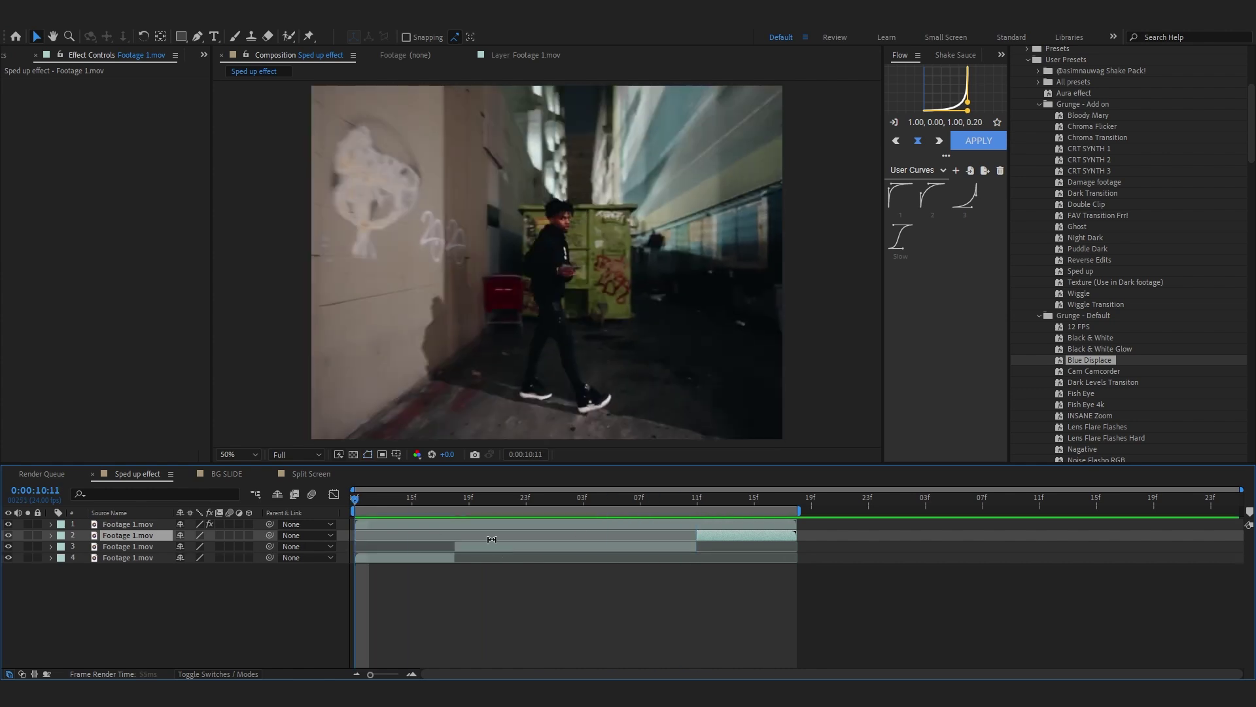
pyautogui.click(490, 544)
pyautogui.moveTo(430, 551); pyautogui.dragTo(697, 550)
pyautogui.press('Delete')
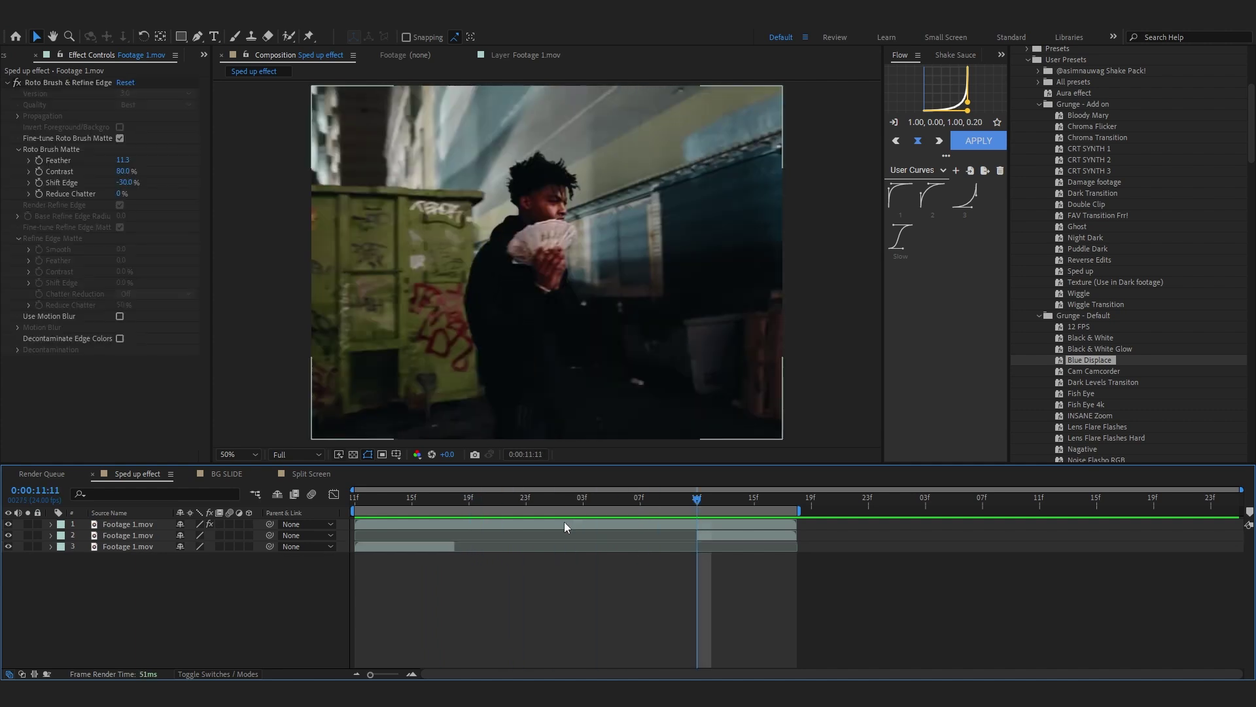
pyautogui.press('space')
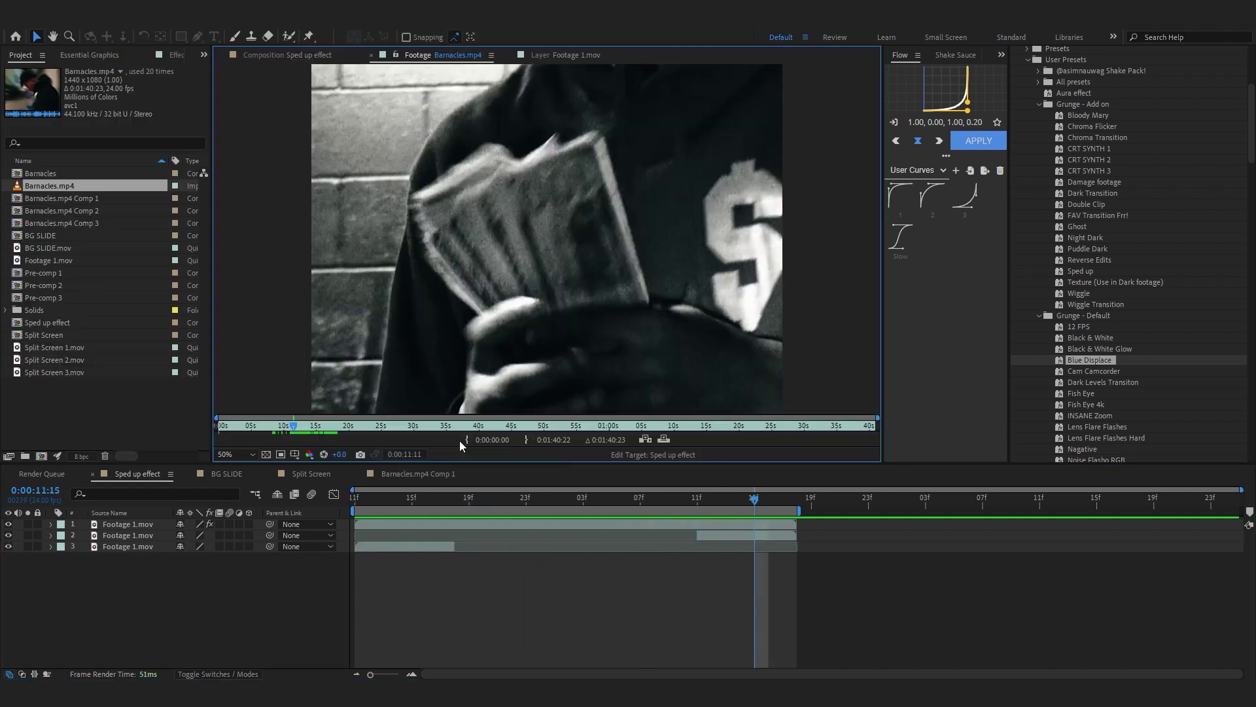
# Step: Trim the Barnacles.mp4 source from an in point of 0:00:11:11 to about eight seconds and place it in the composition from 0:00:10:18
pyautogui.click(466, 440)
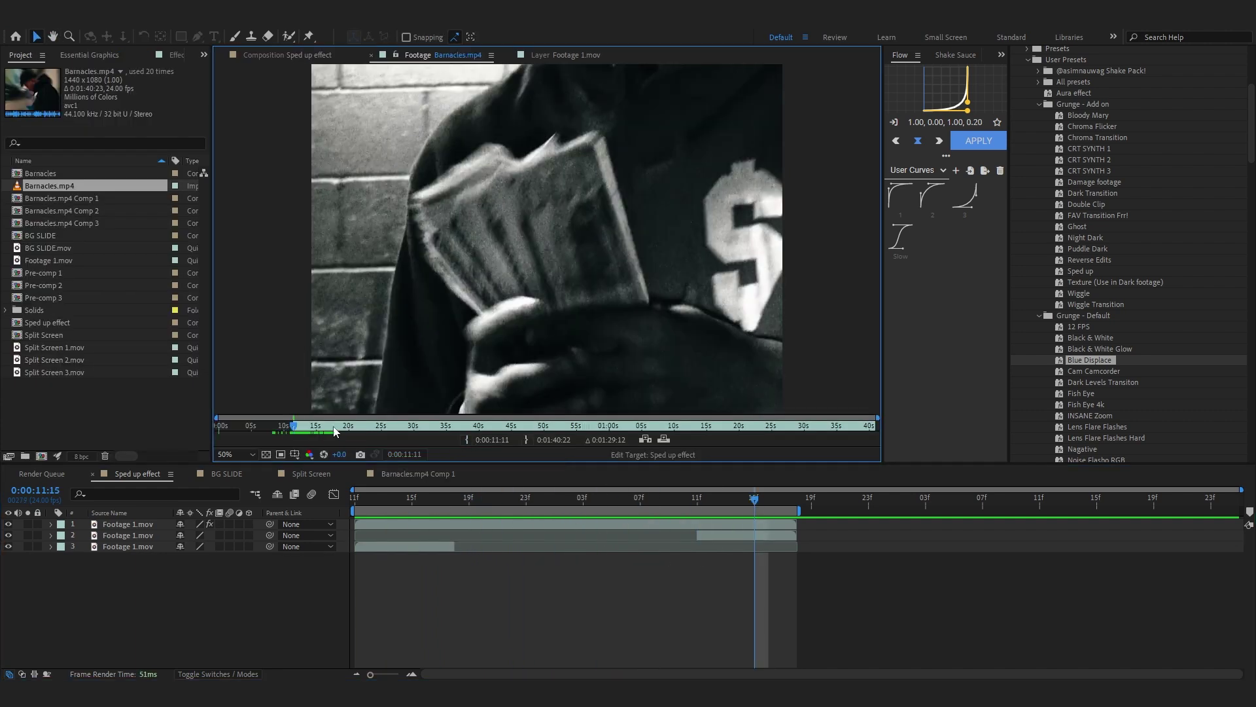
pyautogui.moveTo(300, 429); pyautogui.dragTo(364, 437)
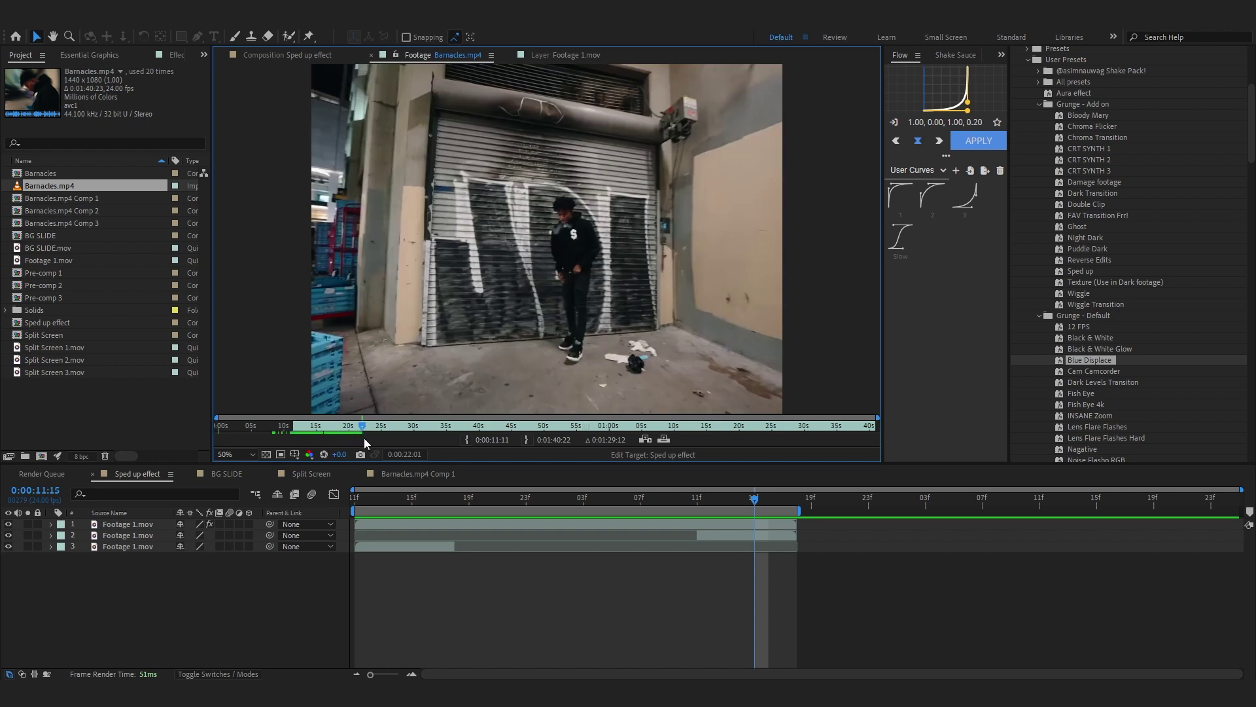
pyautogui.click(525, 439)
pyautogui.moveTo(36, 185); pyautogui.dragTo(456, 551)
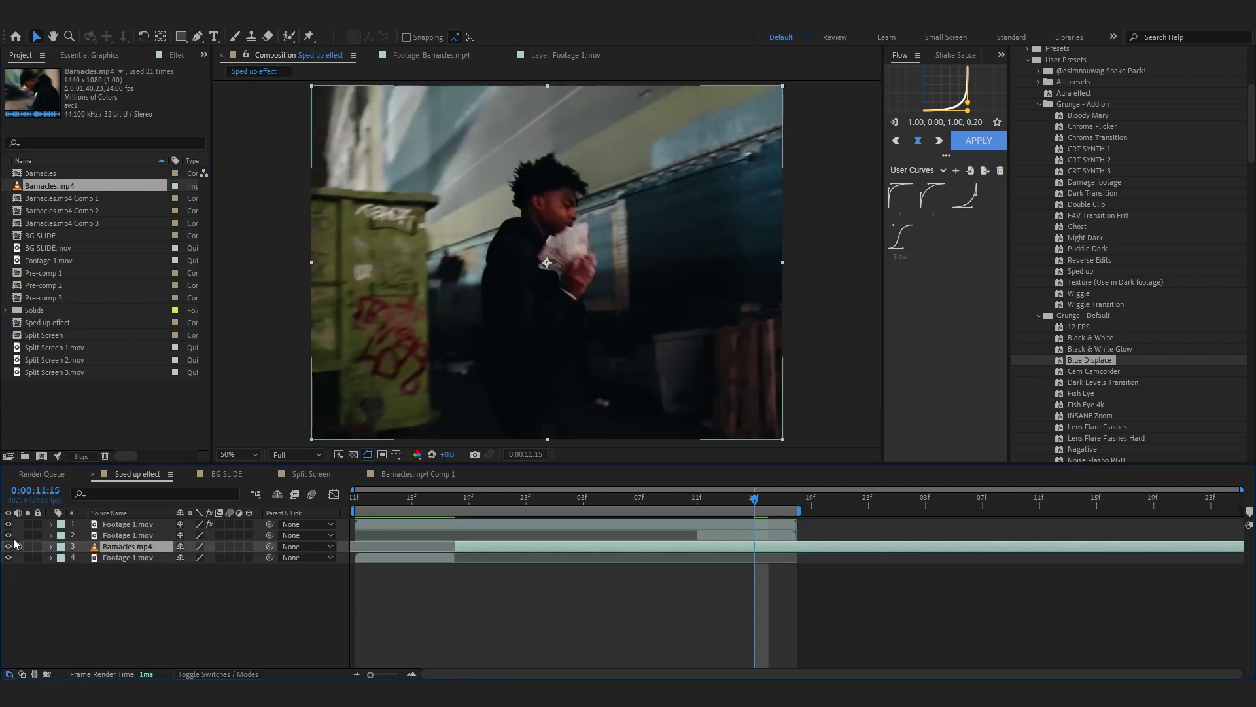
# Step: Reverse and speed up the Barnacles.mp4 layer by time-stretching it with a factor of -10
pyautogui.press('Home')
pyautogui.moveTo(458, 512); pyautogui.dragTo(591, 512)
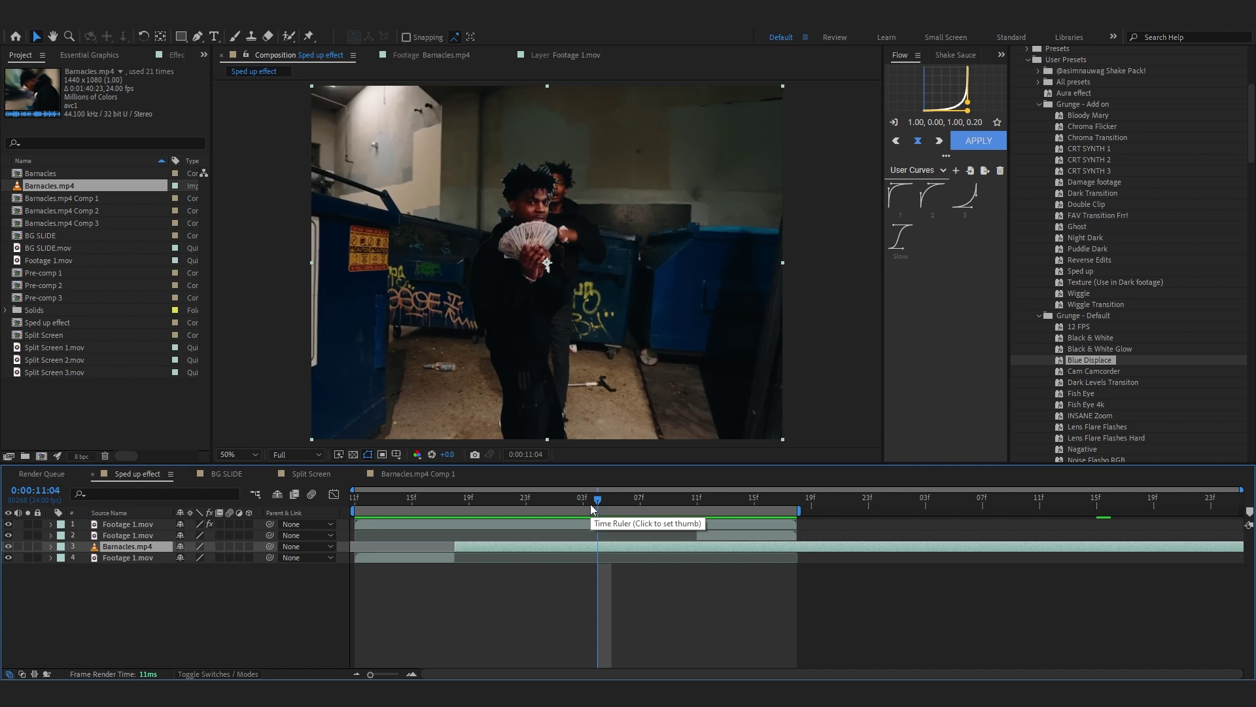
pyautogui.rightClick(632, 550)
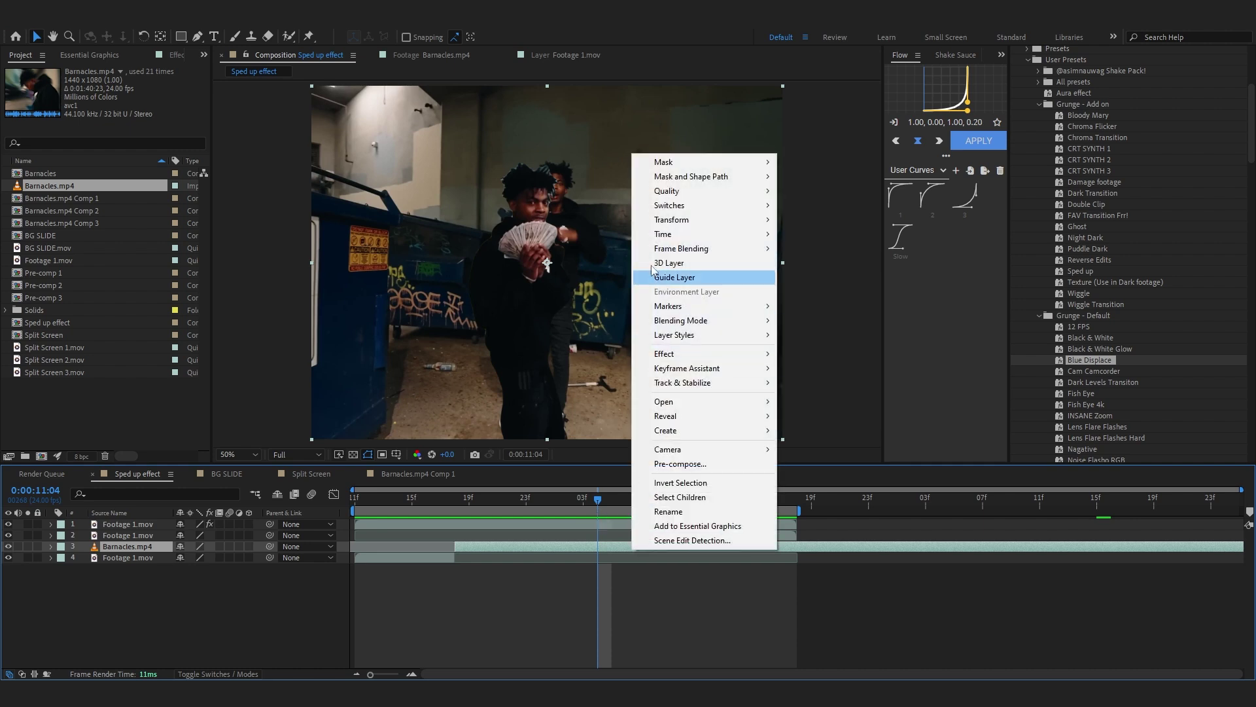
pyautogui.moveTo(759, 234)
pyautogui.click(839, 268)
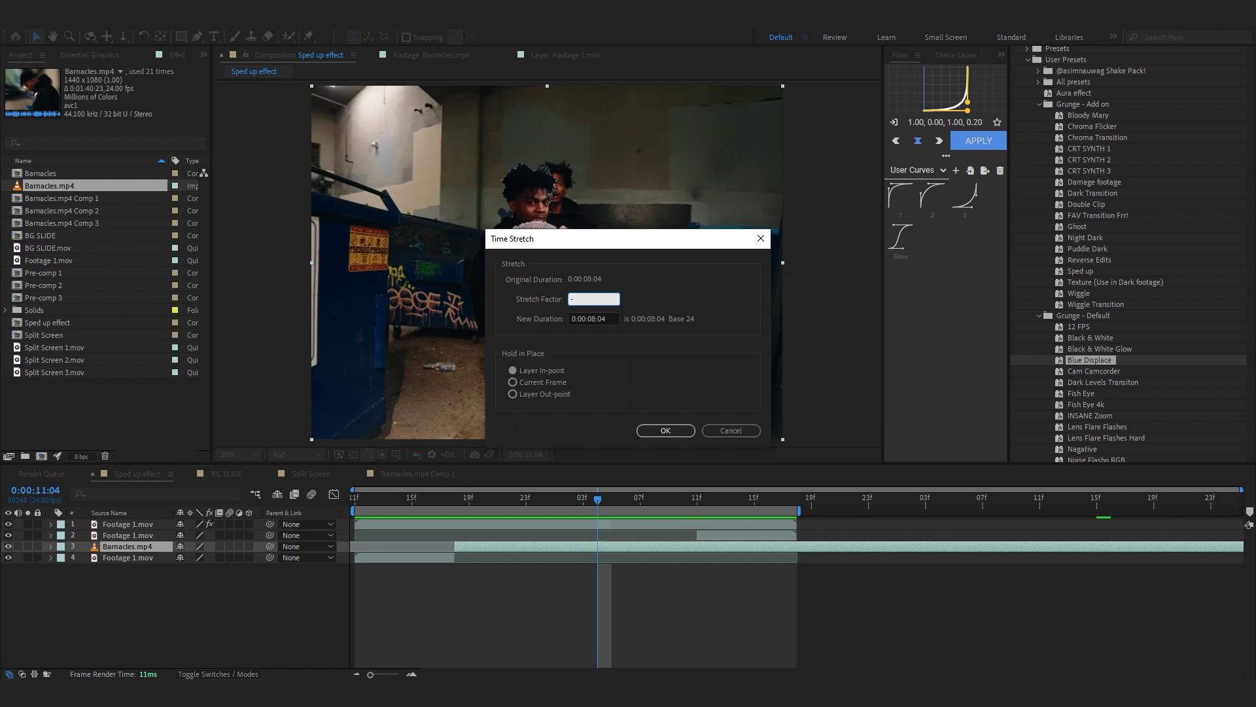
pyautogui.write('-10')
pyautogui.click(672, 431)
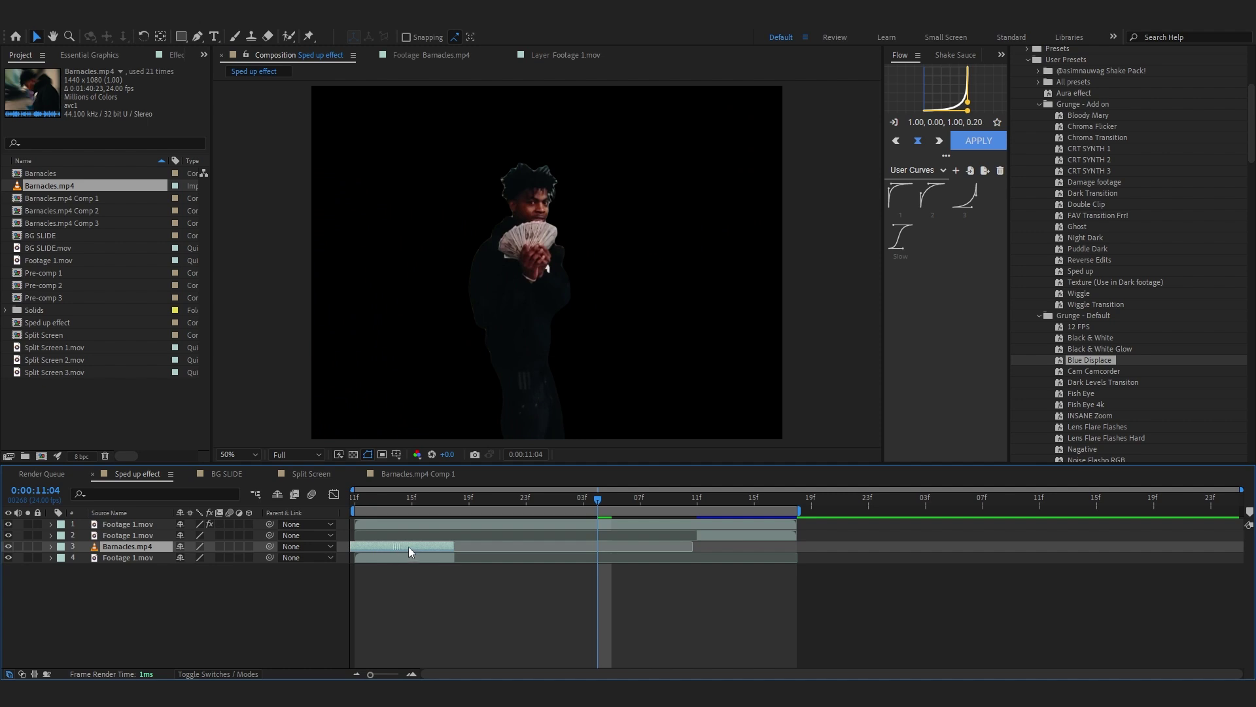
# Step: Position and extend the reversed Barnacles.mp4 layer to fill the background gap up to 0:00:11:11, and preview the composition
pyautogui.moveTo(396, 550); pyautogui.dragTo(501, 550)
pyautogui.click(460, 503)
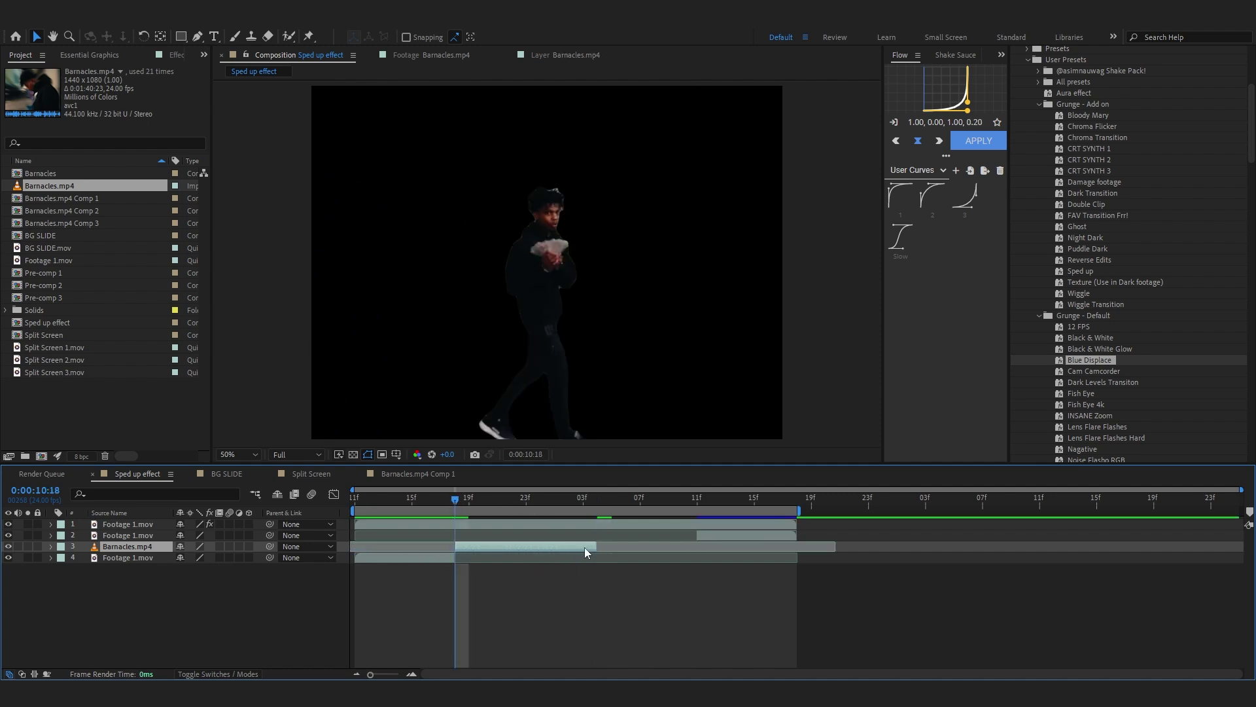
pyautogui.moveTo(605, 546); pyautogui.dragTo(684, 544)
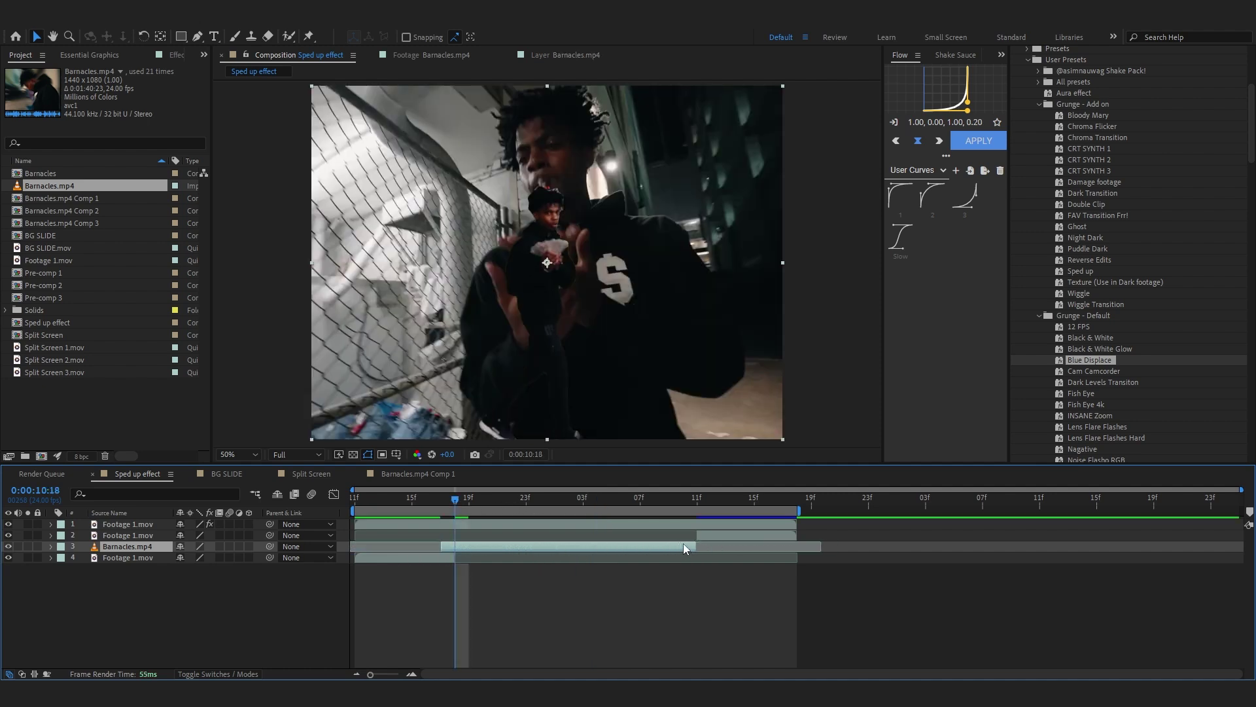
pyautogui.press('space')
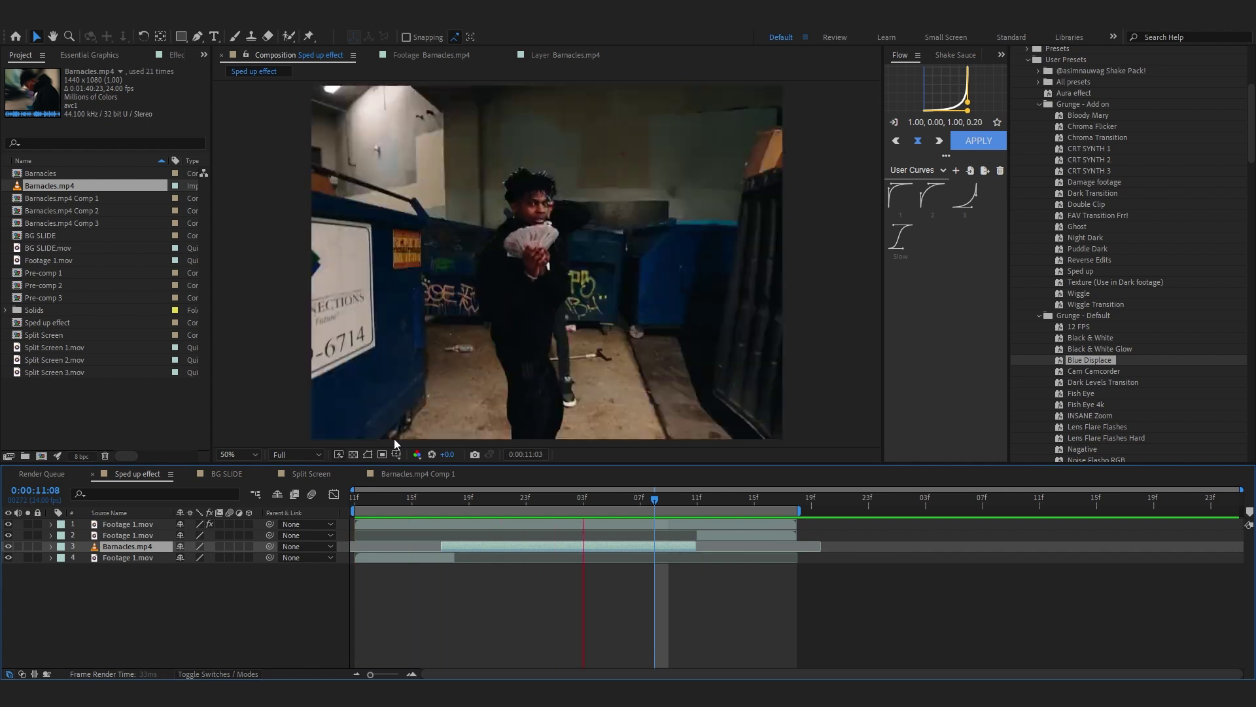
pyautogui.click(609, 576)
pyautogui.press('space')
pyautogui.press('space')
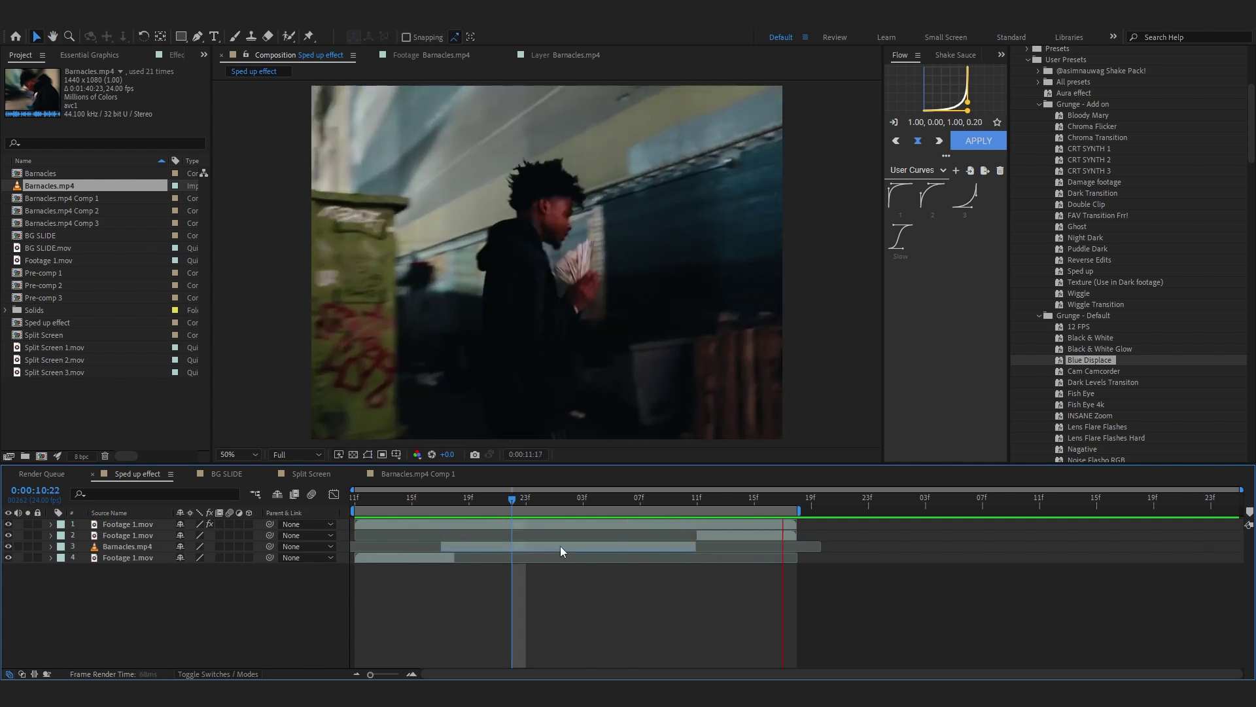
# Step: Add an adjustment layer above the footage and apply the CC Vignette effect to it
pyautogui.rightClick(564, 628)
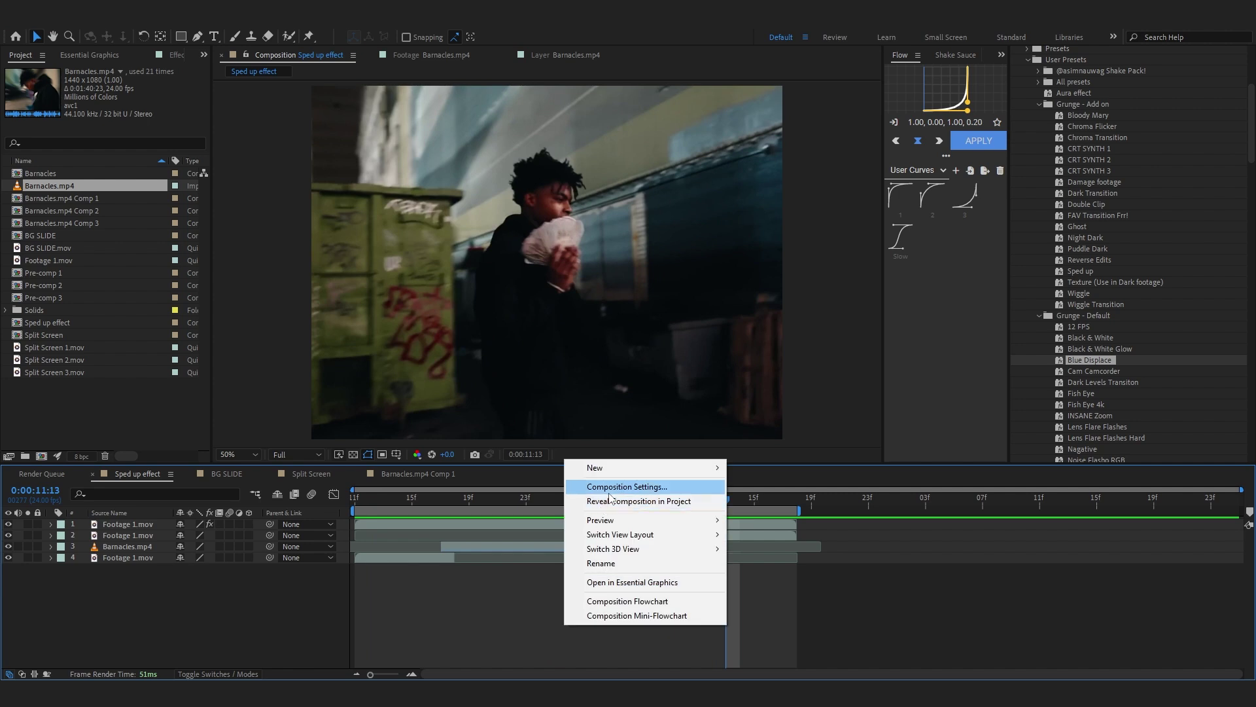
pyautogui.moveTo(605, 470)
pyautogui.click(776, 573)
pyautogui.hotkey('ctrl', 'space')
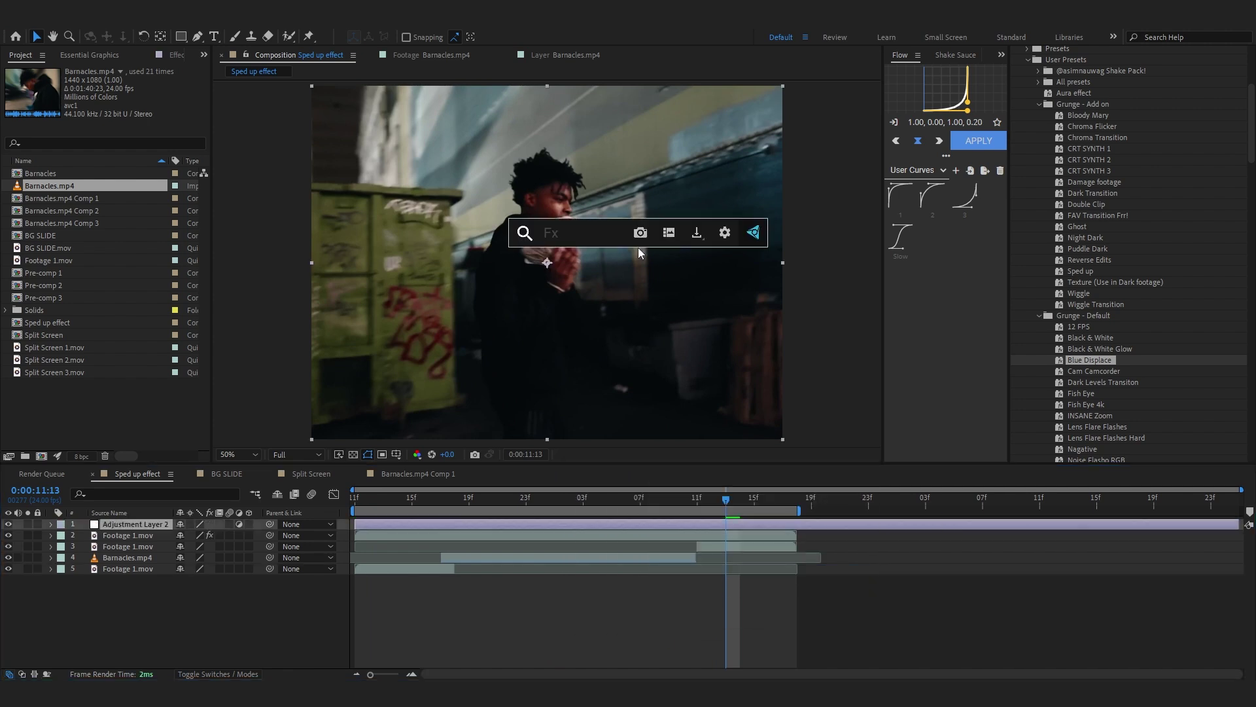
pyautogui.write('cc vig')
pyautogui.press('Return')
# Step: Apply the Add Grain effect to the adjustment layer and set its viewing mode to Final Output
pyautogui.hotkey('ctrl', 'space')
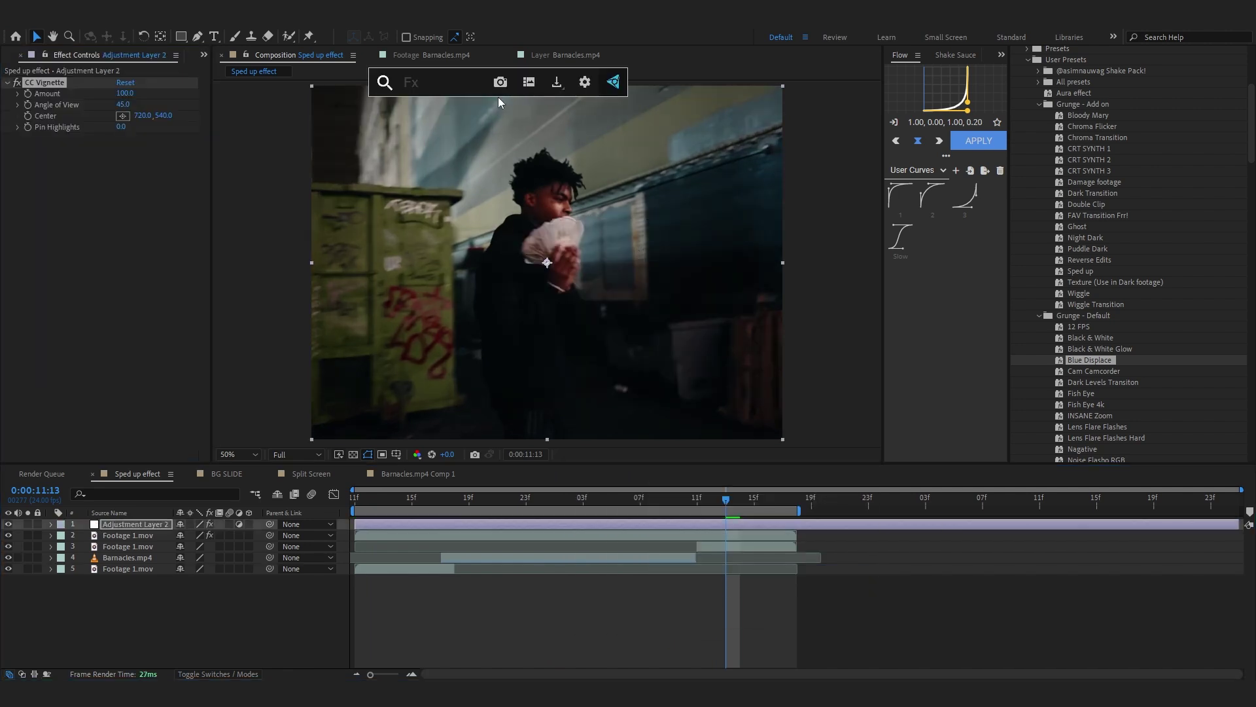
pyautogui.write('grain')
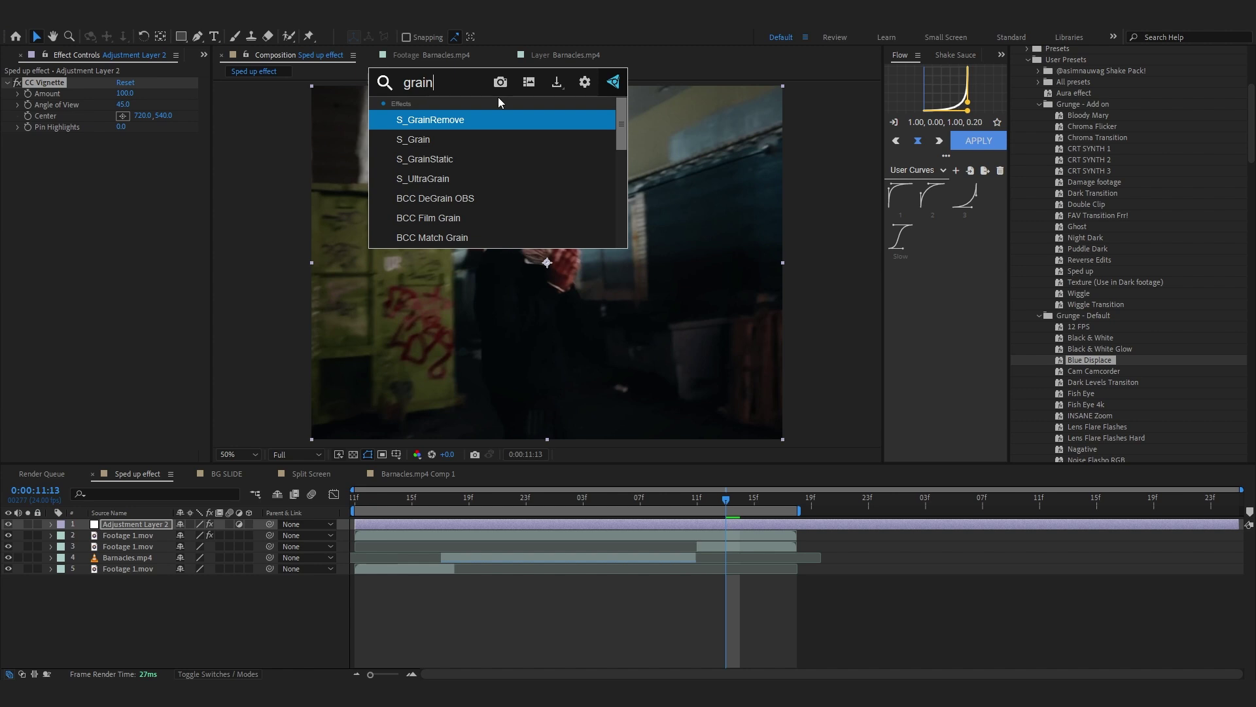
pyautogui.scroll(-2, 501, 139)
pyautogui.scroll(-1, 497, 143)
pyautogui.click(451, 199)
pyautogui.click(174, 153)
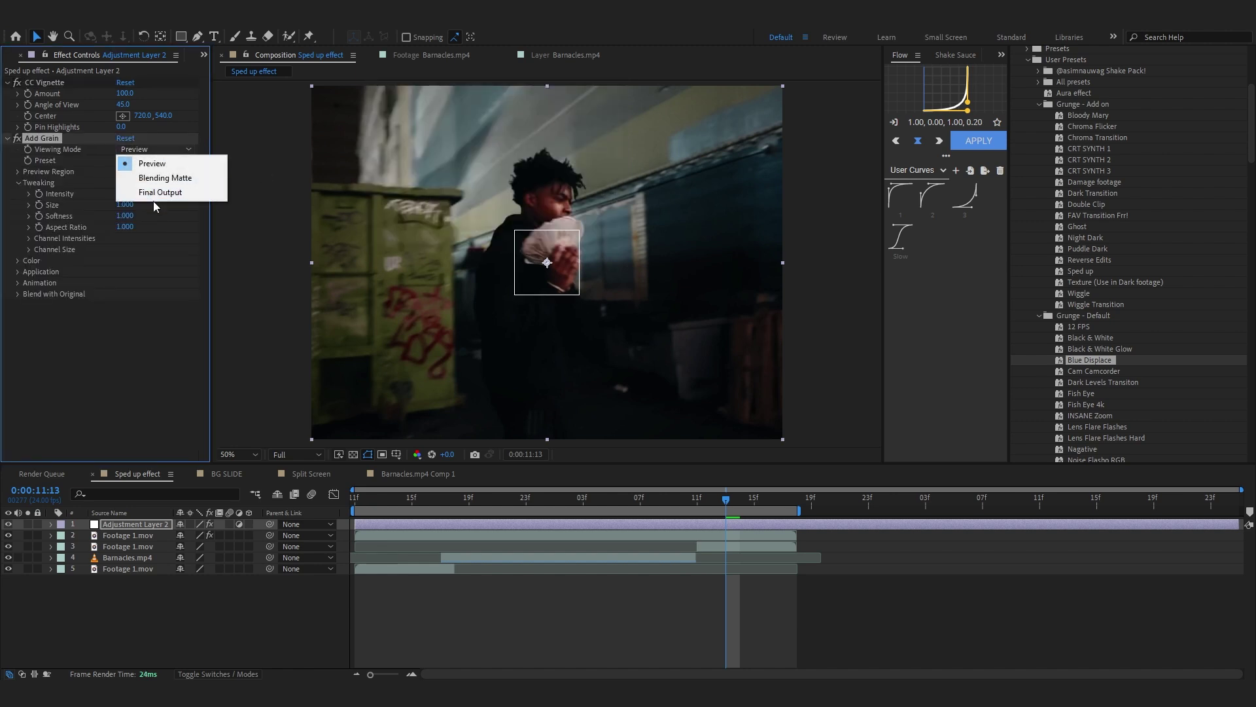
pyautogui.click(136, 195)
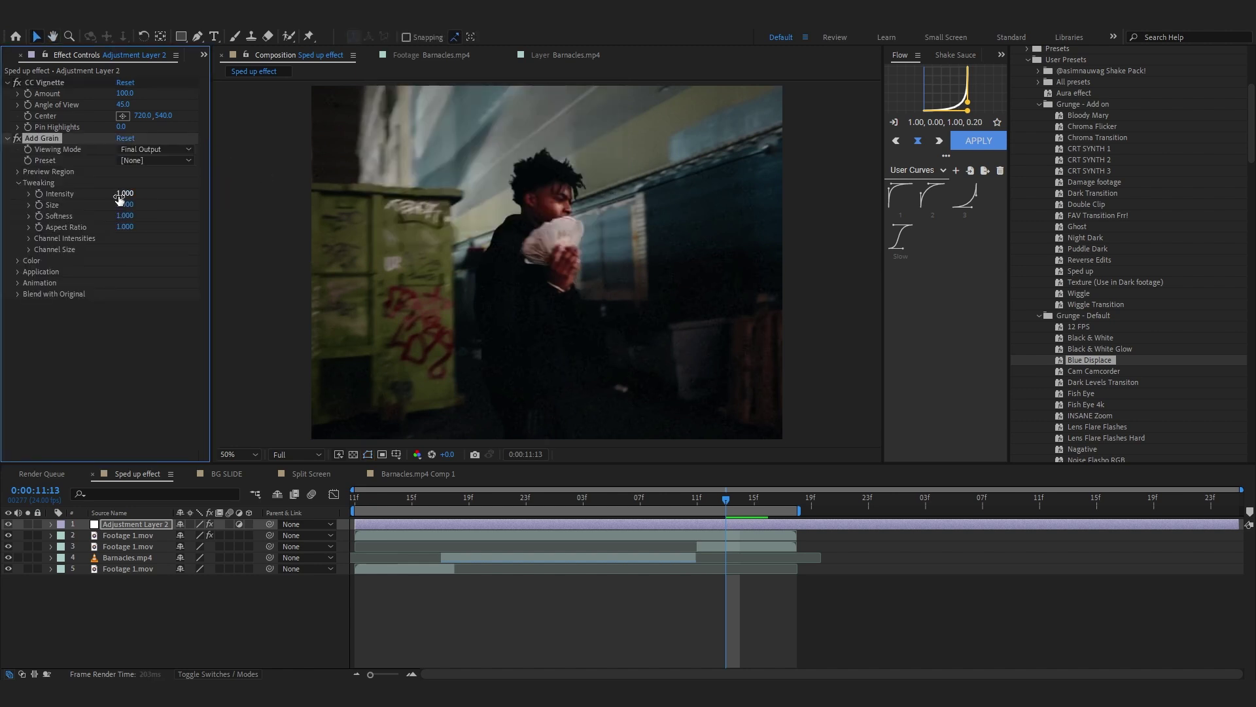
# Step: Preview the graded composition and trim the adjustment layer to end with the footage at 0:00:11:18
pyautogui.press('space')
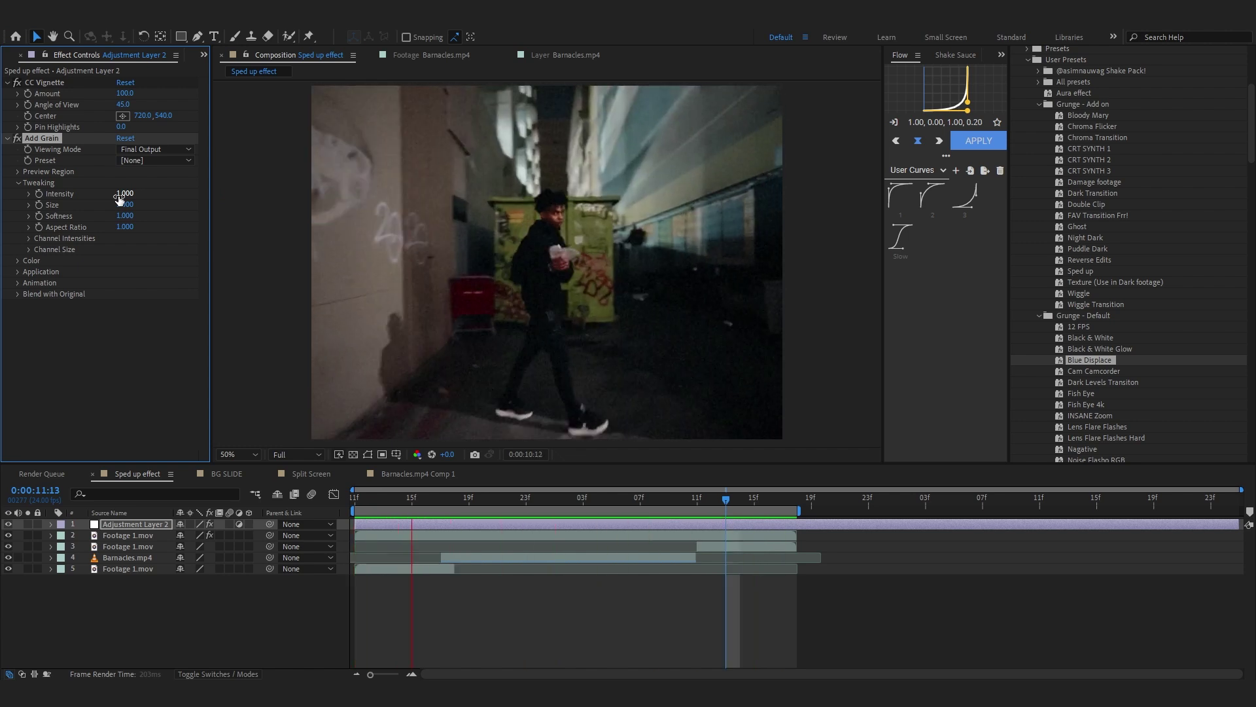
pyautogui.press('space')
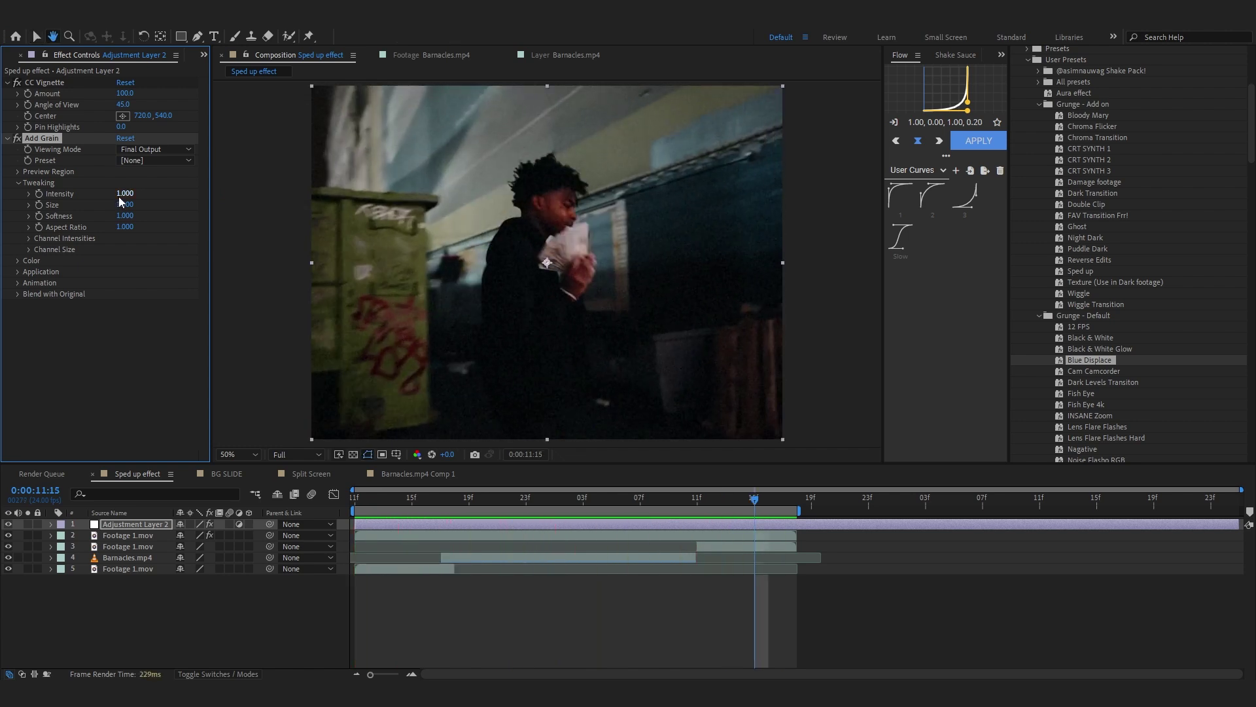
pyautogui.click(790, 499)
pyautogui.hotkey('alt', ']')
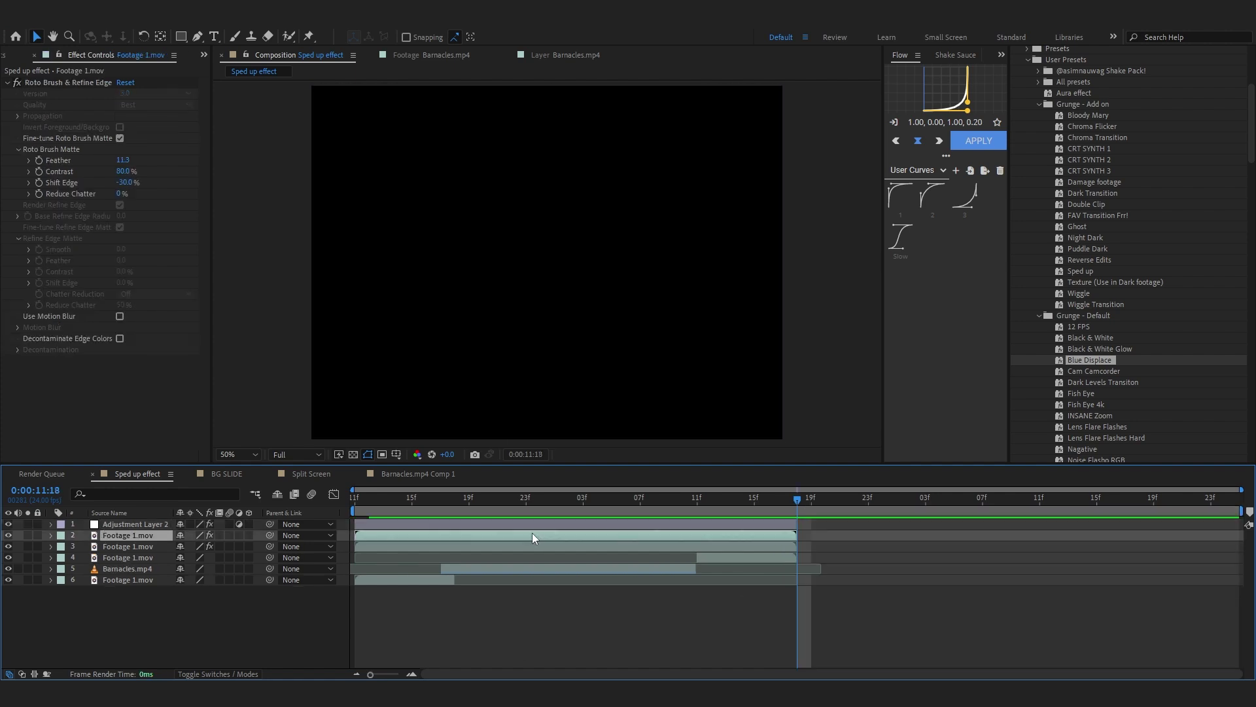
# Step: Move the duplicate of the rotoscoped Footage 1.mov layer so that it starts at 0:00:11:18
pyautogui.moveTo(532, 534); pyautogui.dragTo(957, 535)
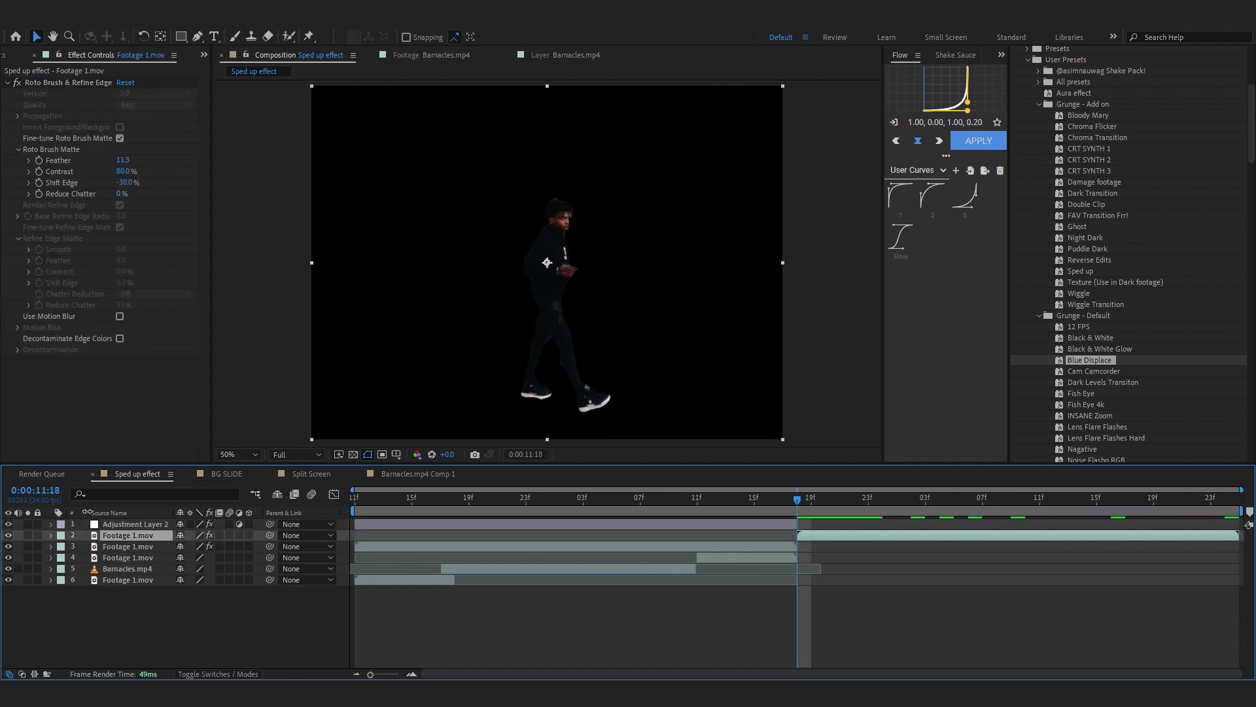
# Step: Move the rotoscoped Footage 1.mov duplicate to the top of the stack and pre-compose all the layers beneath it
pyautogui.moveTo(136, 518); pyautogui.dragTo(135, 520)
pyautogui.click(131, 535)
pyautogui.keyDown('shift'); pyautogui.click(123, 580); pyautogui.keyUp('shift')
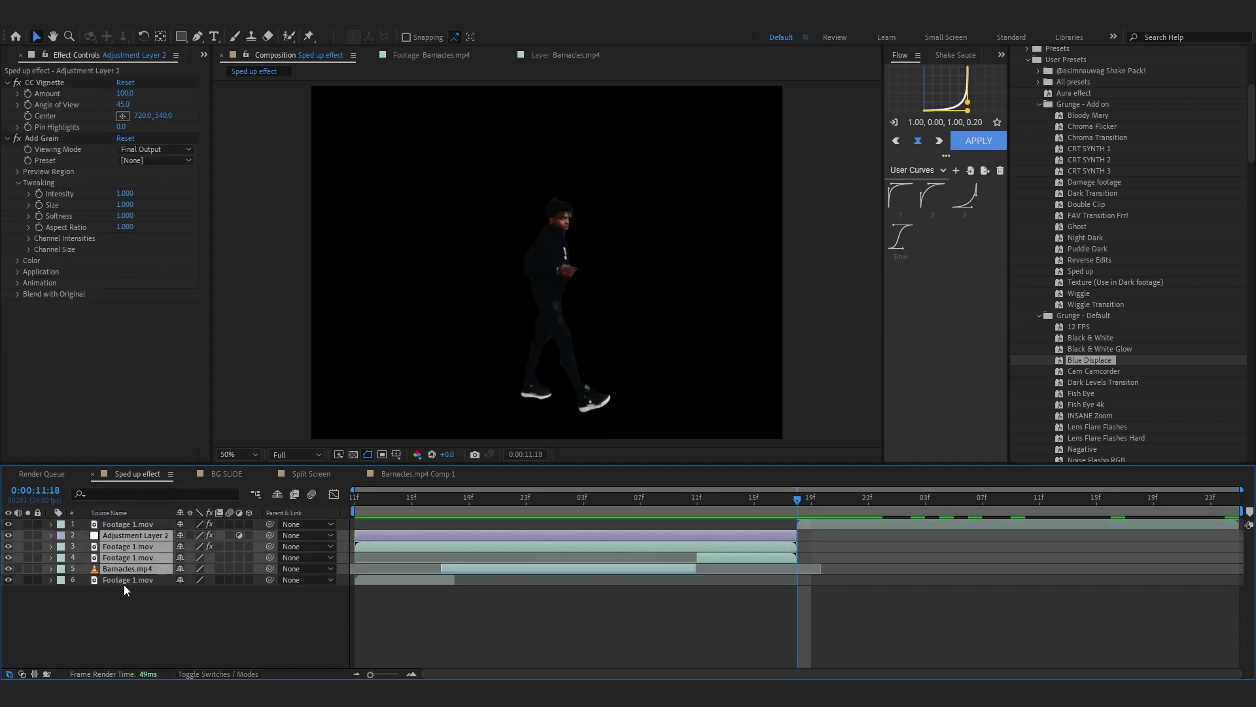
pyautogui.rightClick(124, 582)
pyautogui.click(172, 496)
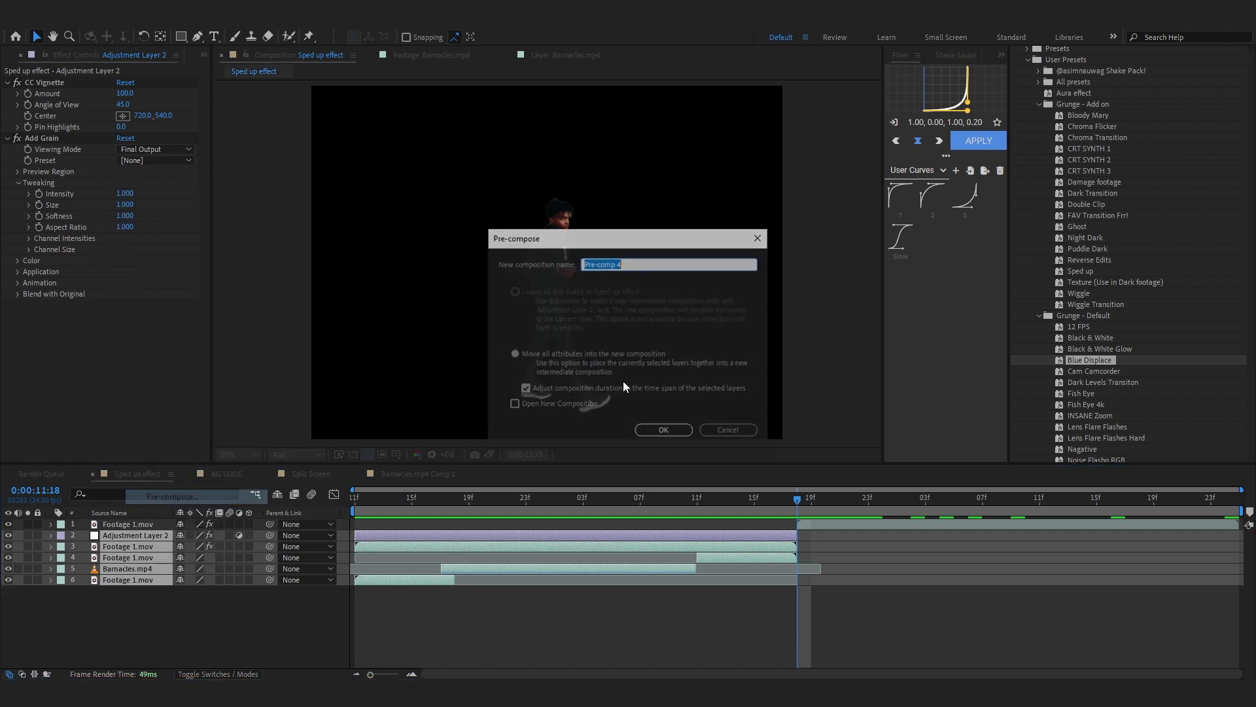
pyautogui.press('Return')
# Step: Duplicate the rotoscoped Footage 1.mov layer and remove Roto Brush & Refine Edge from the lower copy
pyautogui.click(826, 500)
pyautogui.click(852, 526)
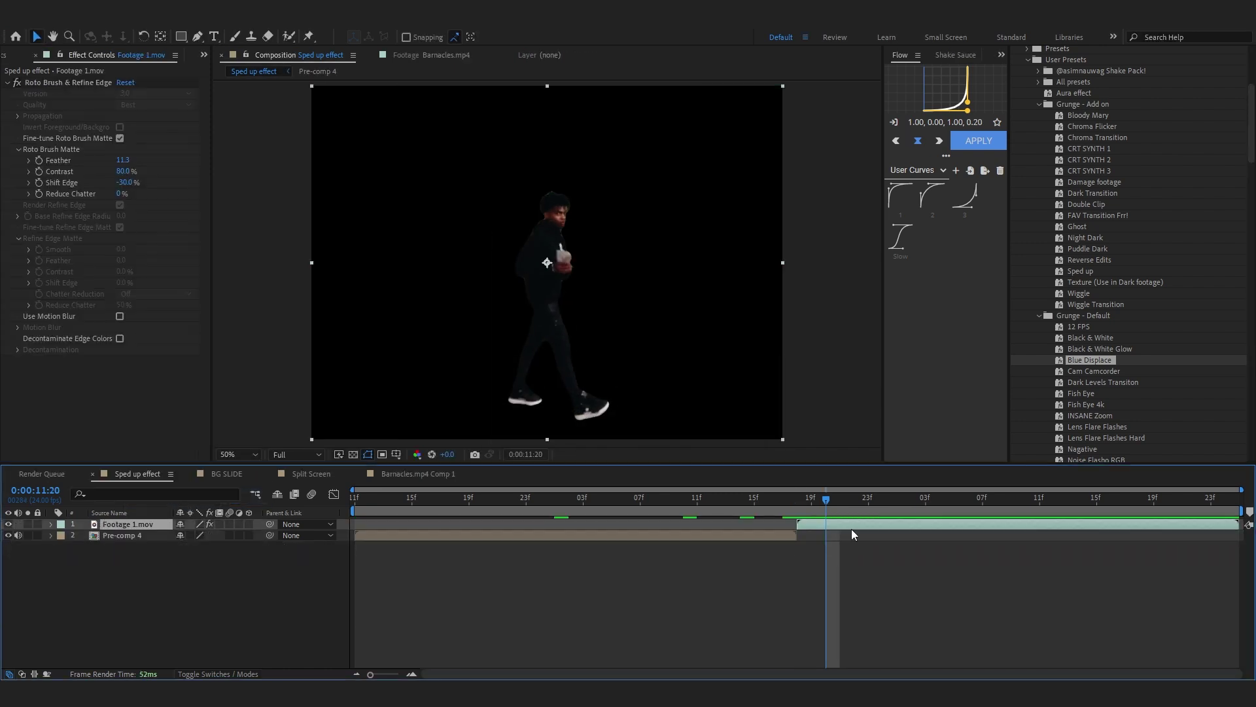
pyautogui.hotkey('ctrl', 'd')
pyautogui.click(830, 535)
pyautogui.click(72, 82)
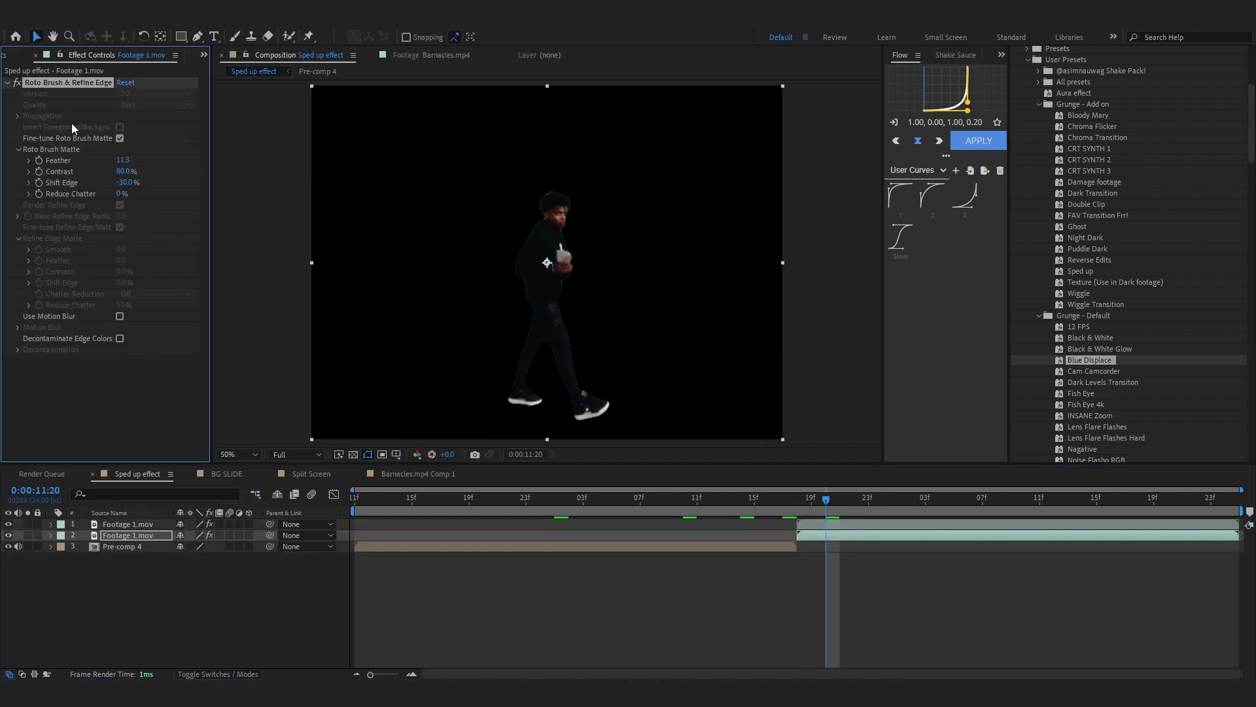
pyautogui.press('Delete')
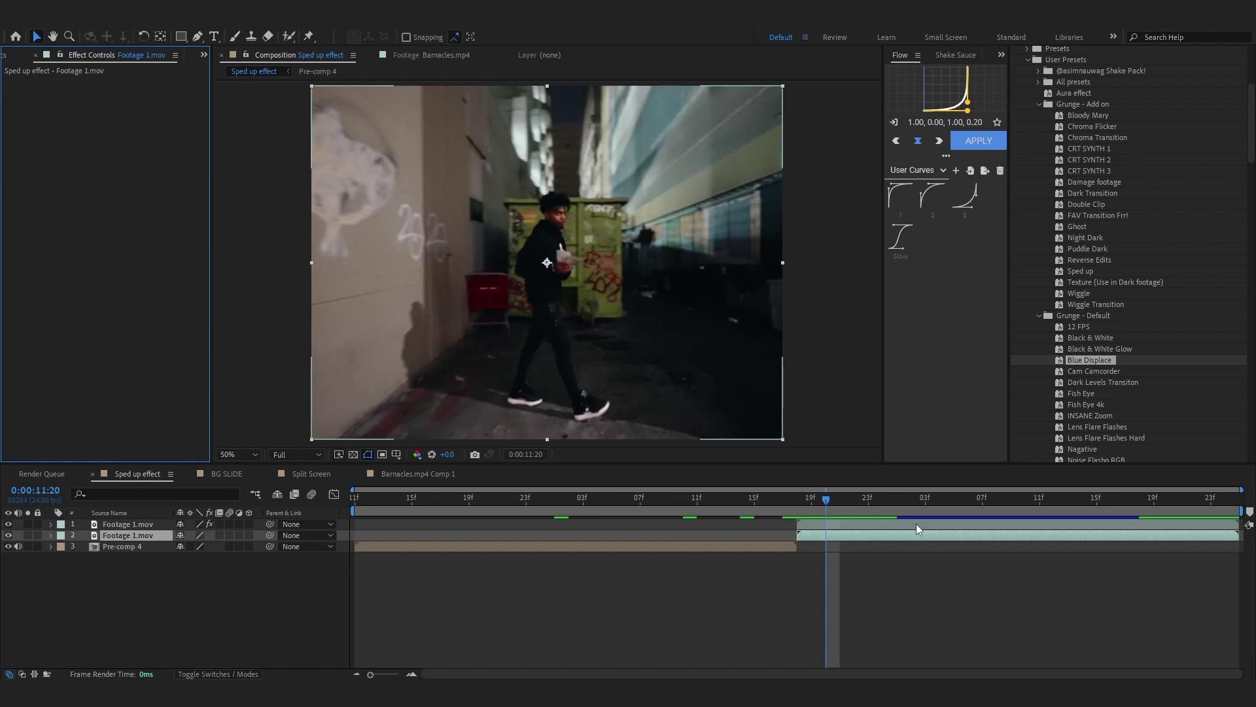
# Step: Split the unmasked Footage 1.mov layer at 0:00:12:02 and again at 0:00:12:18
pyautogui.click(890, 501)
pyautogui.moveTo(900, 502); pyautogui.dragTo(1140, 551)
pyautogui.hotkey('ctrl', 'shift', 'd')
pyautogui.hotkey('ctrl', 'shift', 'd')
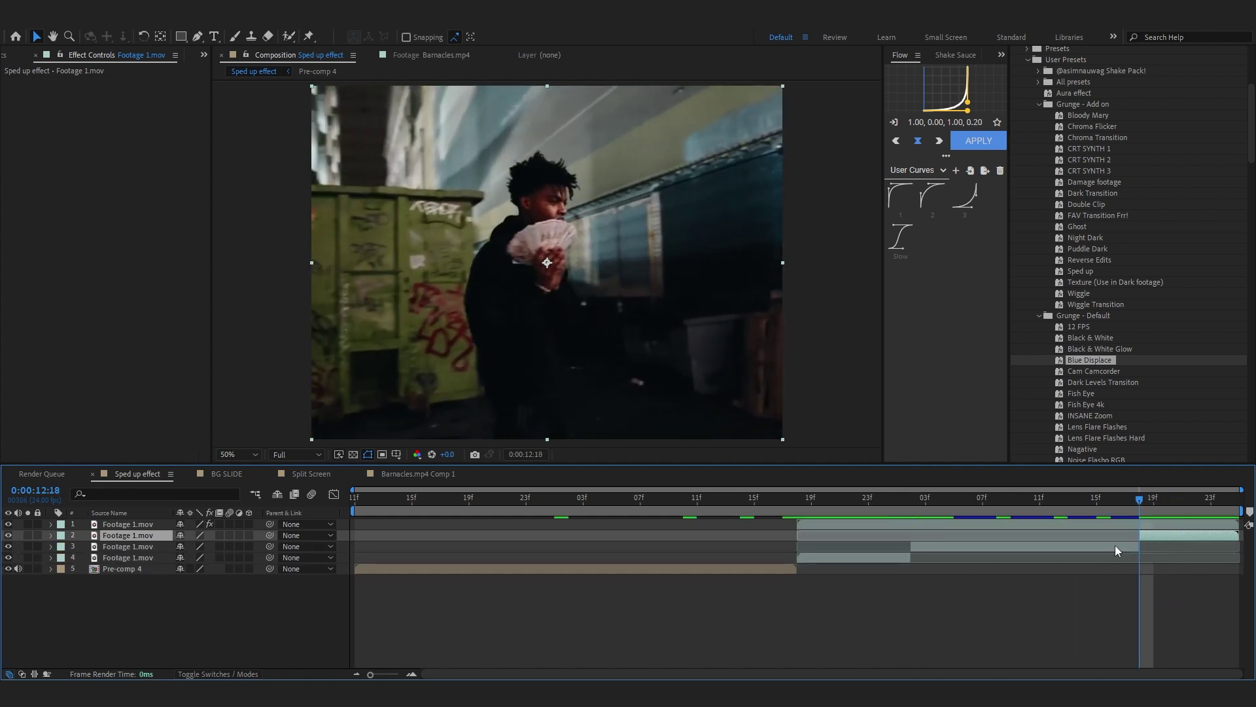
# Step: Place Barnacles.mp4 in the timeline directly above the middle Footage 1.mov segment, with its visible part beginning at 0:00:12:02
pyautogui.click(1117, 547)
pyautogui.click(910, 501)
pyautogui.moveTo(1078, 272); pyautogui.dragTo(1062, 305)
pyautogui.moveTo(922, 536); pyautogui.dragTo(921, 548)
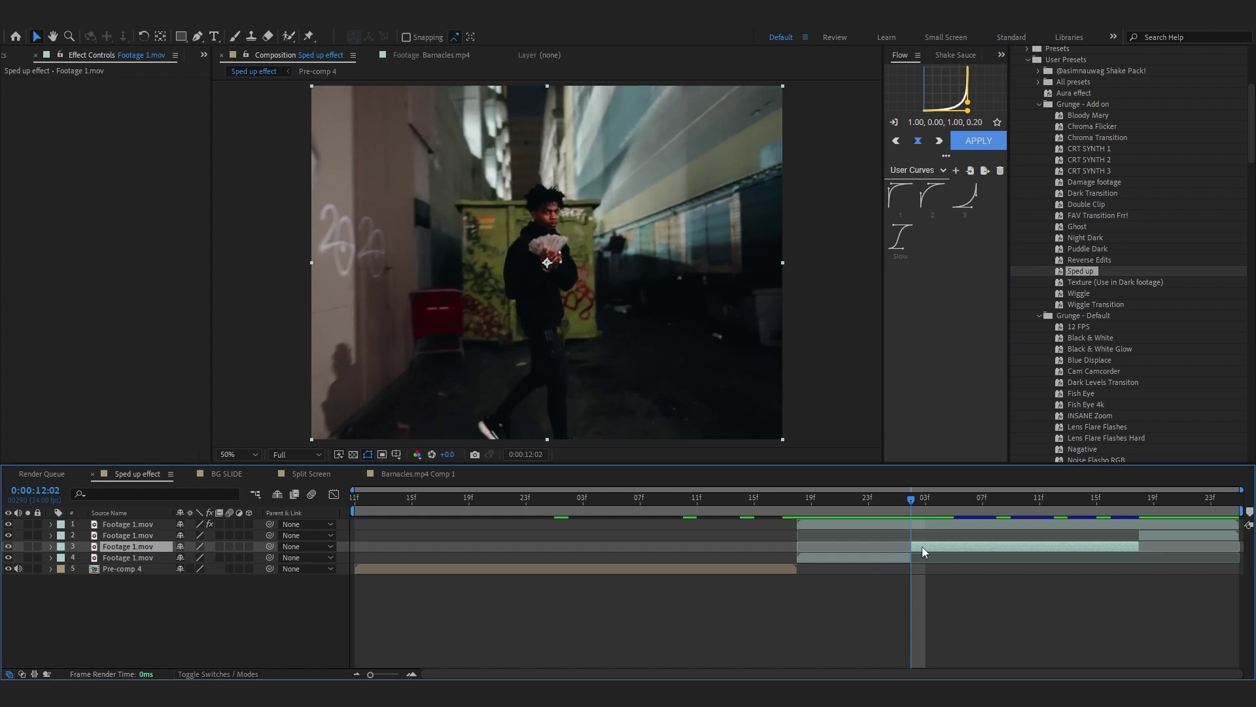
pyautogui.click(5, 57)
pyautogui.click(5, 56)
pyautogui.moveTo(144, 220); pyautogui.dragTo(919, 544)
pyautogui.doubleClick(55, 186)
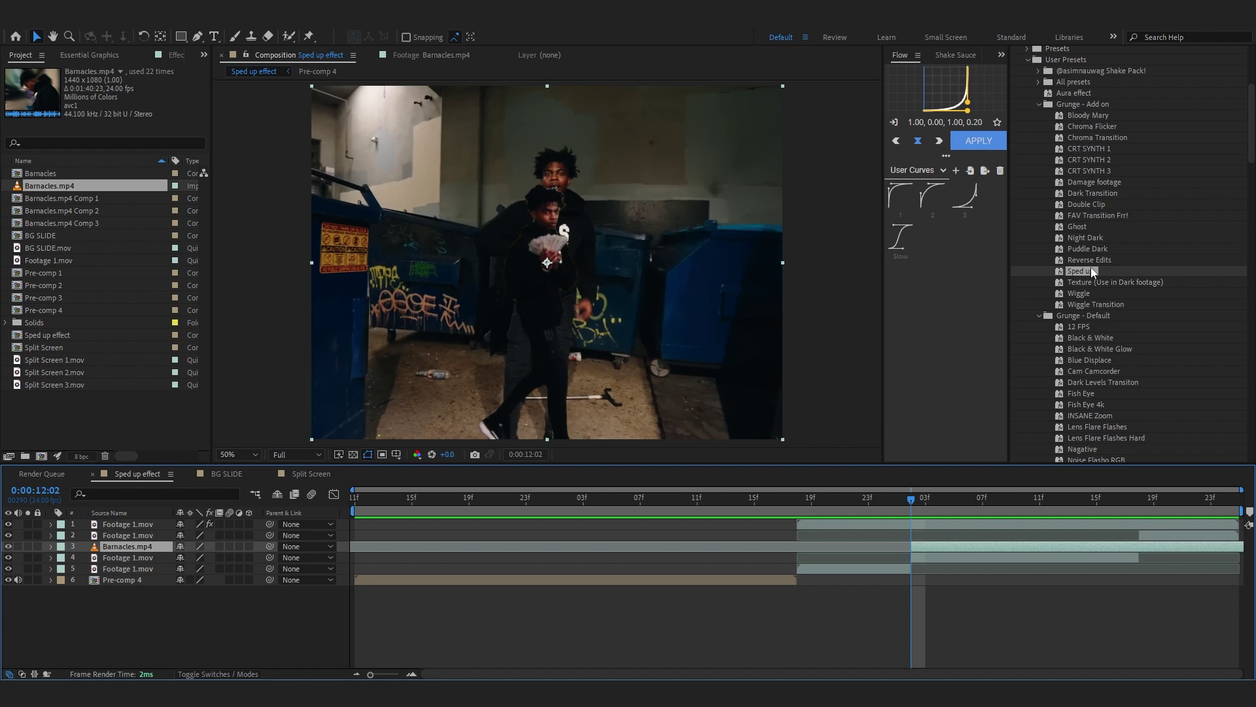
# Step: Apply the Sped up preset to the Barnacles.mp4 layer and preview the composition from 0:00:11:18
pyautogui.moveTo(1090, 268); pyautogui.dragTo(988, 540)
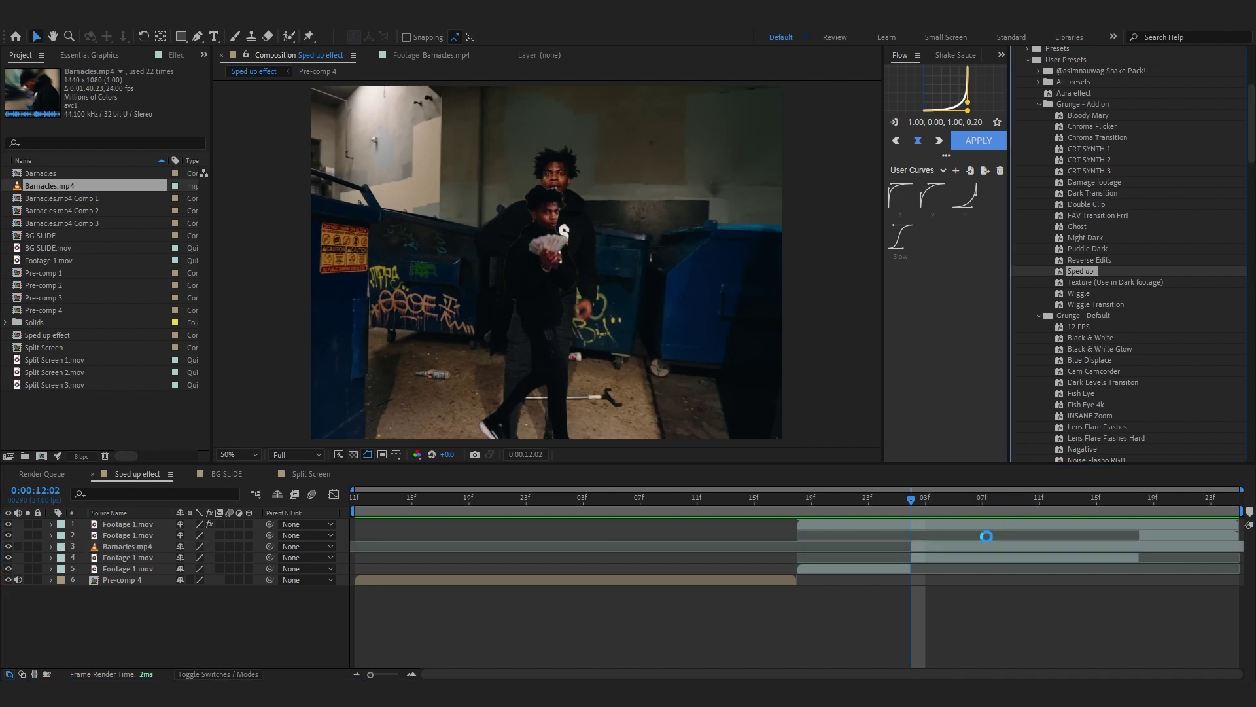
pyautogui.click(798, 502)
pyautogui.press('space')
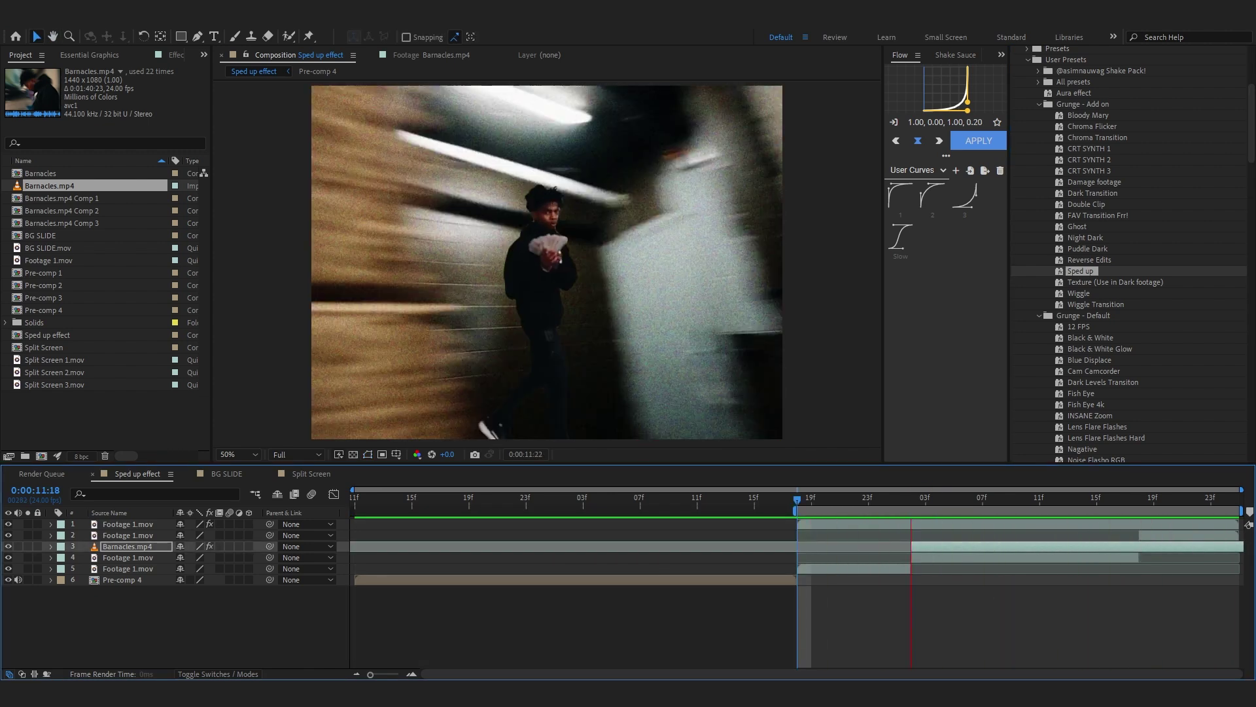
pyautogui.click(386, 501)
pyautogui.click(768, 501)
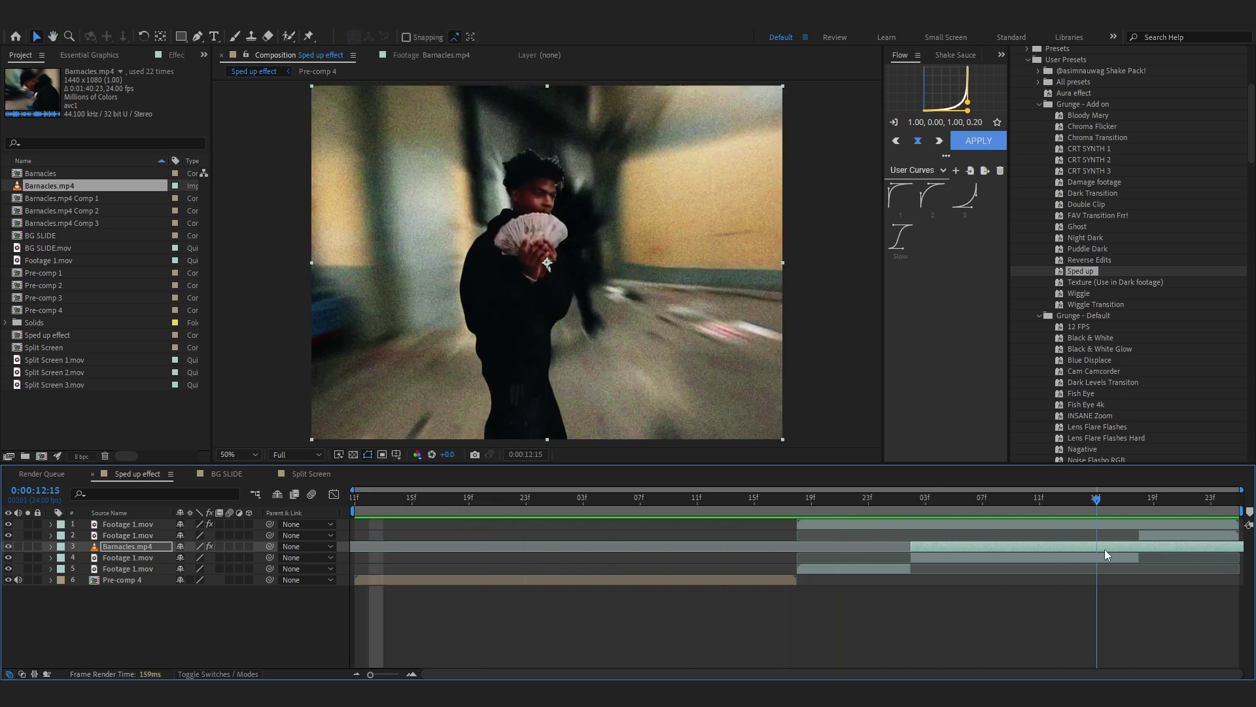
# Step: Add a new adjustment layer above all the layers in the Sped up effect composition
pyautogui.rightClick(908, 608)
pyautogui.moveTo(942, 450)
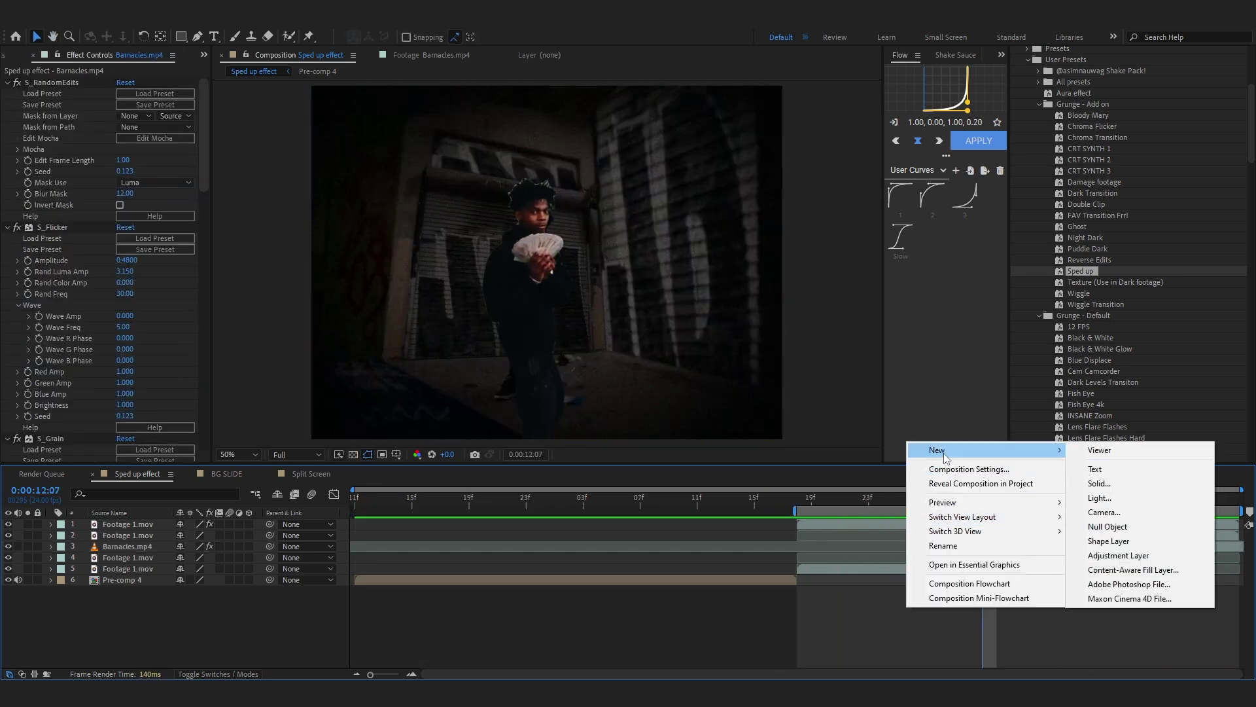
pyautogui.click(1073, 555)
# Step: Try the CRT SYNTH 1 preset on the new adjustment layer, preview the look, and undo it
pyautogui.click(797, 499)
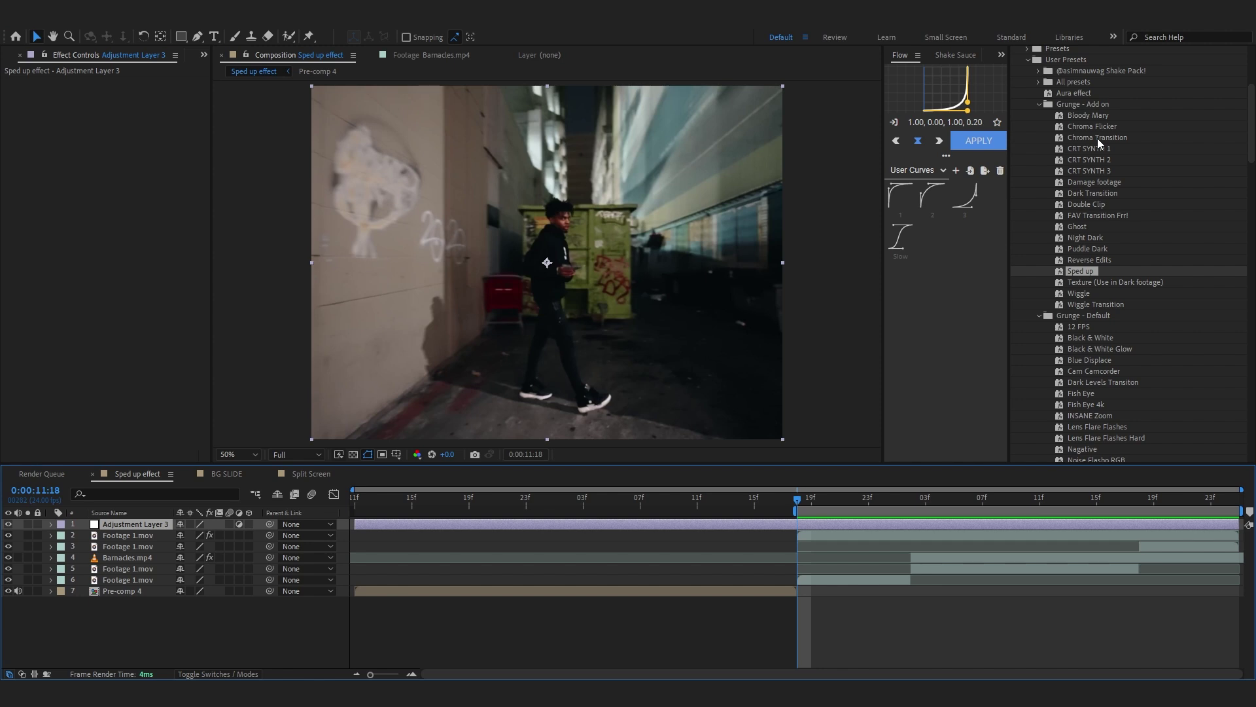
pyautogui.moveTo(1102, 149); pyautogui.dragTo(1151, 503)
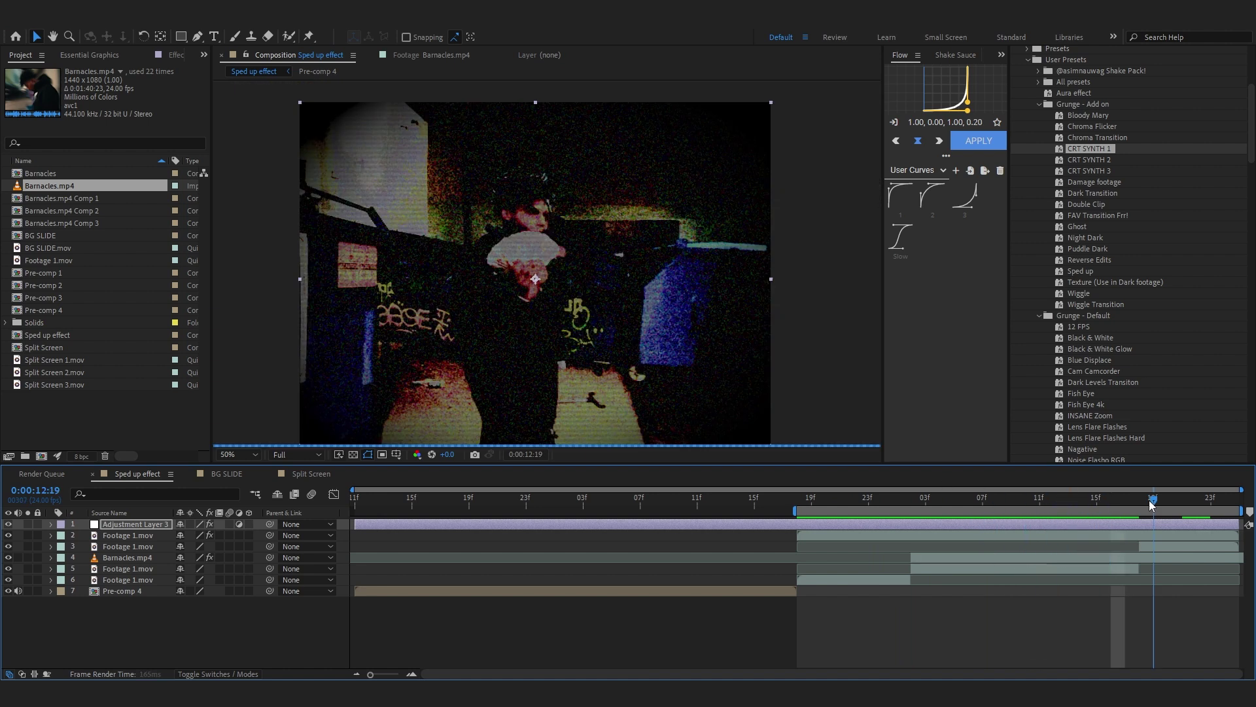
pyautogui.scroll(-2, 498, 213)
pyautogui.middleClick(490, 215)
pyautogui.scroll(3, 488, 215)
pyautogui.scroll(-3, 488, 215)
pyautogui.scroll(2, 488, 216)
pyautogui.hotkey('ctrl', 'z')
# Step: Apply the Texture (Use in Dark footage) preset to the adjustment layer and preview it from 0:00:11:18
pyautogui.click(206, 56)
pyautogui.click(235, 83)
pyautogui.click(797, 503)
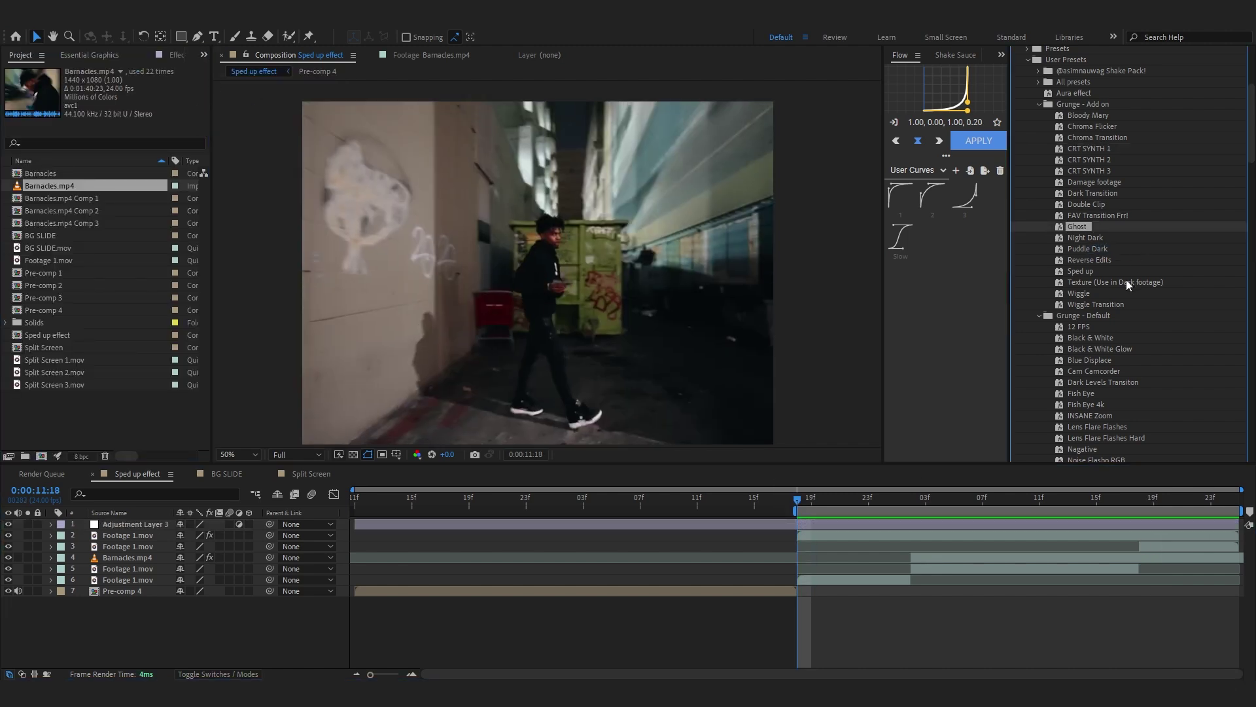
pyautogui.moveTo(1127, 283); pyautogui.dragTo(845, 527)
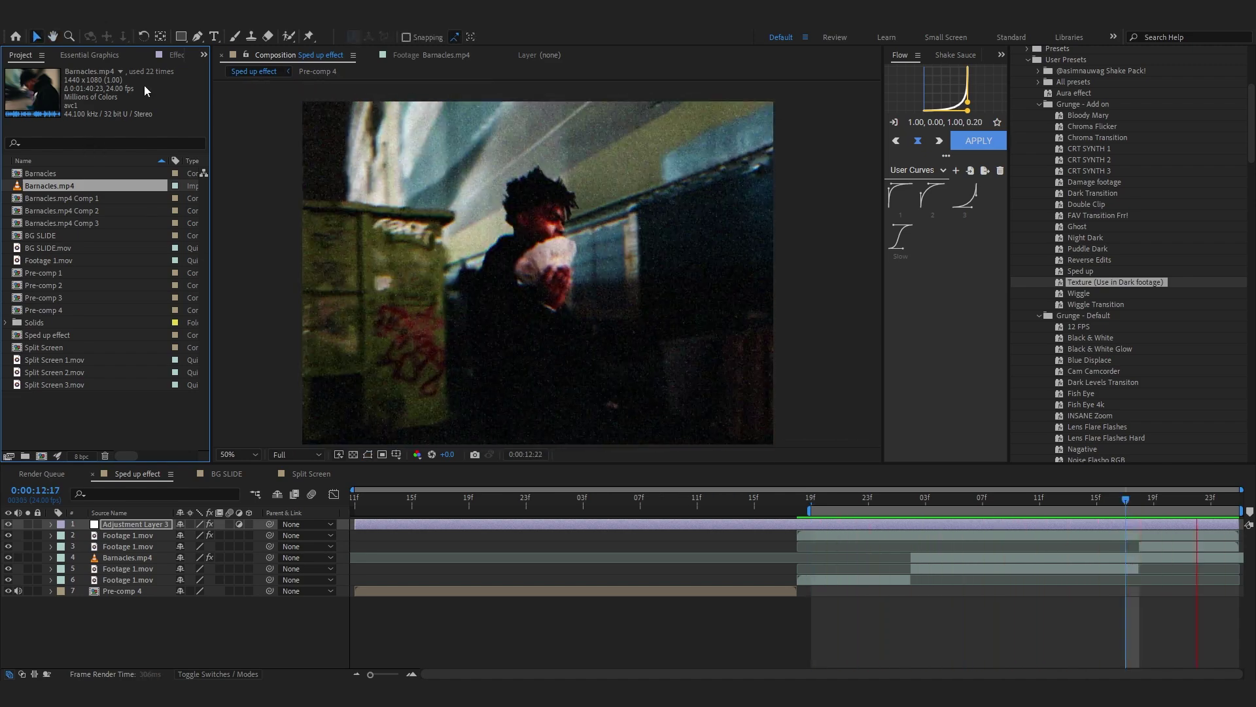
# Step: At 0:00:12:18, lower the midpoint of the RGB curve in the adjustment layer's first Curves effect
pyautogui.press('pagedown')
pyautogui.click(176, 55)
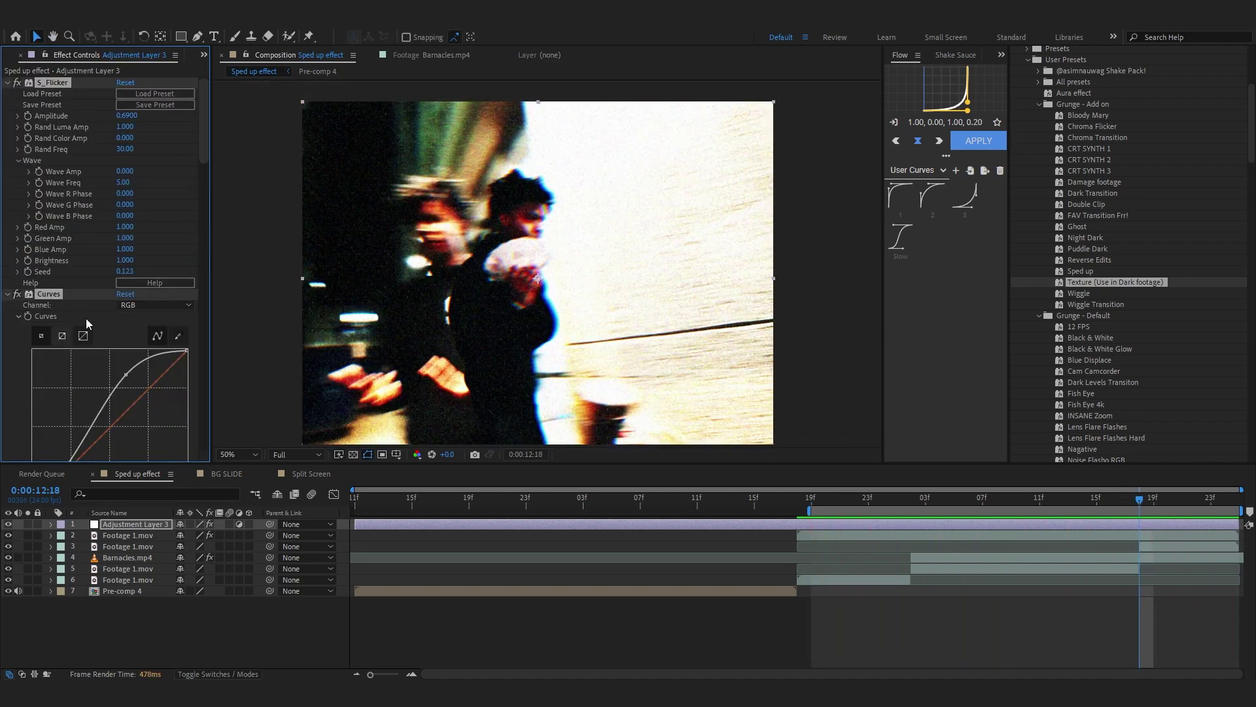
pyautogui.moveTo(124, 375); pyautogui.dragTo(137, 395)
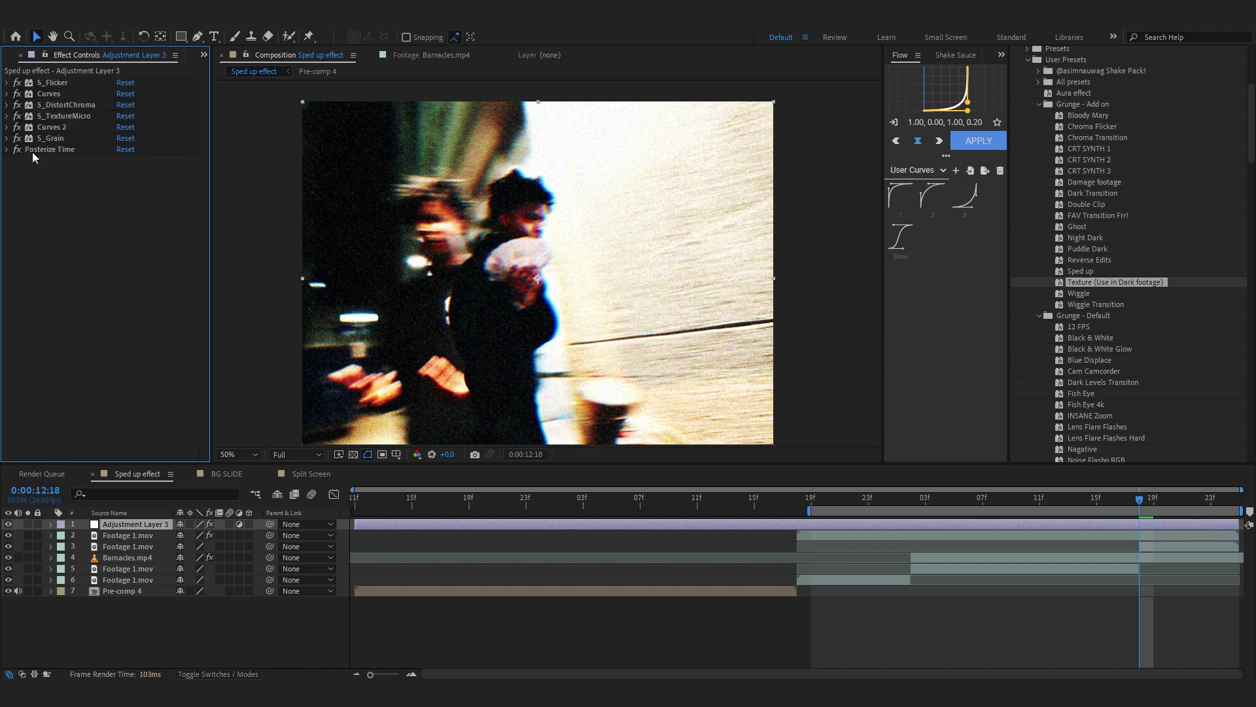
# Step: Remove the Posterize Time and S_DistortChroma effects from the adjustment layer and preview the composition
pyautogui.click(33, 151)
pyautogui.press('=')
pyautogui.press('Delete')
pyautogui.click(45, 103)
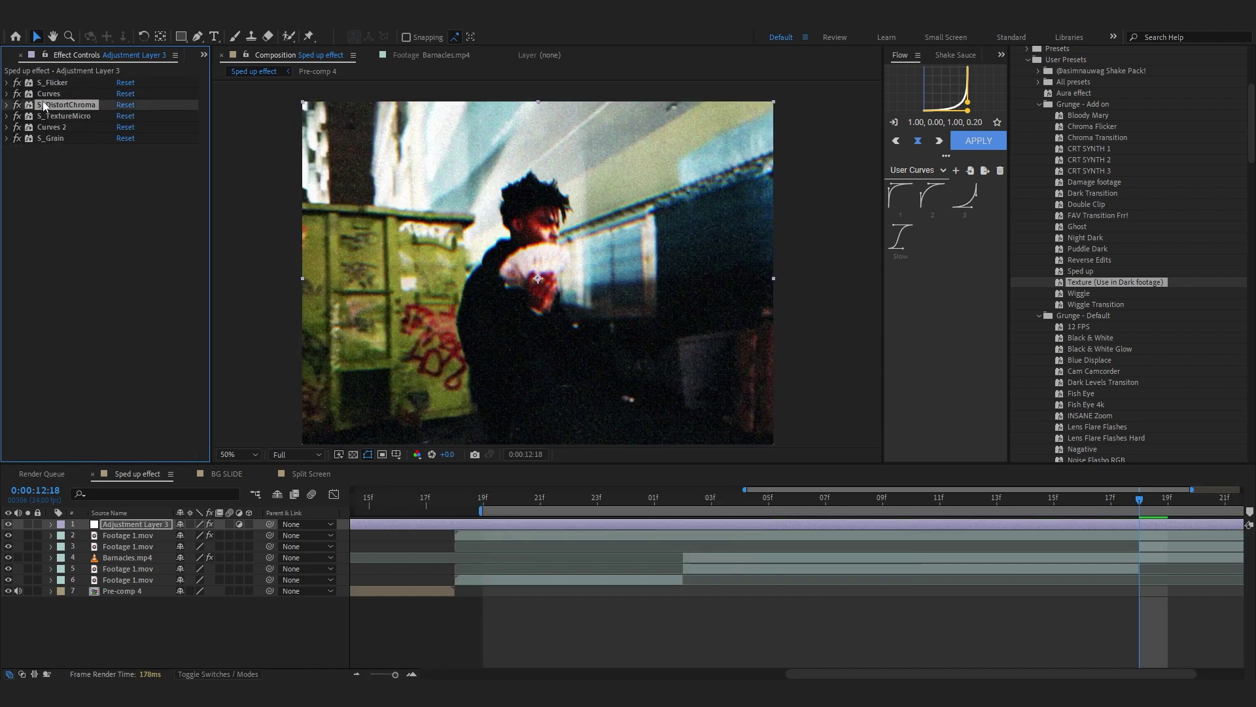
pyautogui.press('Delete')
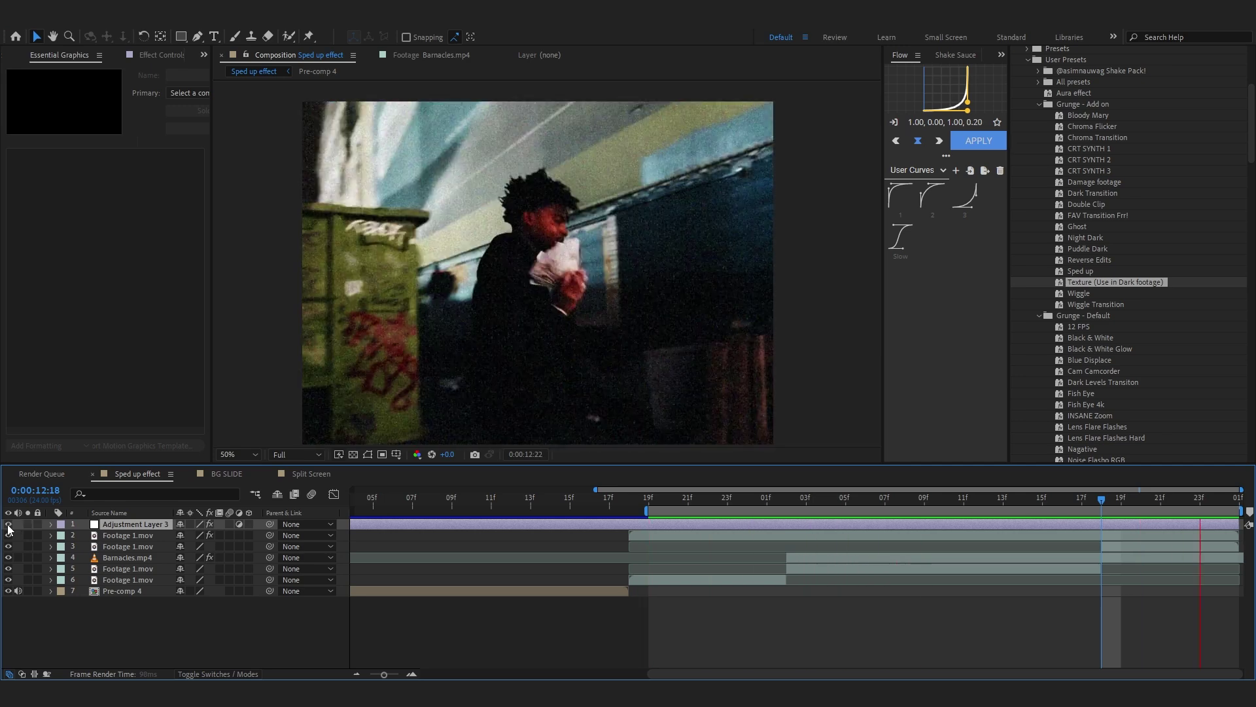
pyautogui.press('space')
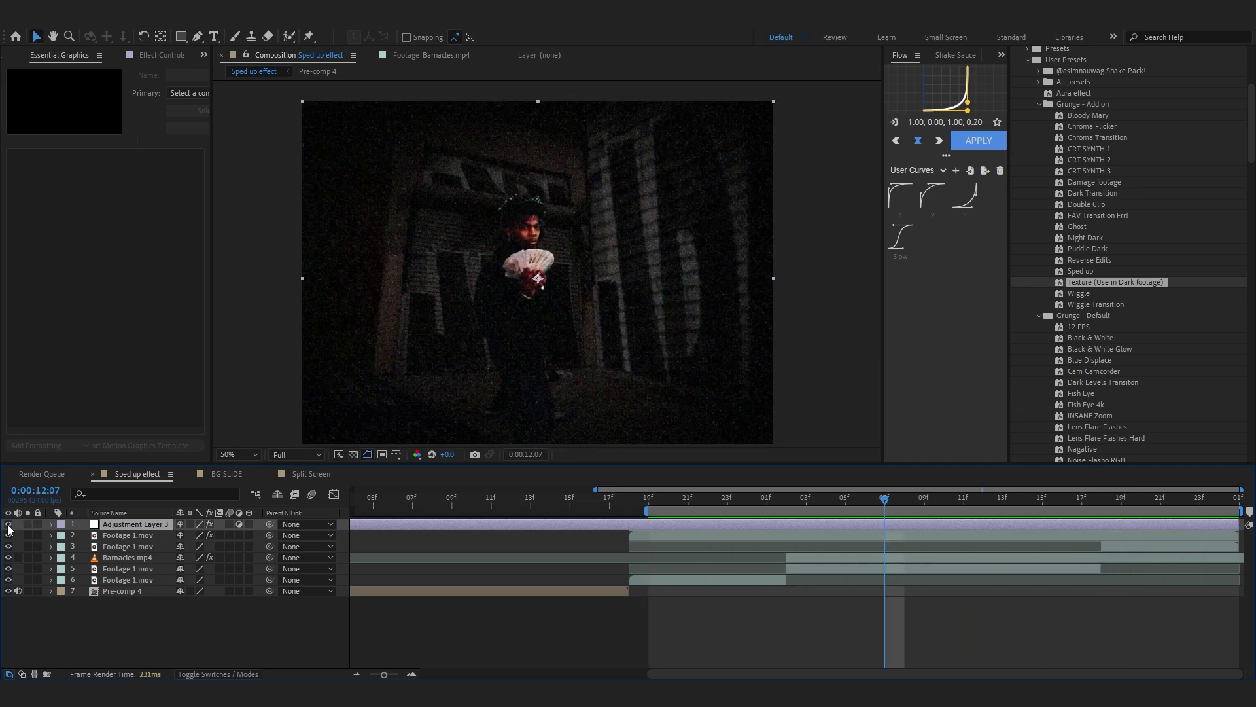
# Step: In the BG SLIDE composition, isolate the man in BG SLIDE.mov with Roto Brush, setting Feather to 11.4 and Shift Edge to -45%
pyautogui.click(222, 468)
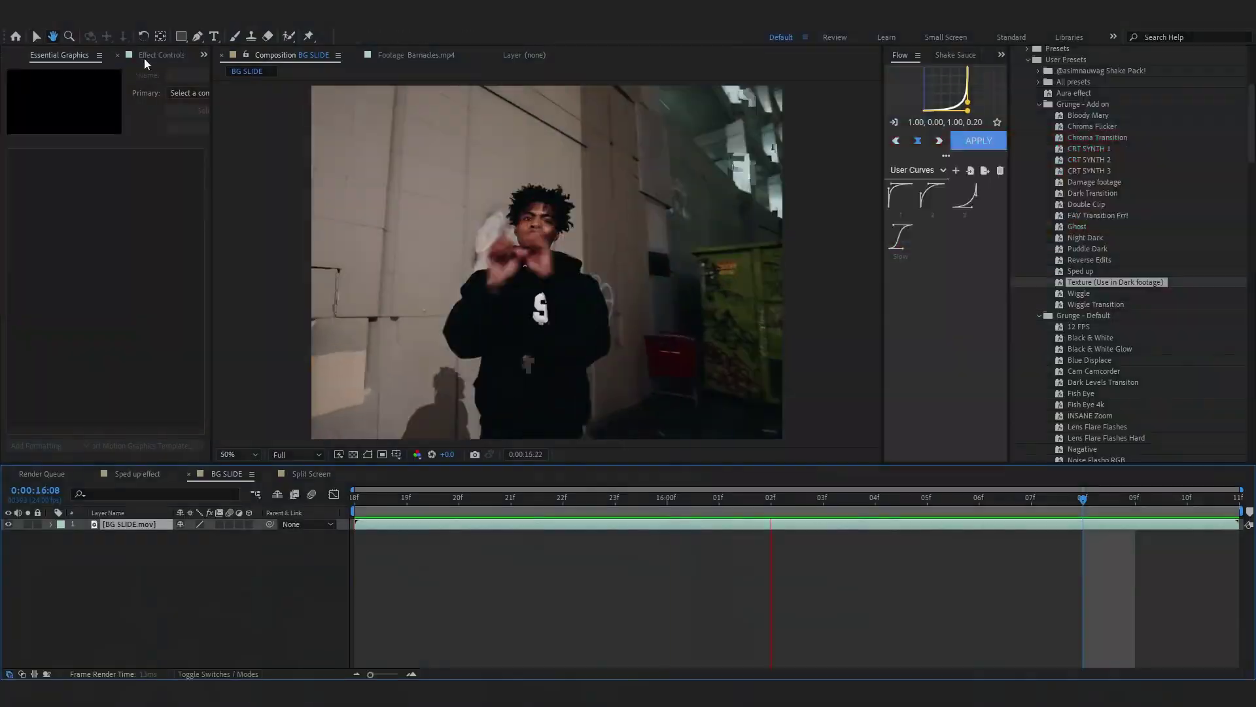
pyautogui.click(119, 55)
pyautogui.press('v')
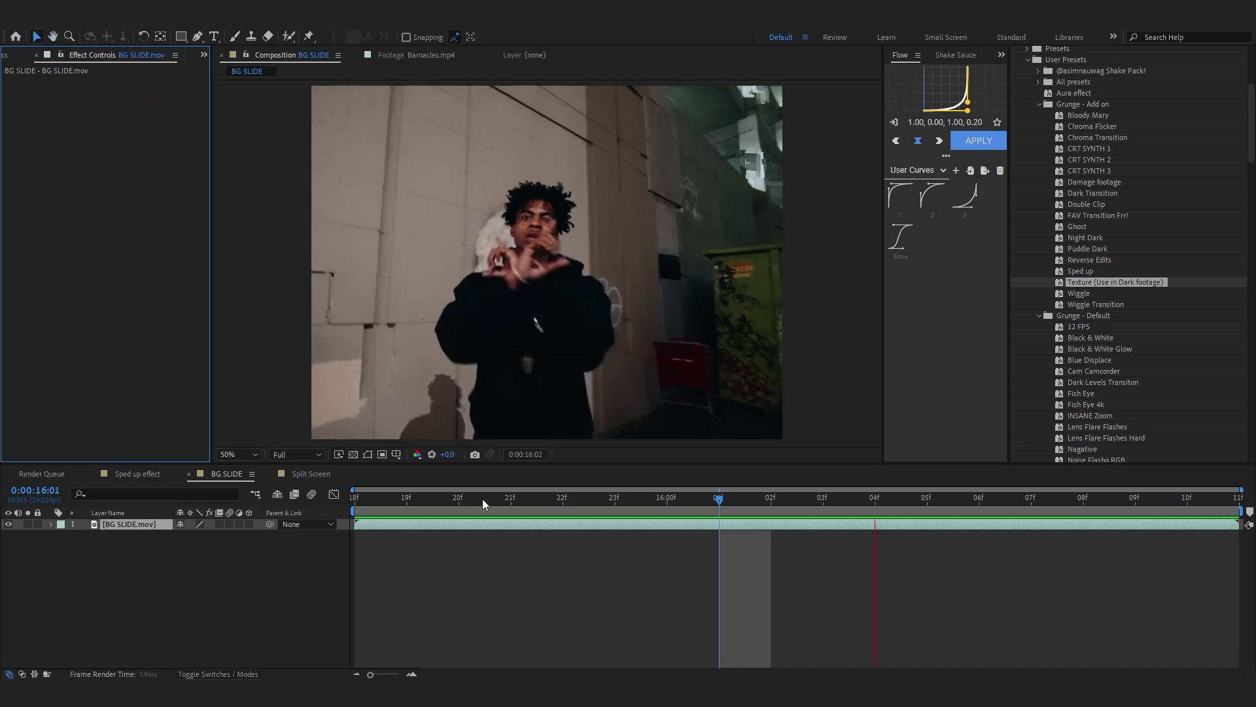
pyautogui.click(288, 37)
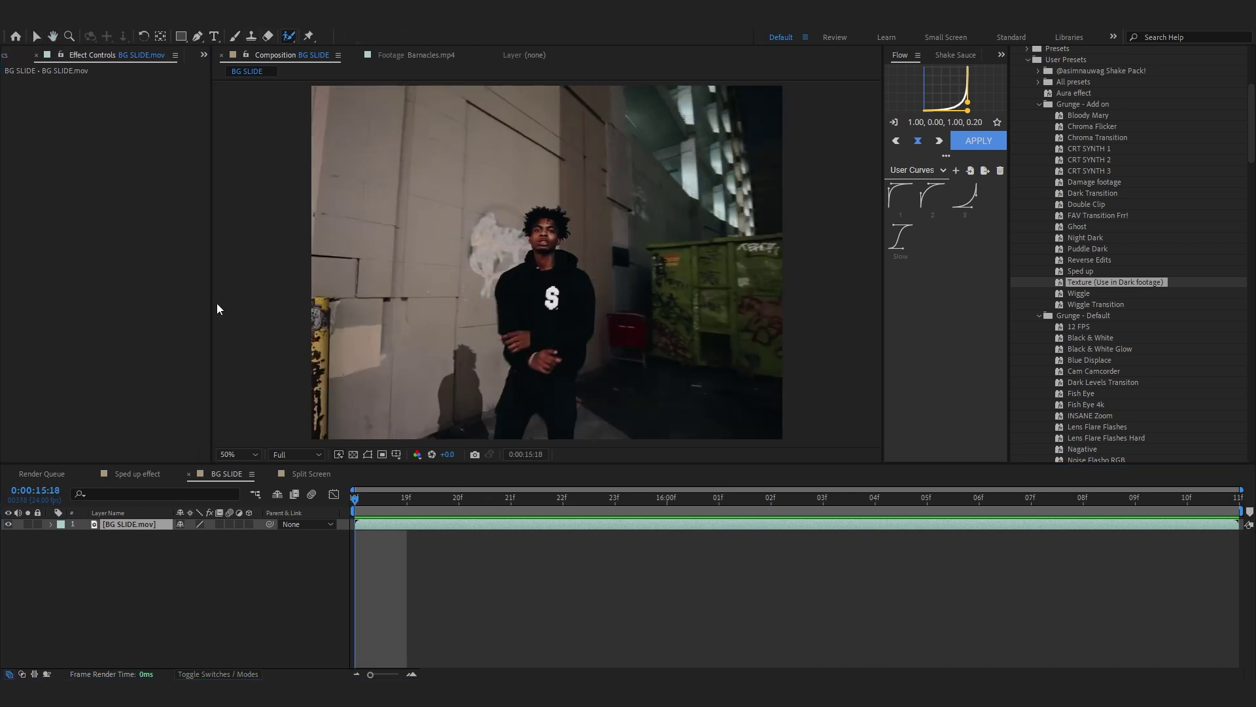
pyautogui.doubleClick(563, 371)
pyautogui.click(355, 499)
pyautogui.scroll(1, 536, 392)
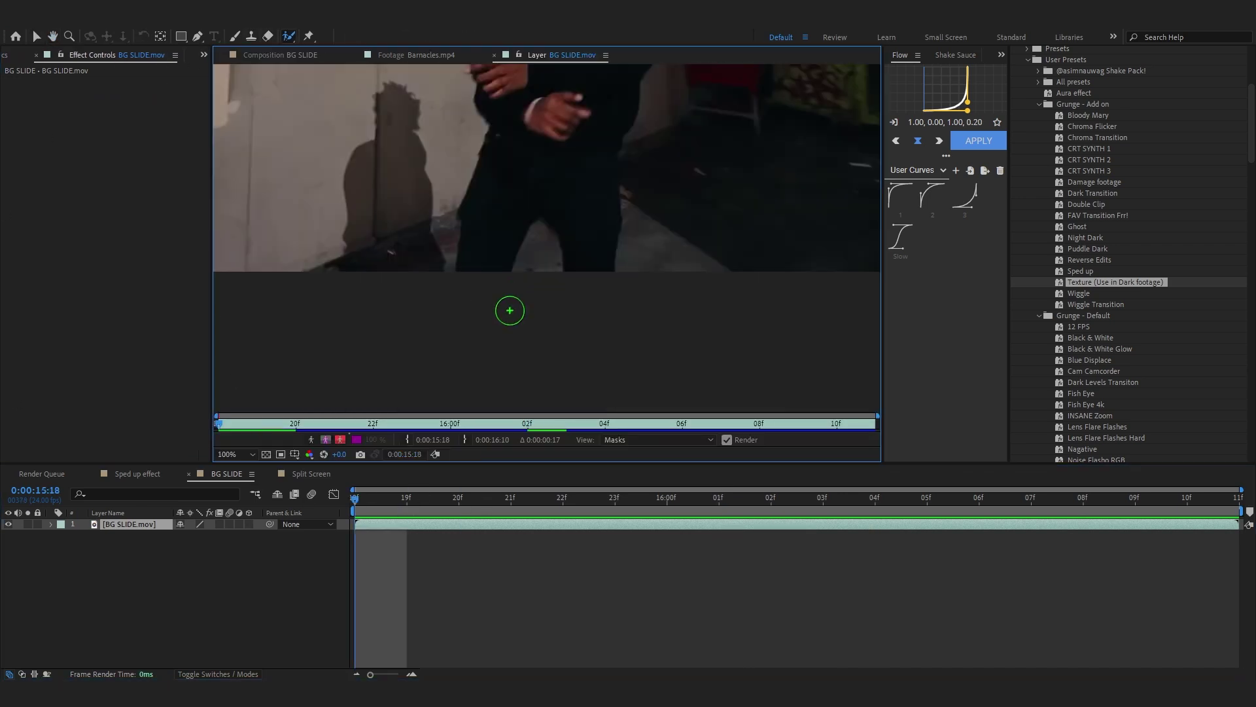
pyautogui.moveTo(462, 258); pyautogui.dragTo(520, 206)
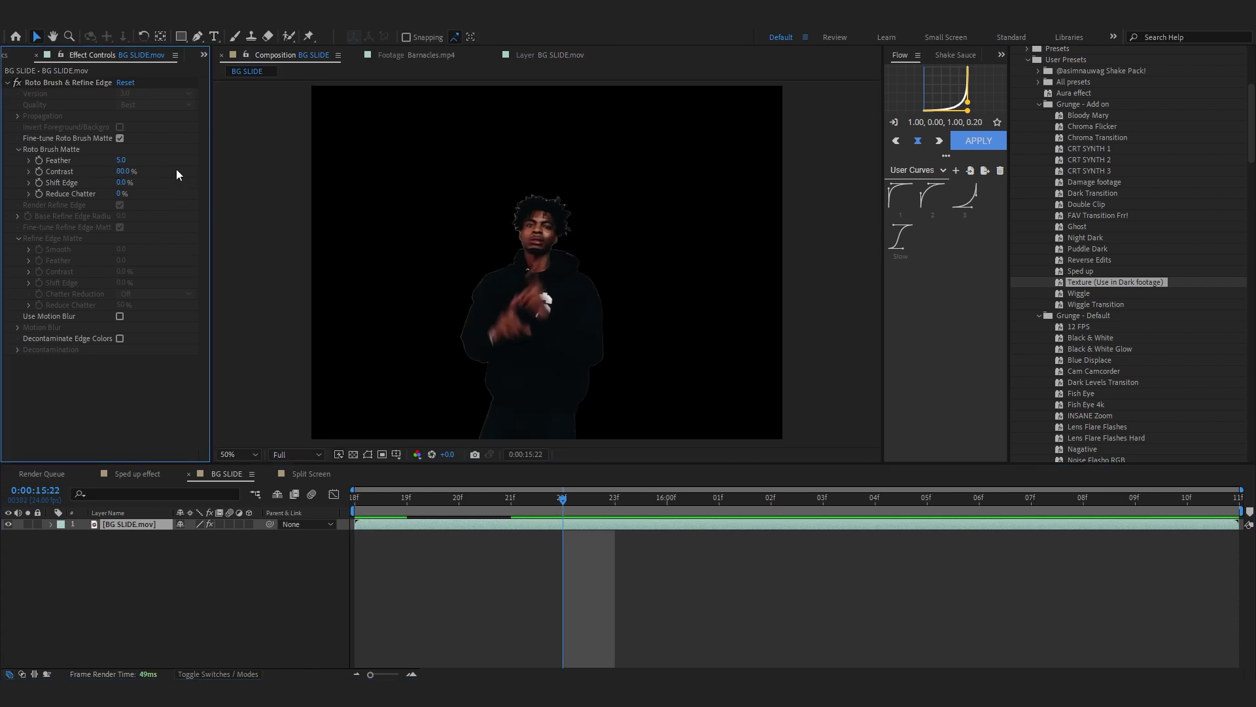
pyautogui.moveTo(124, 160); pyautogui.dragTo(138, 184)
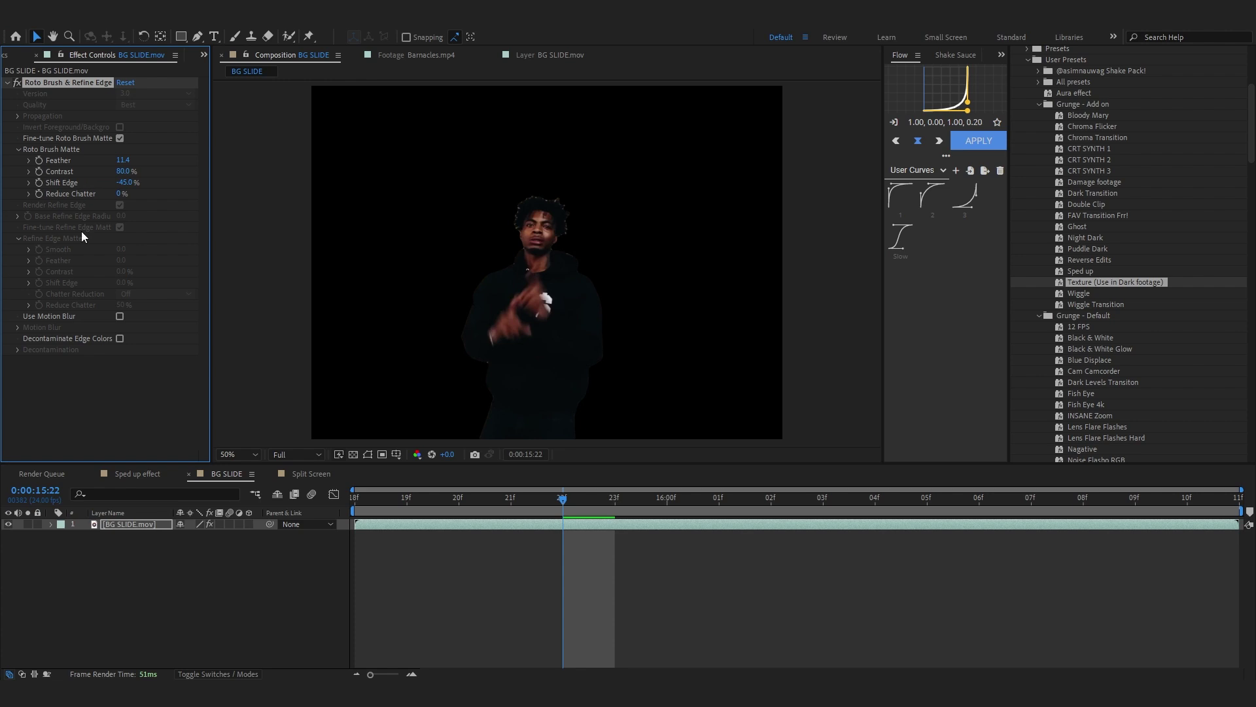
# Step: Duplicate the rotoscoped BG SLIDE.mov layer and remove Roto Brush & Refine Edge from the lower copy
pyautogui.click(114, 526)
pyautogui.hotkey('ctrl', 'd')
pyautogui.click(123, 535)
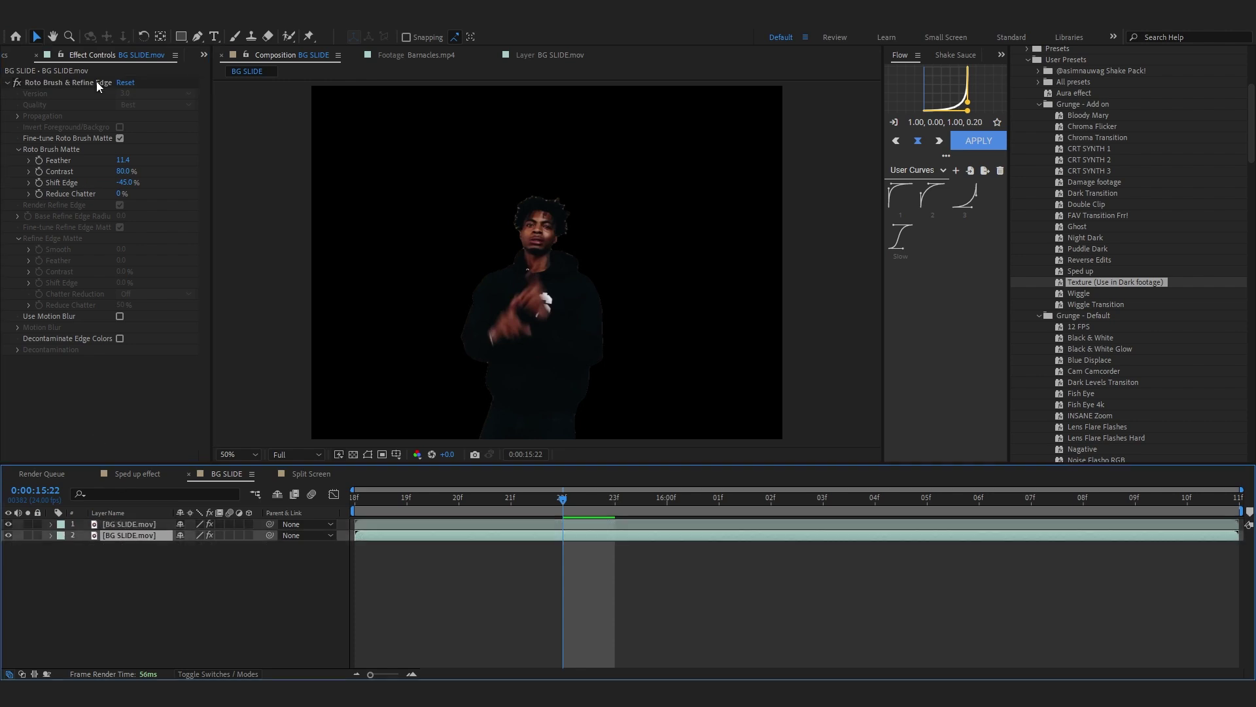
pyautogui.click(96, 82)
pyautogui.press('Delete')
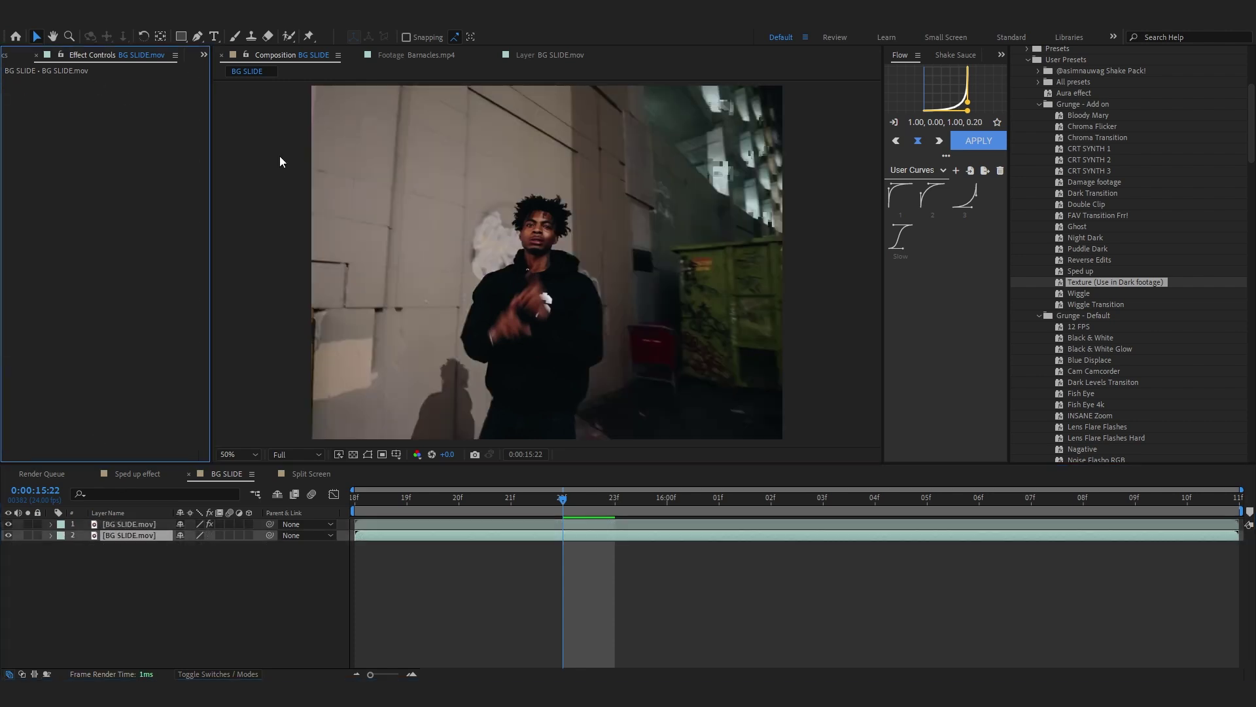
# Step: Apply the Offset effect to the lower BG SLIDE.mov layer with the playhead at 0:00:15:18
pyautogui.press('Home')
pyautogui.hotkey('ctrl', 'space')
pyautogui.write('offset')
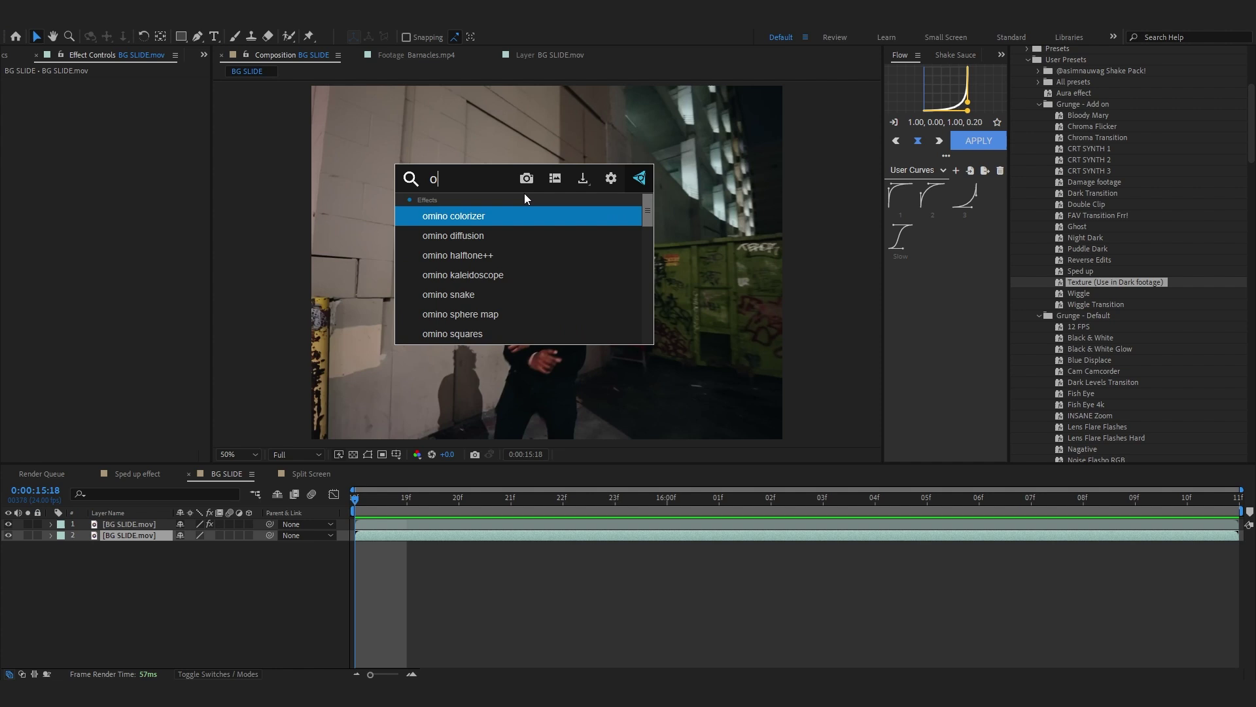
pyautogui.press('Return')
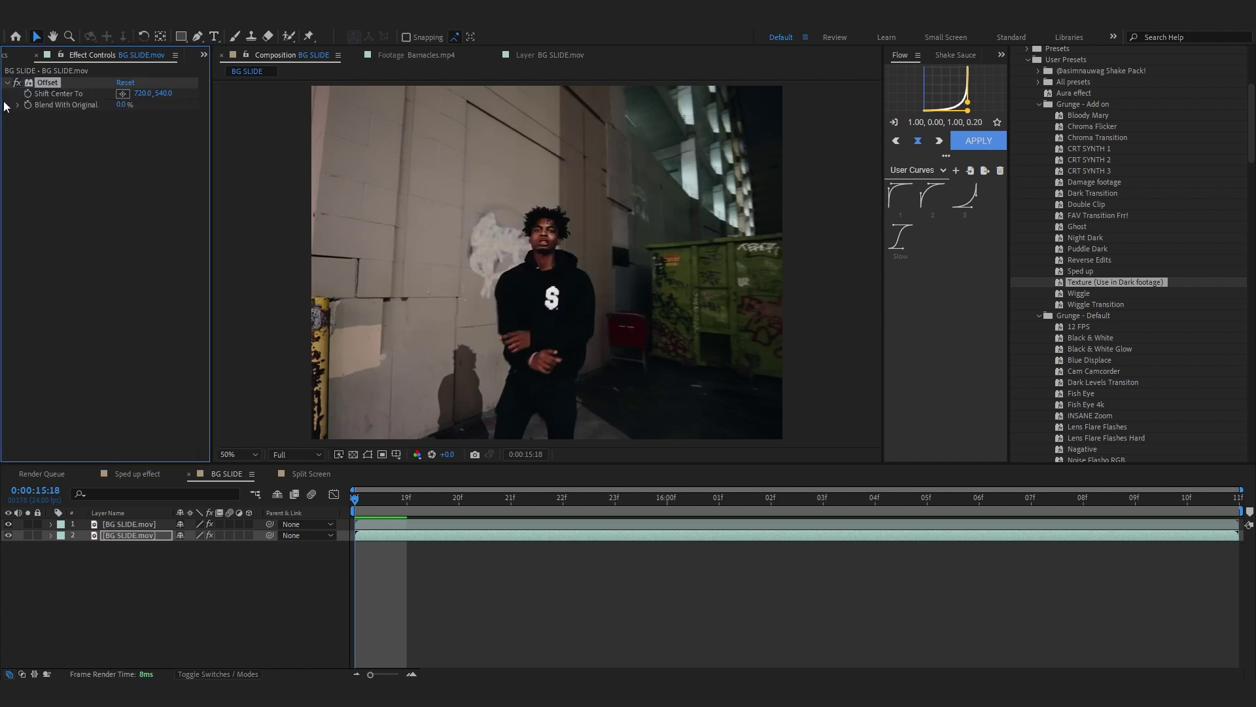
# Step: Keyframe Offset's Shift Center To from 0:00:15:18 to 0:00:16:10 so the background slides horizontally several times, and preview it
pyautogui.click(1186, 499)
pyautogui.moveTo(140, 93); pyautogui.dragTo(697, 195)
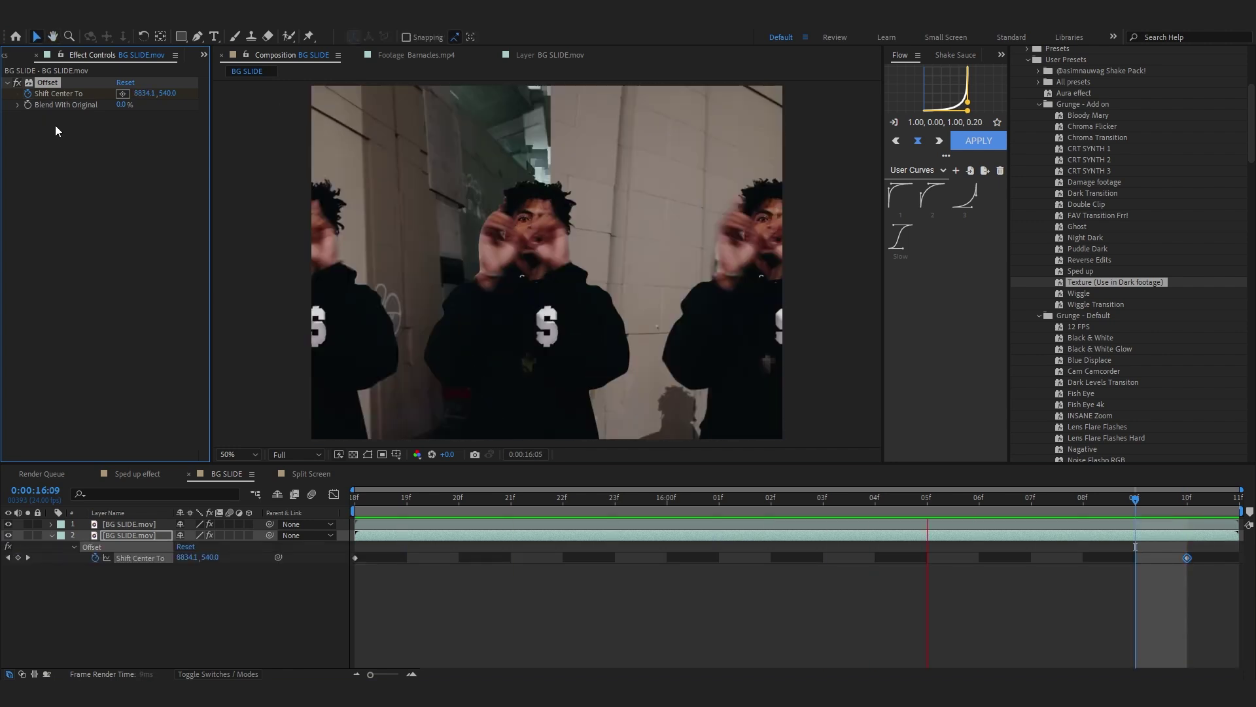
pyautogui.press('space')
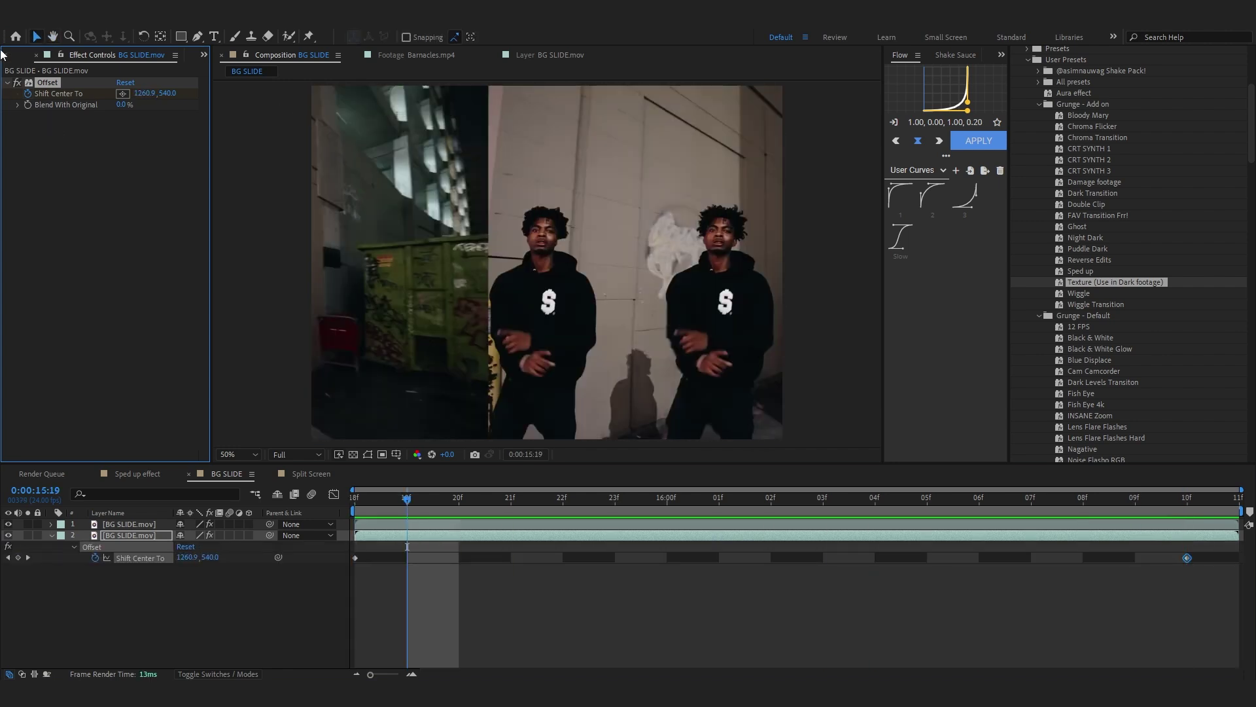
# Step: Move the last Shift Center To keyframe to the end of the BG SLIDE.mov layer and preview the slide
pyautogui.click(2, 55)
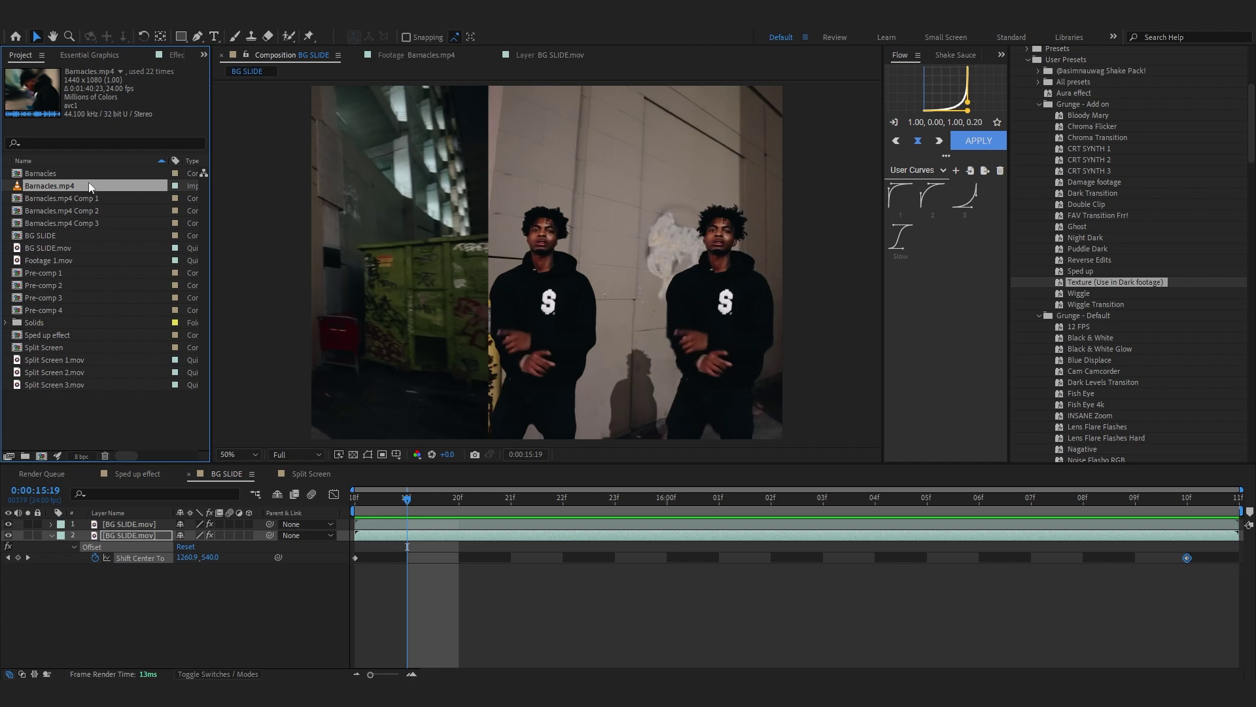
pyautogui.click(175, 55)
pyautogui.press('space')
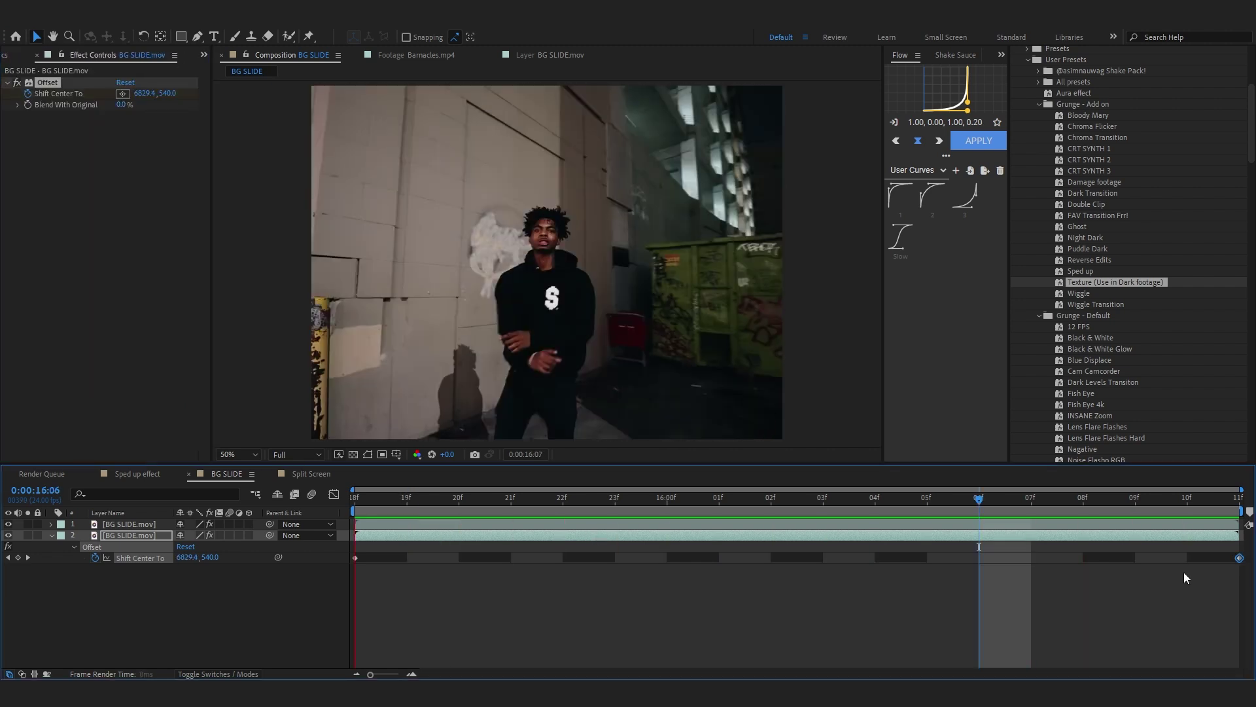
# Step: Preview the background slide and apply Gaussian Blur to the lower BG SLIDE.mov layer
pyautogui.press('space')
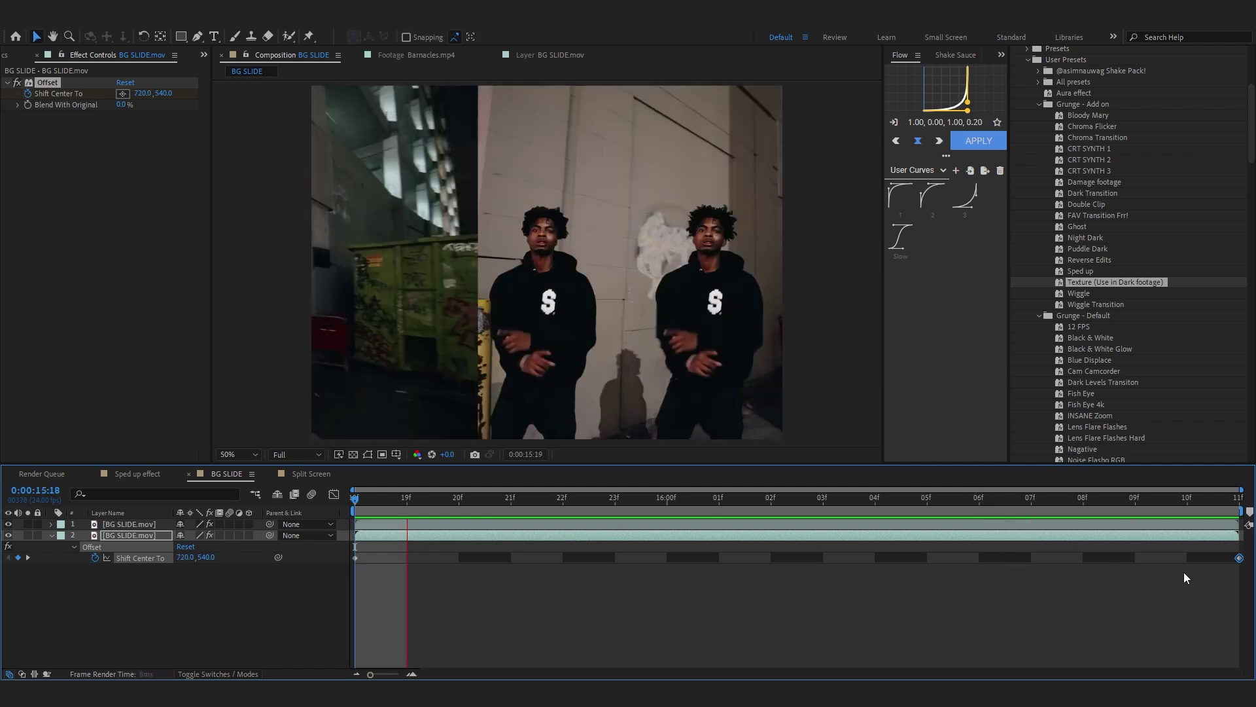
pyautogui.press('space')
pyautogui.press('space')
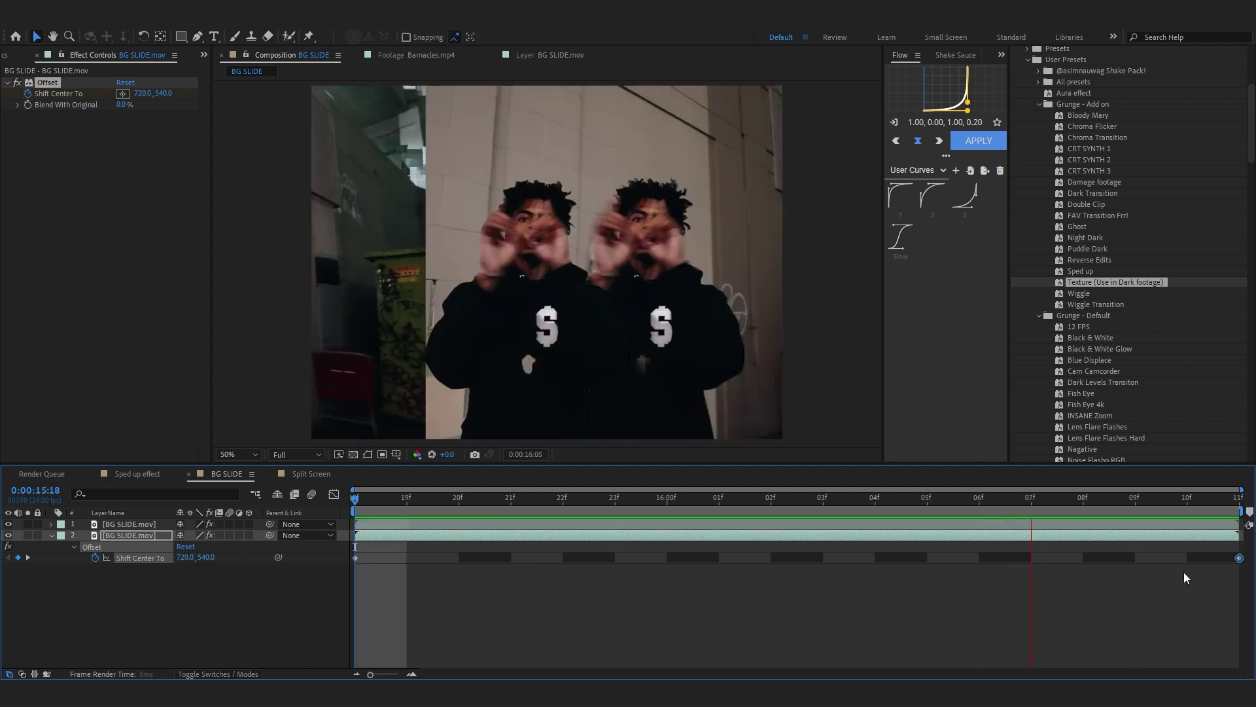
pyautogui.press('space')
pyautogui.hotkey('ctrl', 'space')
pyautogui.write('ga')
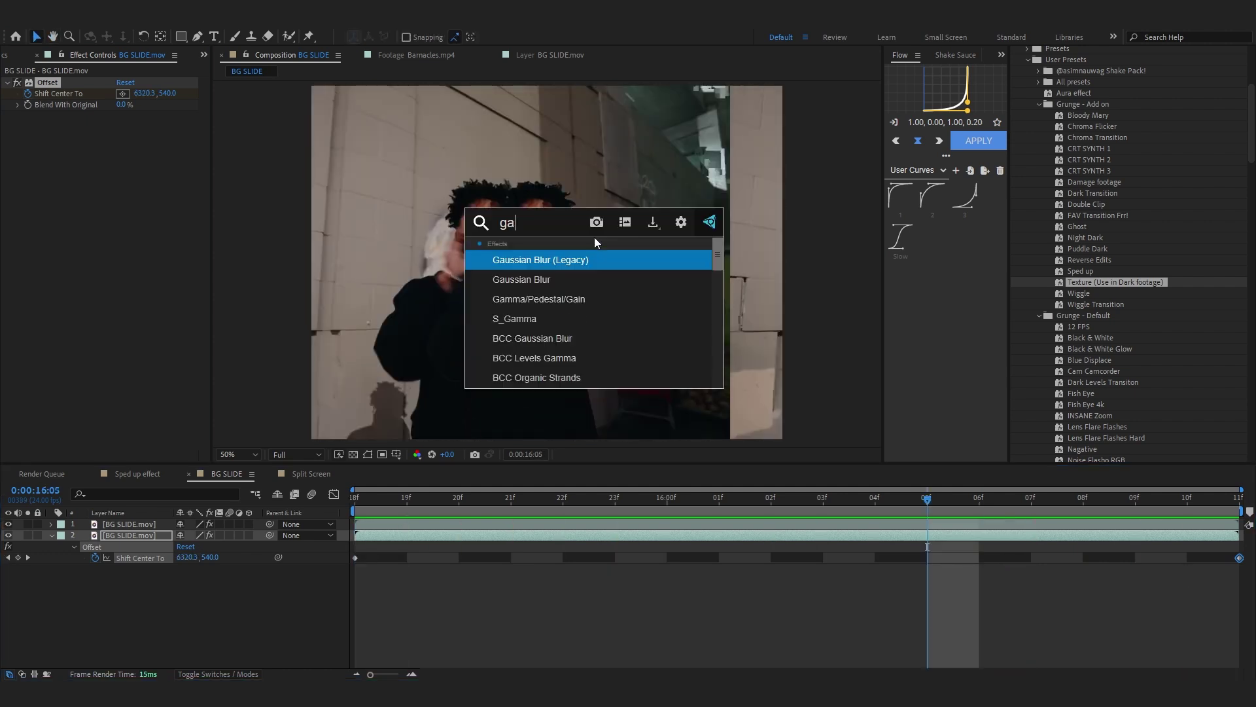
pyautogui.press('Down')
pyautogui.press('Return')
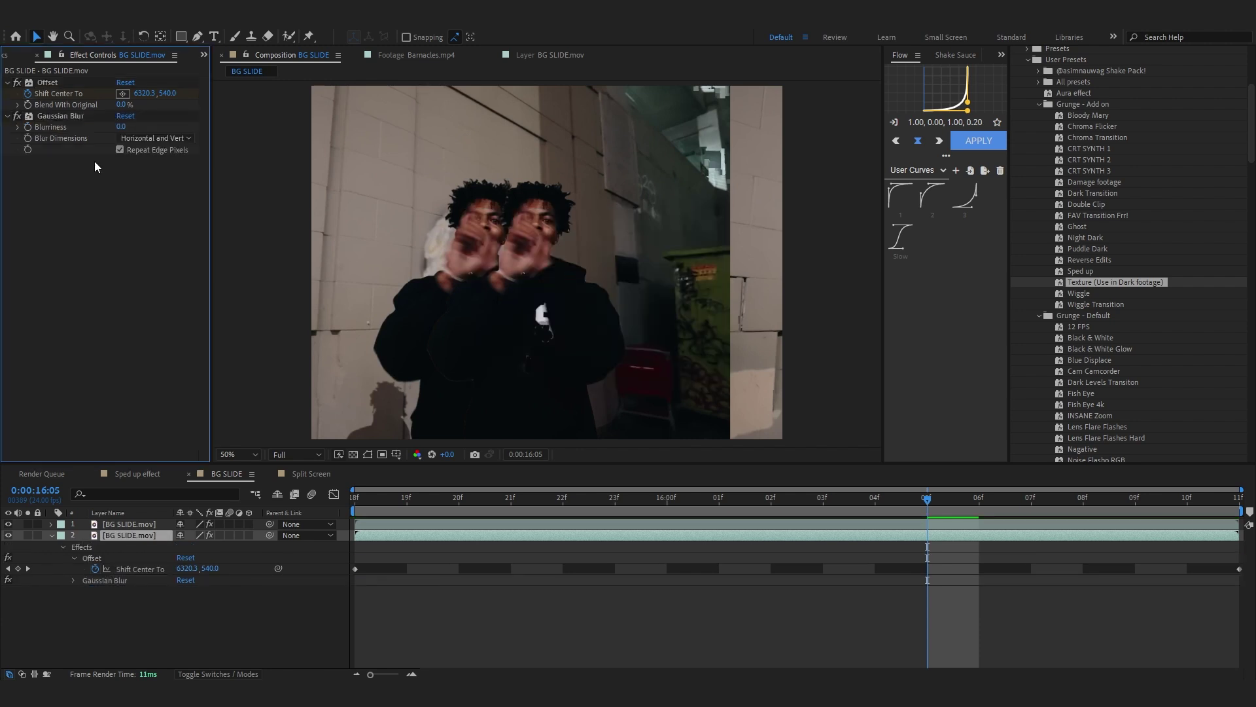
# Step: Set the Gaussian Blur to Horizontal dimensions with a Blurriness of 74.3 and preview the blurred background
pyautogui.click(154, 138)
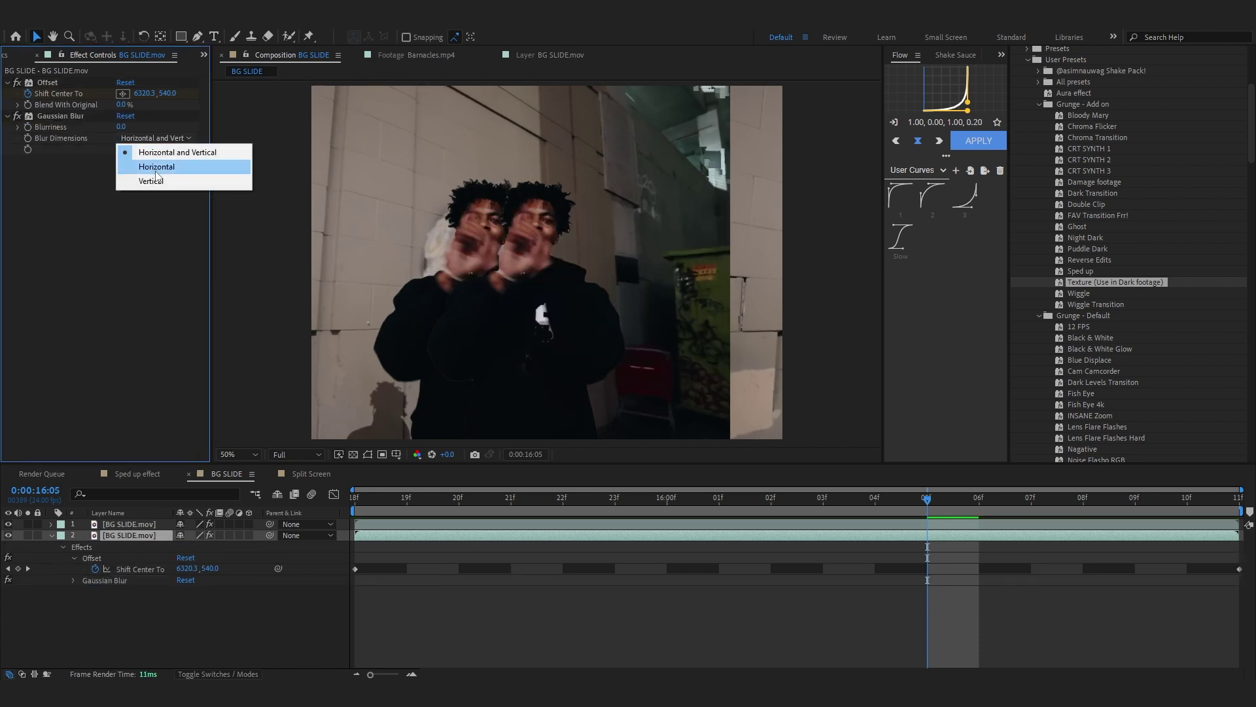
pyautogui.click(156, 167)
pyautogui.moveTo(121, 127); pyautogui.dragTo(274, 152)
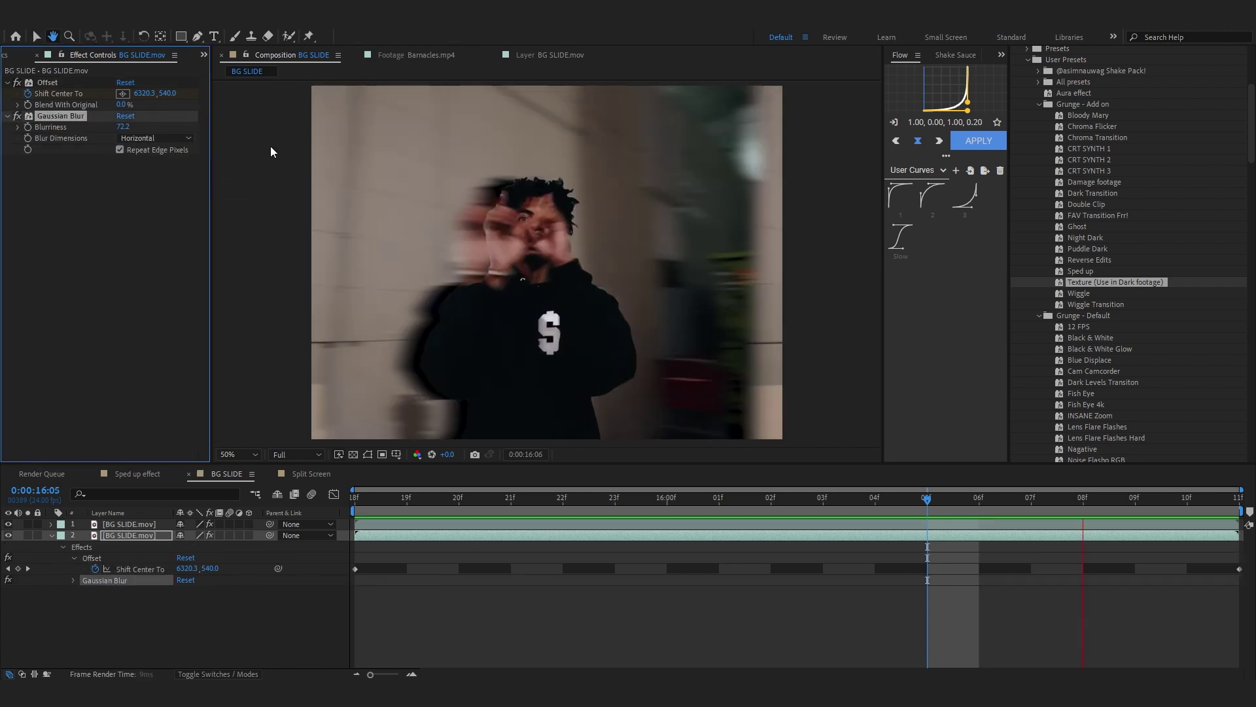
pyautogui.press('space')
pyautogui.press('space')
pyautogui.moveTo(123, 126); pyautogui.dragTo(144, 127)
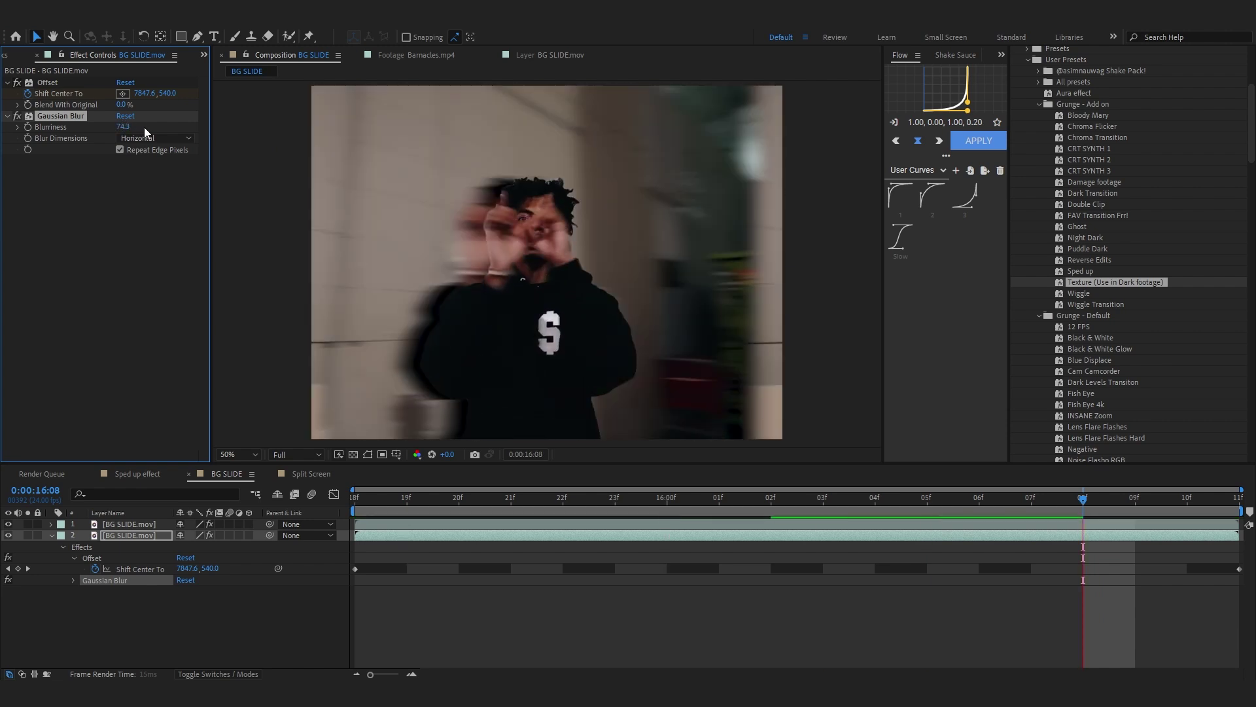
pyautogui.press('space')
pyautogui.press('space')
pyautogui.press('space')
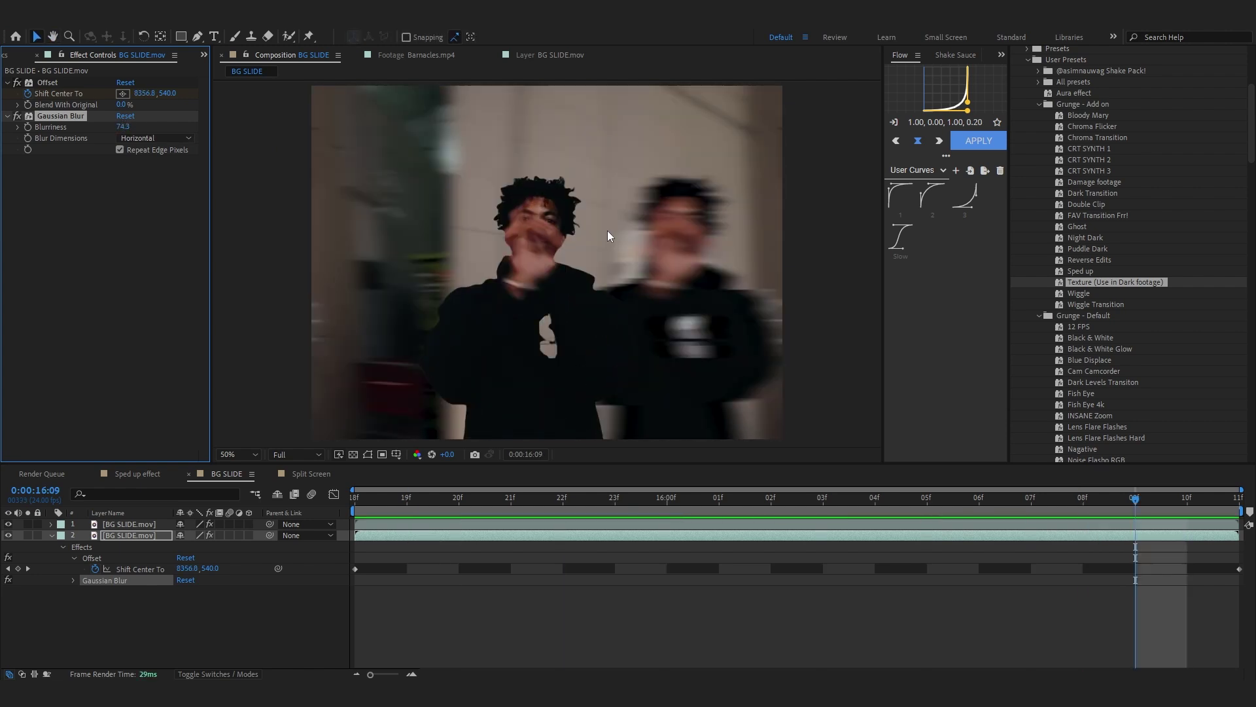
# Step: Apply Curves to the lower BG SLIDE.mov layer, shape a steep S-curve on RGB for strong contrast, and preview it
pyautogui.hotkey('ctrl', 'space')
pyautogui.write('curt')
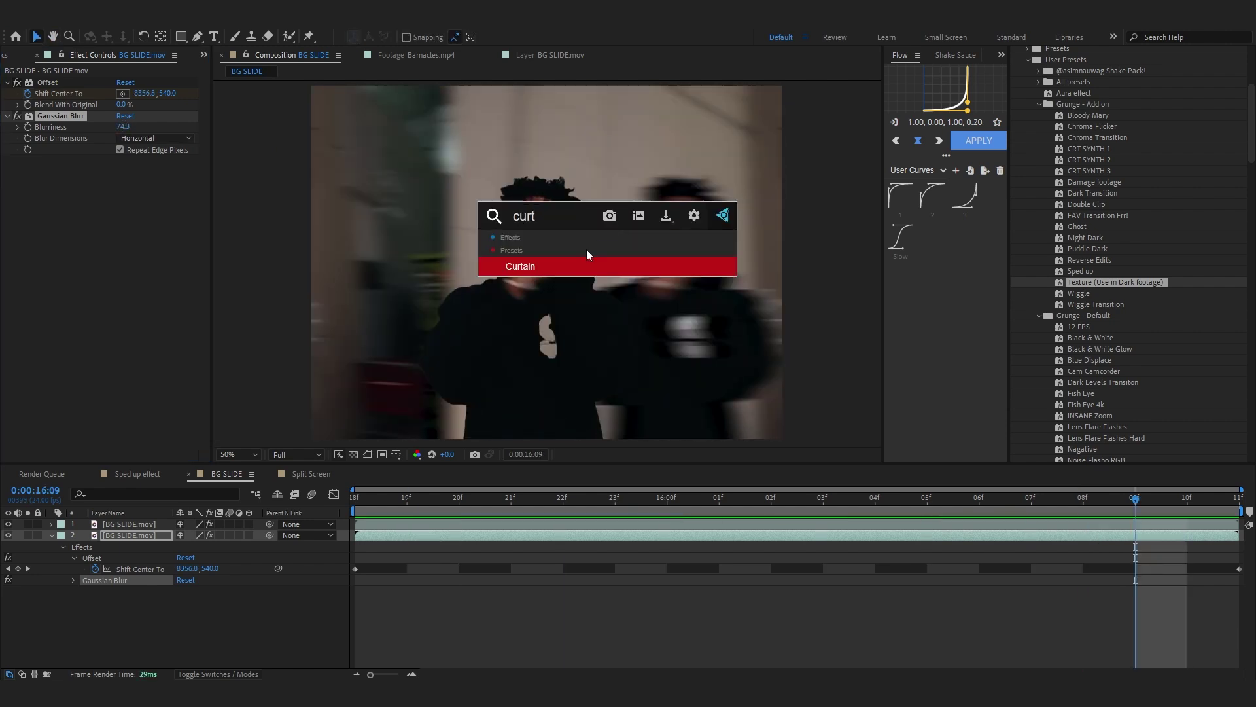
pyautogui.press('Return')
pyautogui.moveTo(68, 335); pyautogui.dragTo(89, 352)
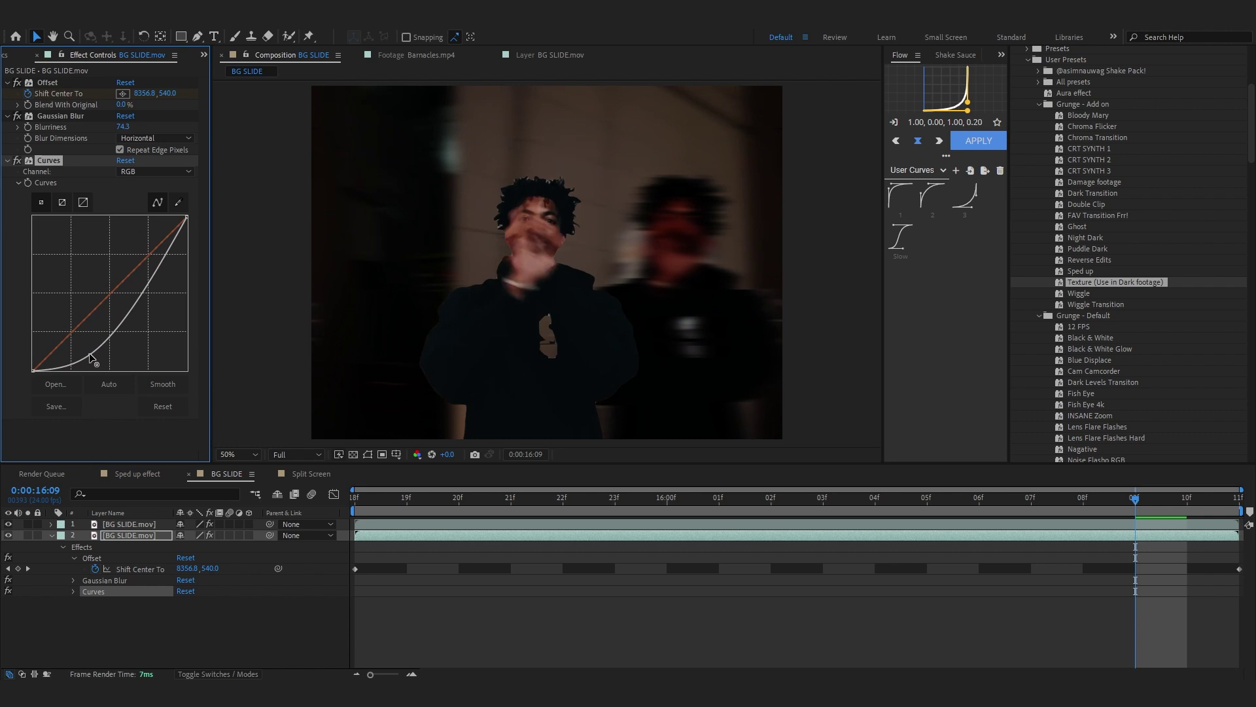
pyautogui.moveTo(166, 255); pyautogui.dragTo(126, 234)
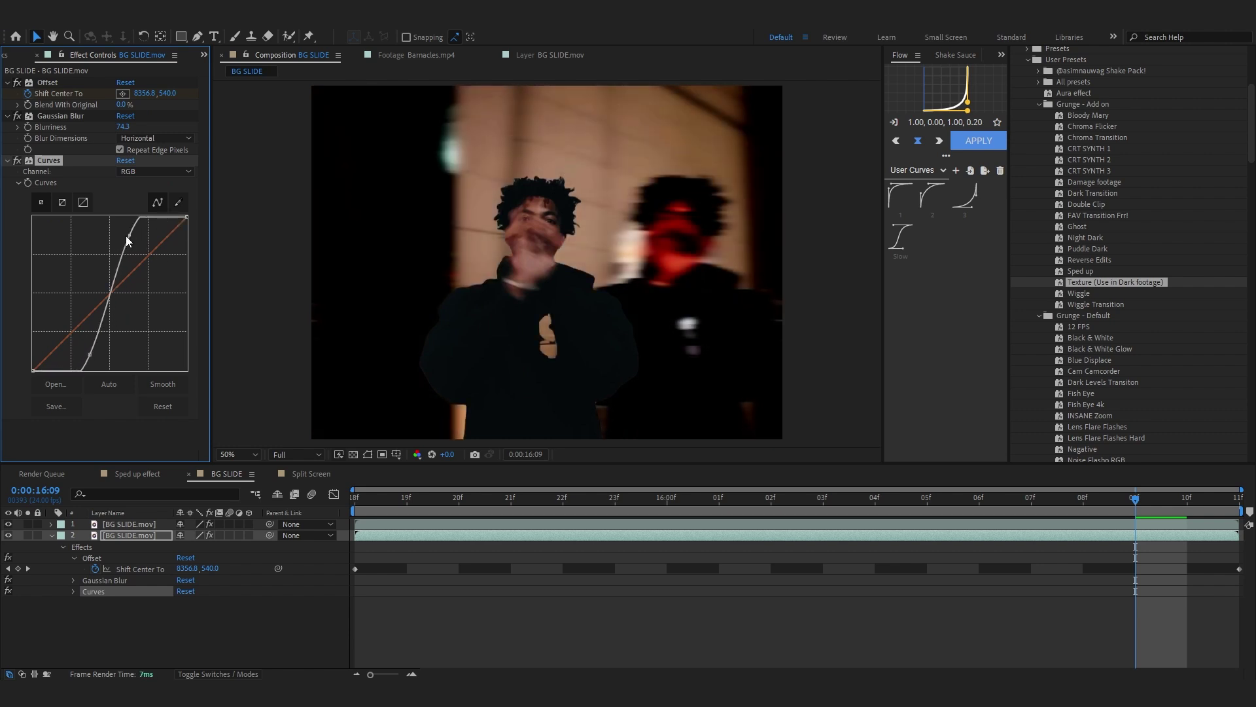
pyautogui.press('space')
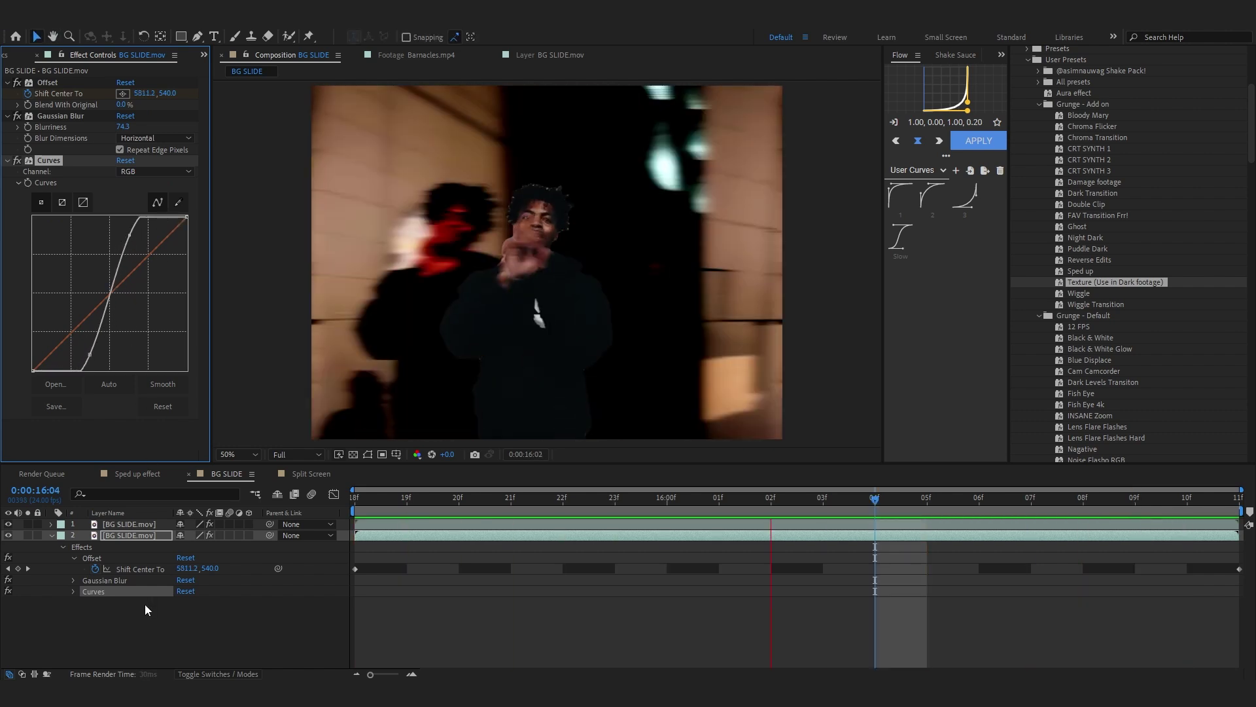
# Step: Add an adjustment layer above the BG SLIDE.mov layers and return the playhead to 0:00:15:18
pyautogui.rightClick(113, 621)
pyautogui.moveTo(196, 463)
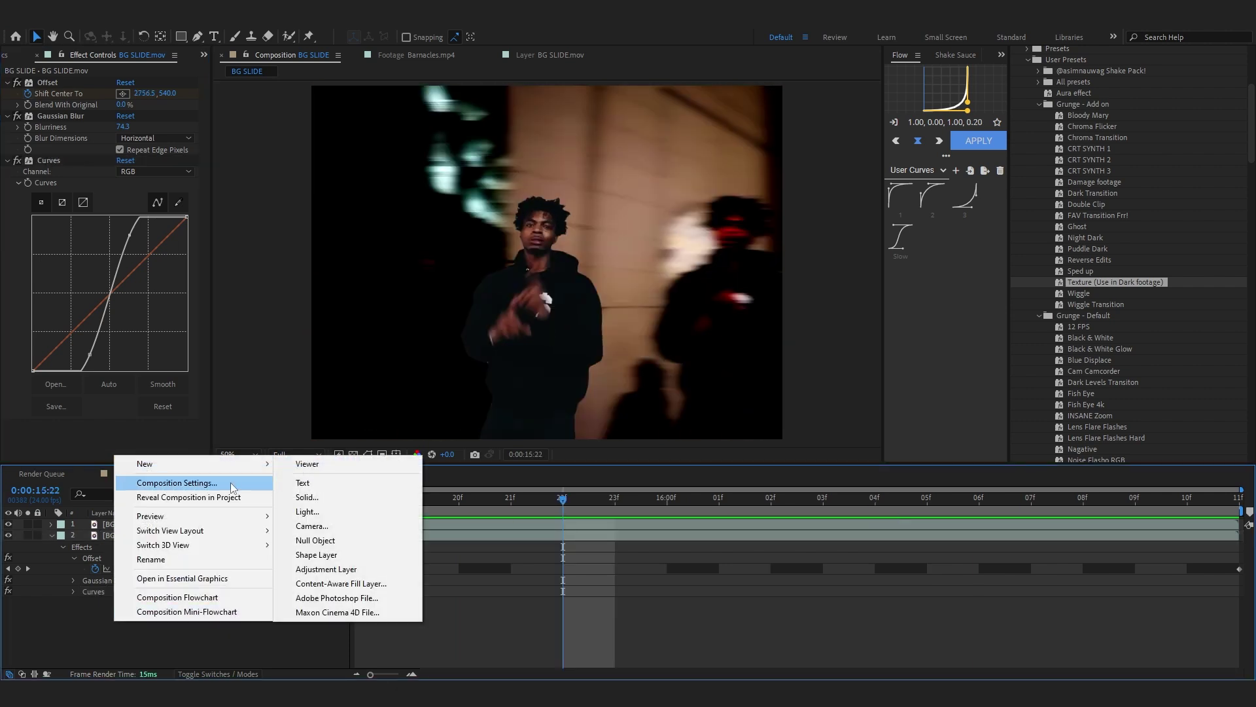
pyautogui.click(323, 568)
pyautogui.click(352, 505)
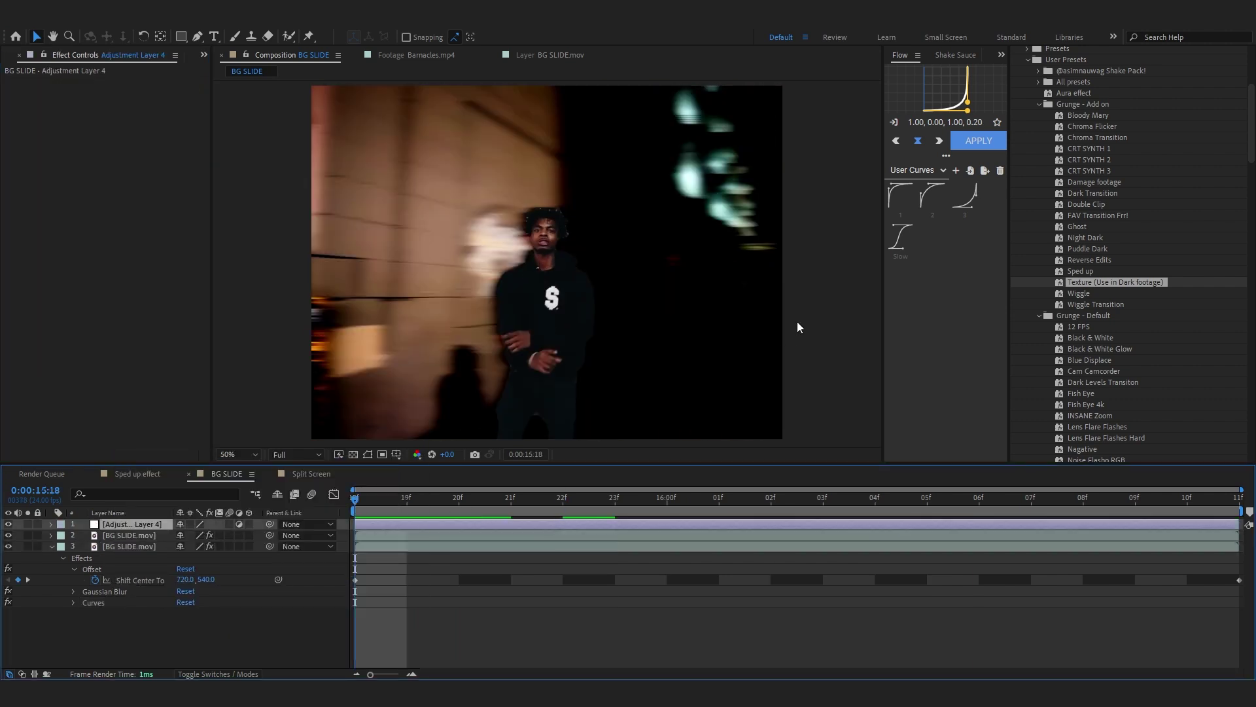
# Step: Try the Black & White Glow preset on the adjustment layer and delete its effects after previewing
pyautogui.doubleClick(1077, 348)
pyautogui.press('space')
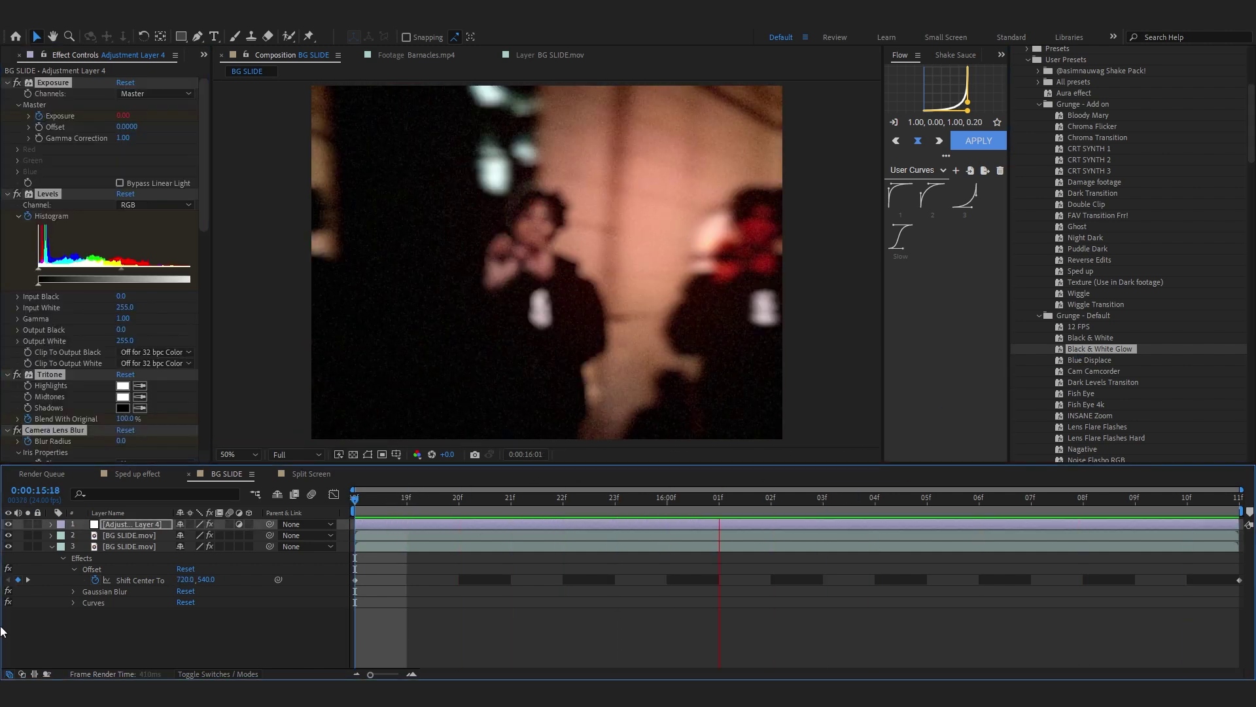
pyautogui.click(52, 197)
pyautogui.press('Delete')
pyautogui.press('Home')
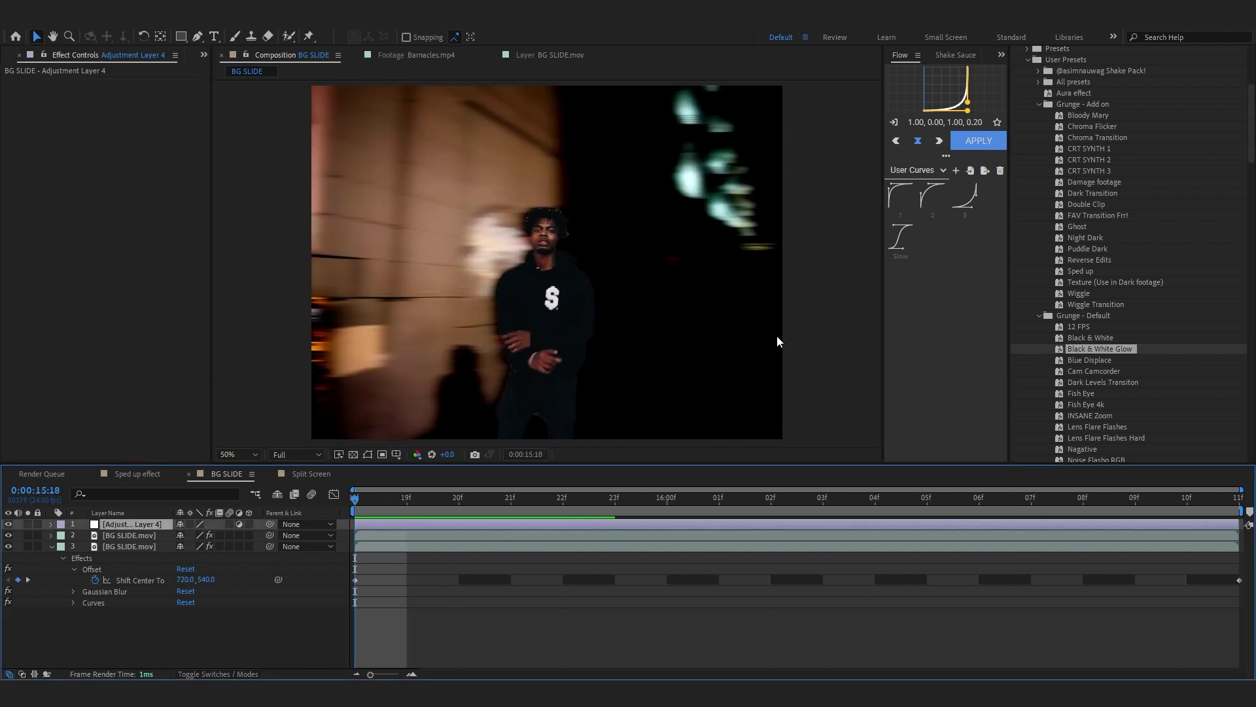
# Step: Apply the Ghost preset to the adjustment layer and preview the look
pyautogui.click(1112, 268)
pyautogui.moveTo(1096, 226); pyautogui.dragTo(503, 522)
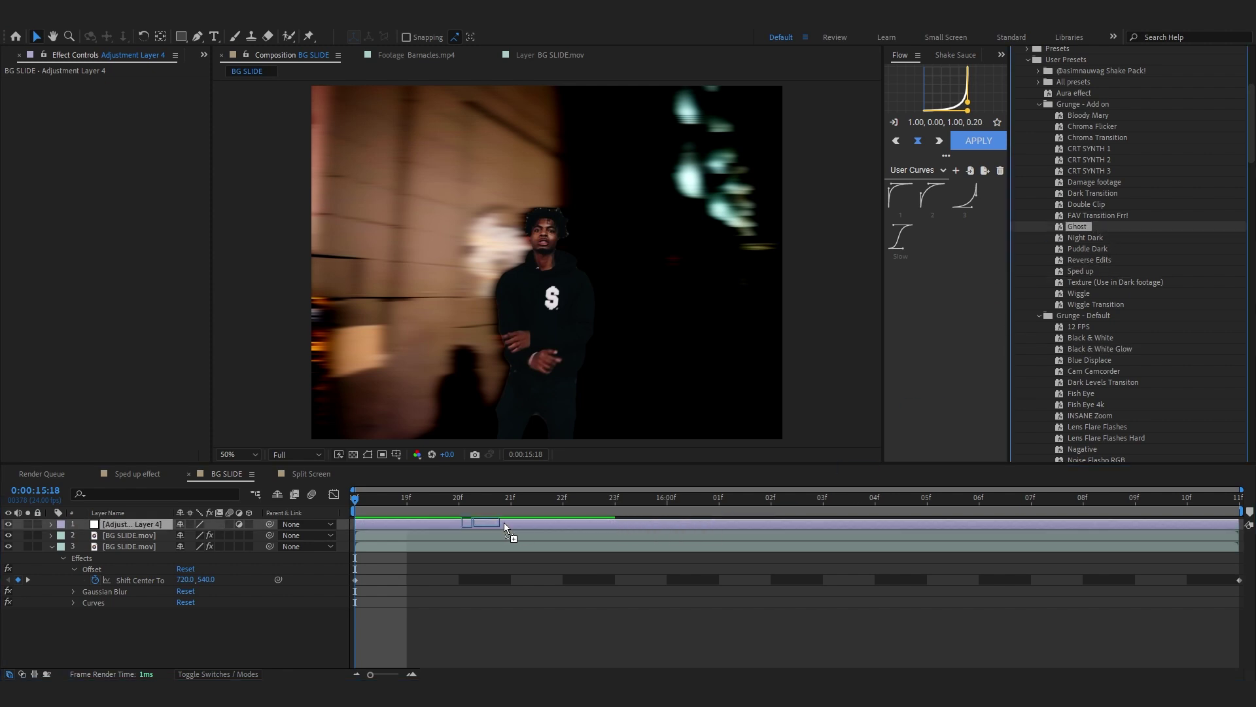
pyautogui.press('space')
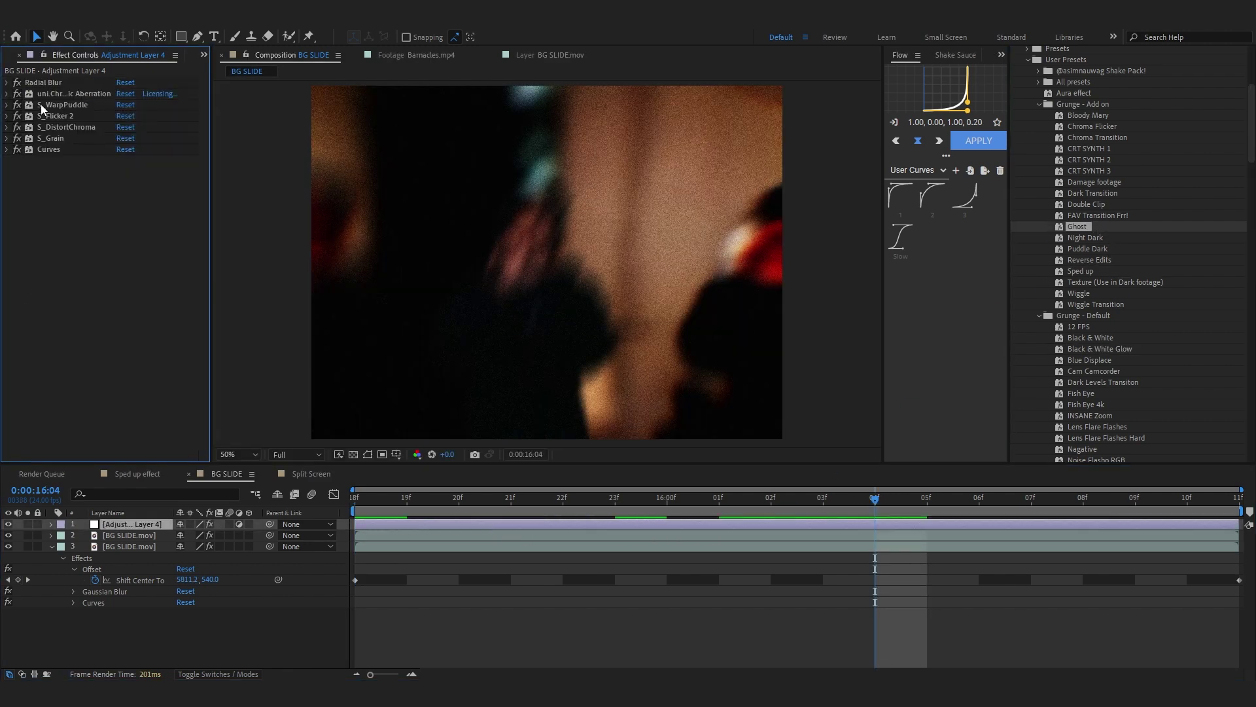
pyautogui.click(55, 83)
pyautogui.scroll(-6, 616, 210)
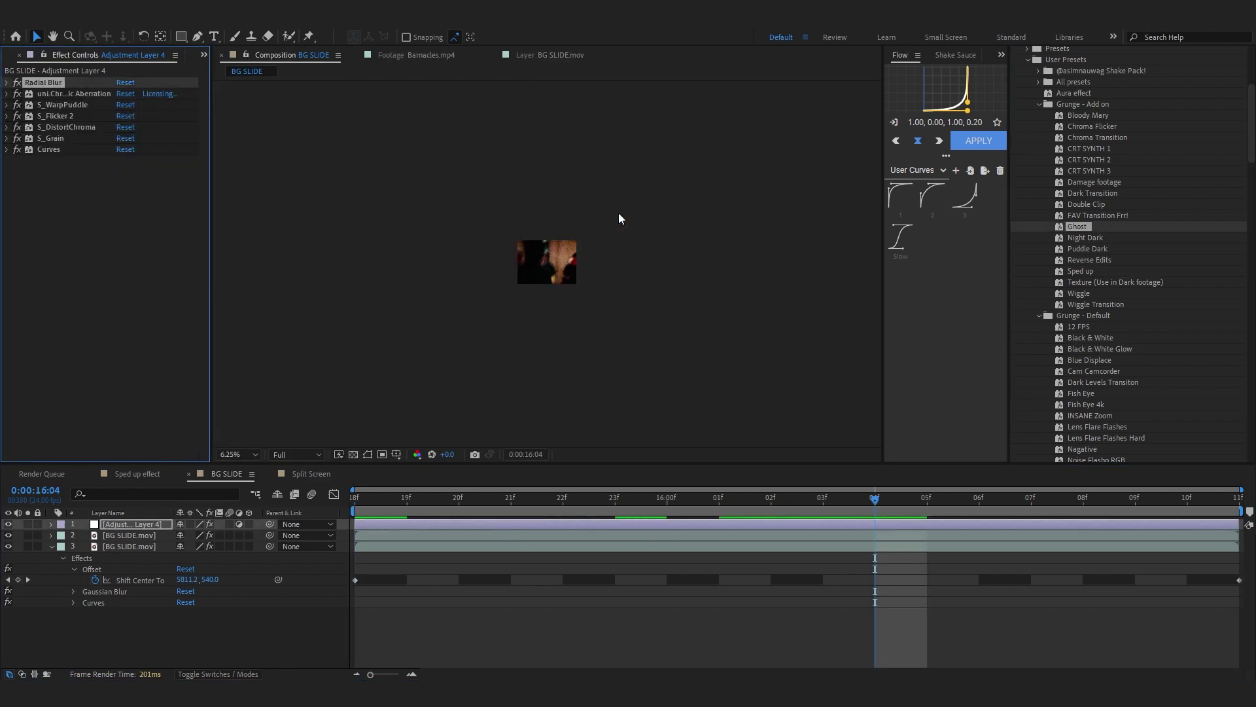
pyautogui.scroll(4, 618, 214)
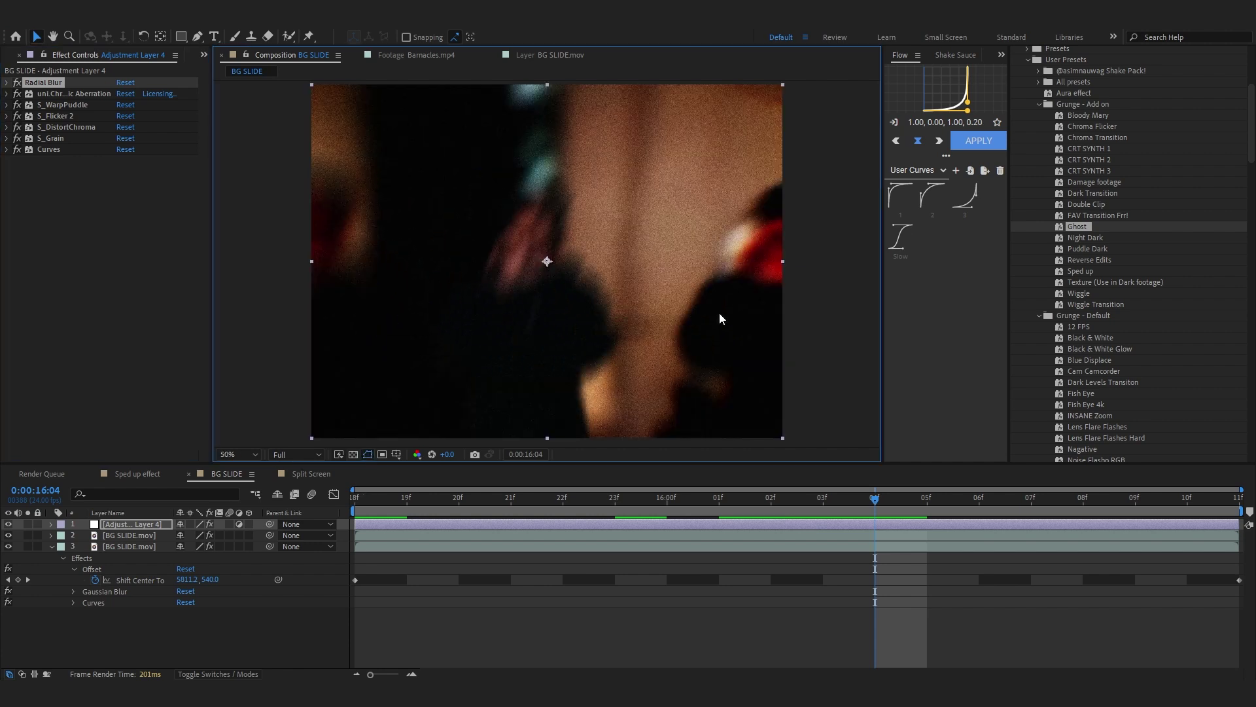
pyautogui.press(',')
pyautogui.moveTo(563, 293); pyautogui.dragTo(542, 248)
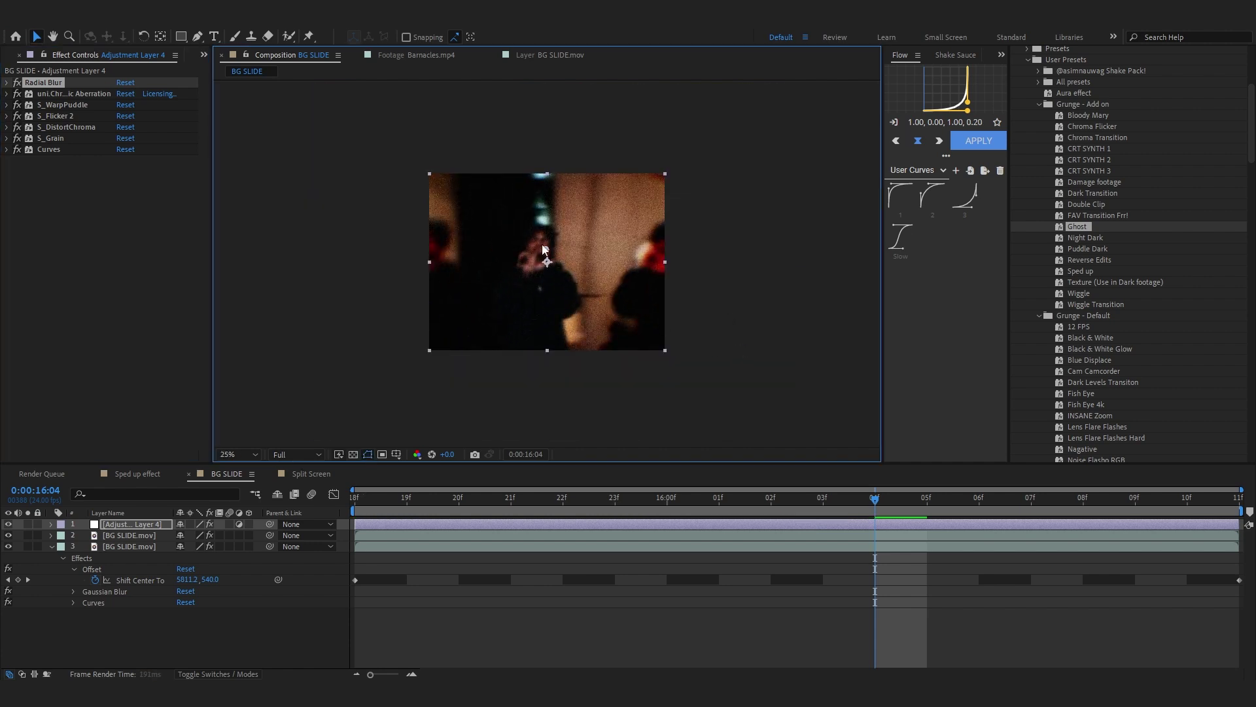
pyautogui.press('.')
# Step: Remove Chromatic Aberration, S_WarpPuddle and S_DistortChroma from the adjustment layer and preview the composition
pyautogui.click(64, 93)
pyautogui.press('Delete')
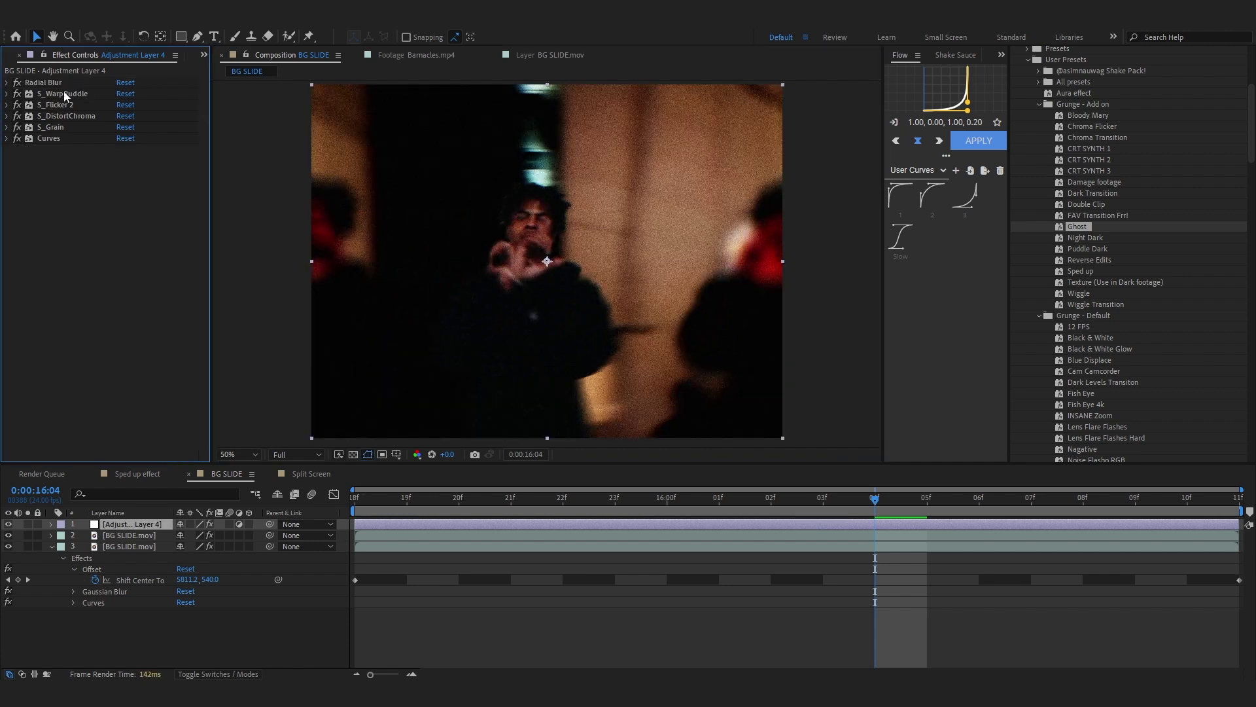
pyautogui.press('Delete')
pyautogui.click(69, 104)
pyautogui.press('Delete')
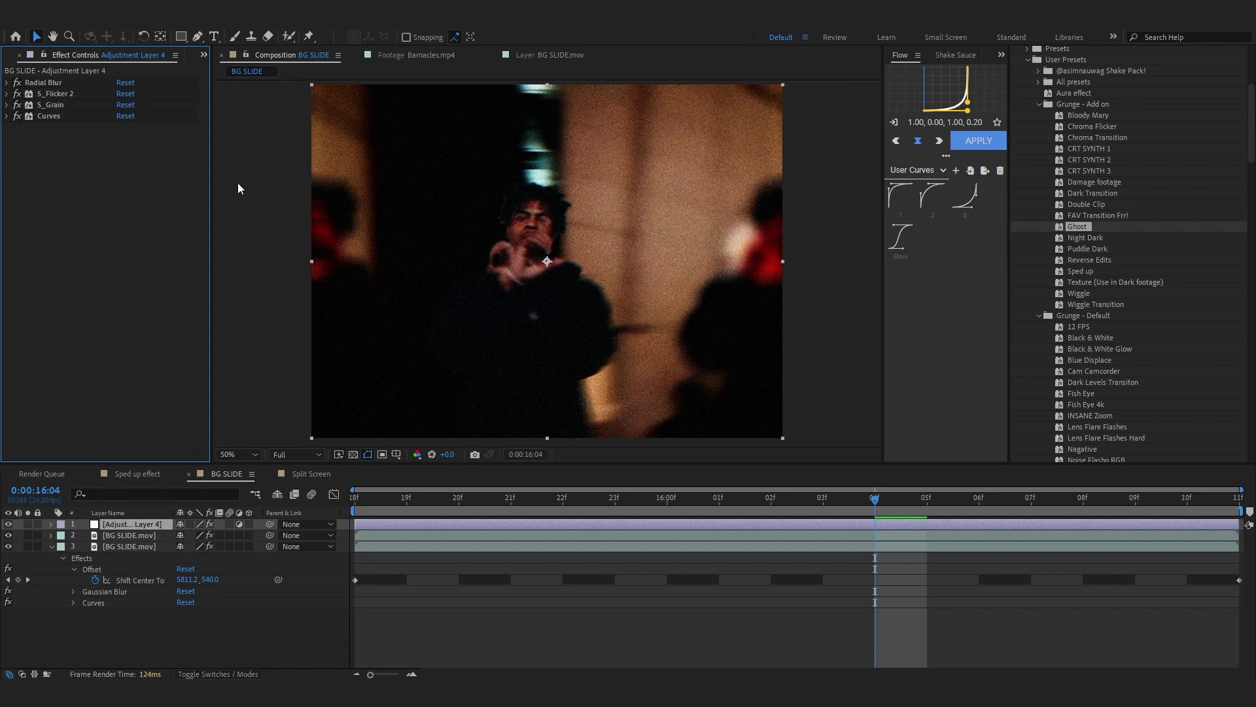
pyautogui.click(479, 477)
pyautogui.press('space')
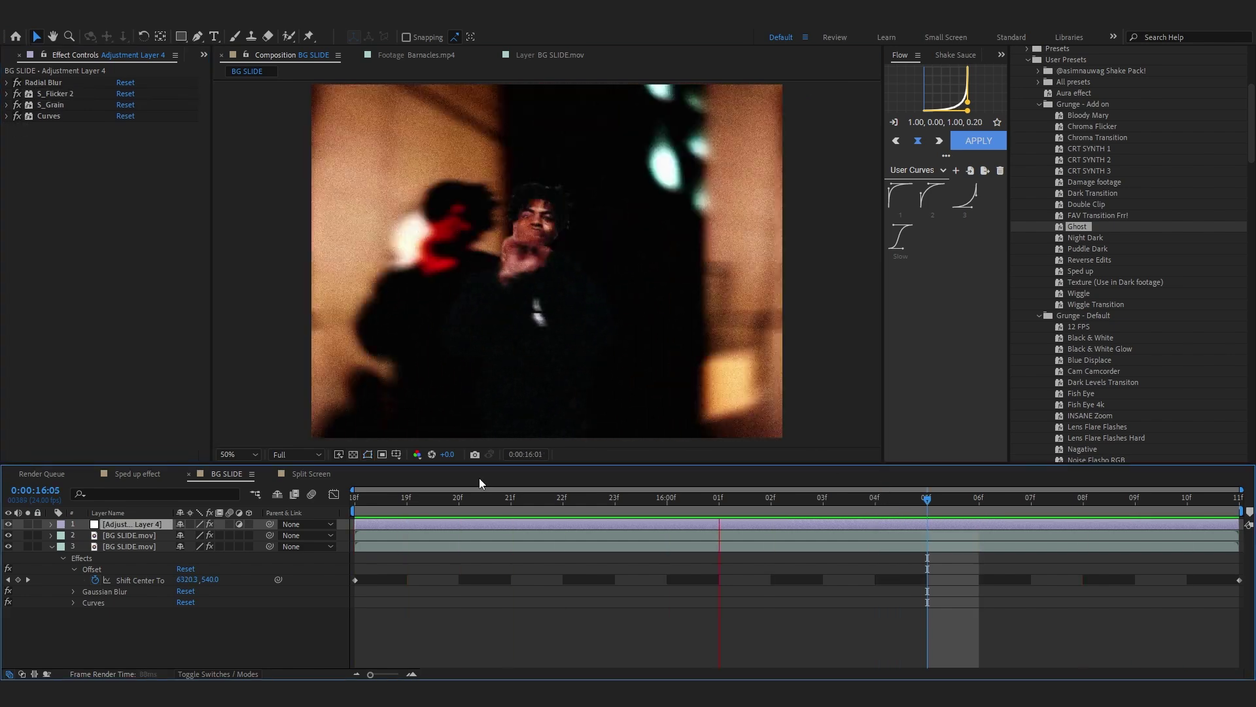
pyautogui.scroll(2, 13, 58)
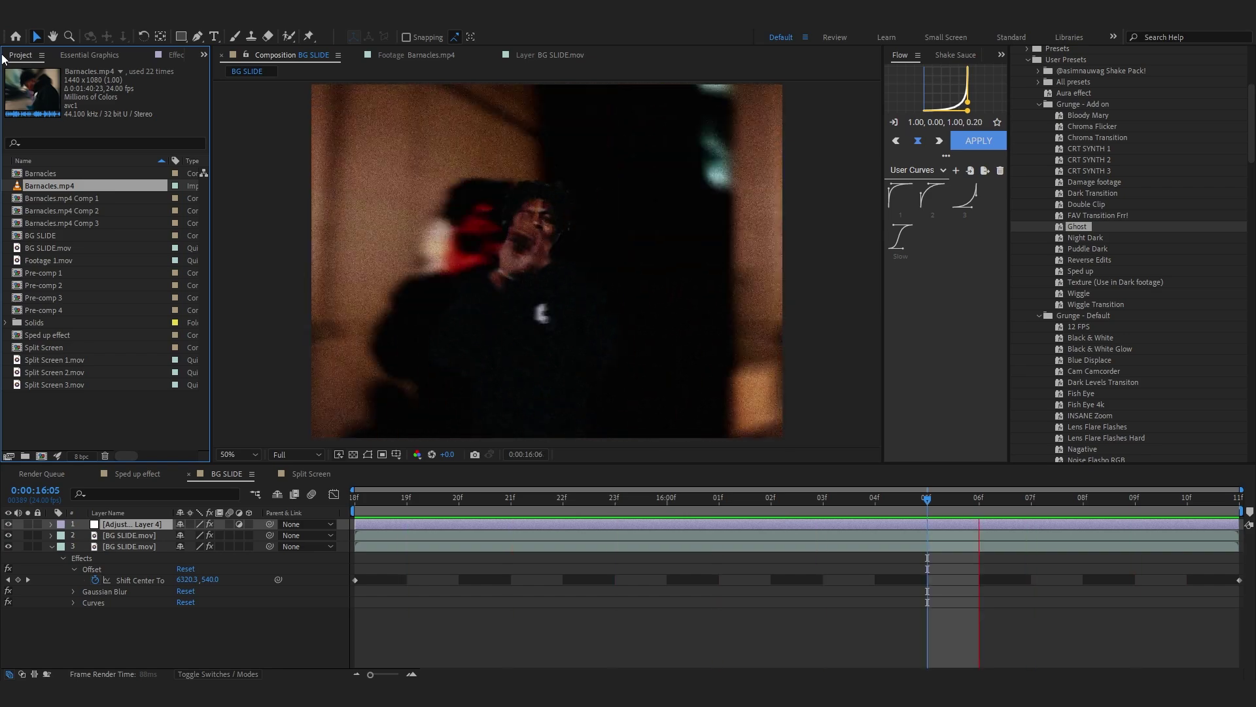
# Step: Open the Split Screen composition and display the proportional grid over its preview
pyautogui.click(311, 473)
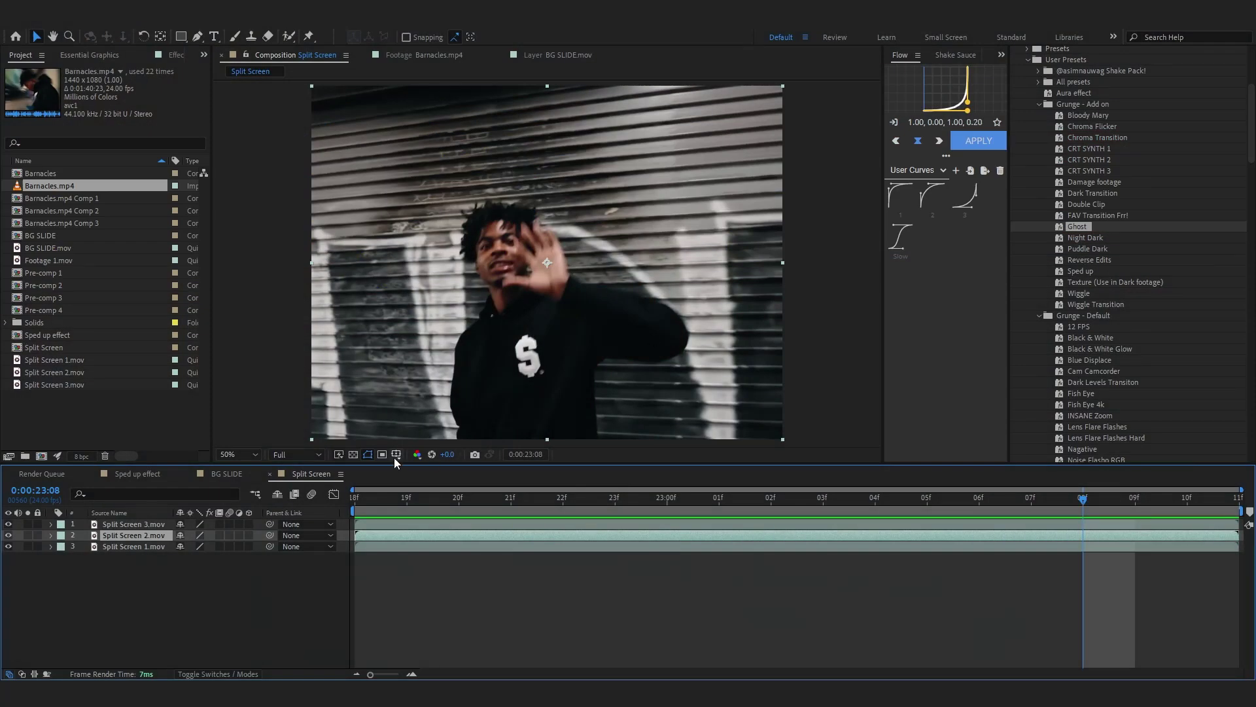
pyautogui.click(395, 455)
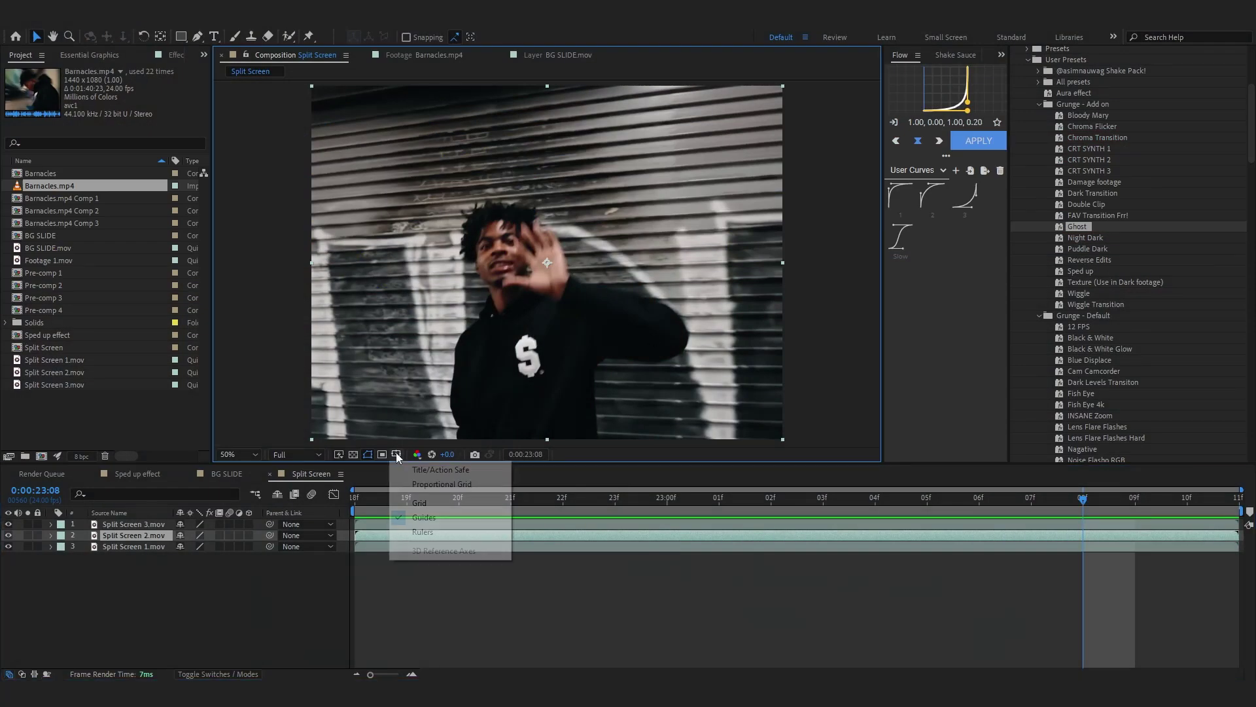
pyautogui.click(400, 485)
pyautogui.scroll(-3, 537, 327)
pyautogui.scroll(3, 536, 327)
pyautogui.moveTo(538, 317); pyautogui.dragTo(526, 367)
pyautogui.scroll(-2, 526, 367)
pyautogui.scroll(3, 529, 361)
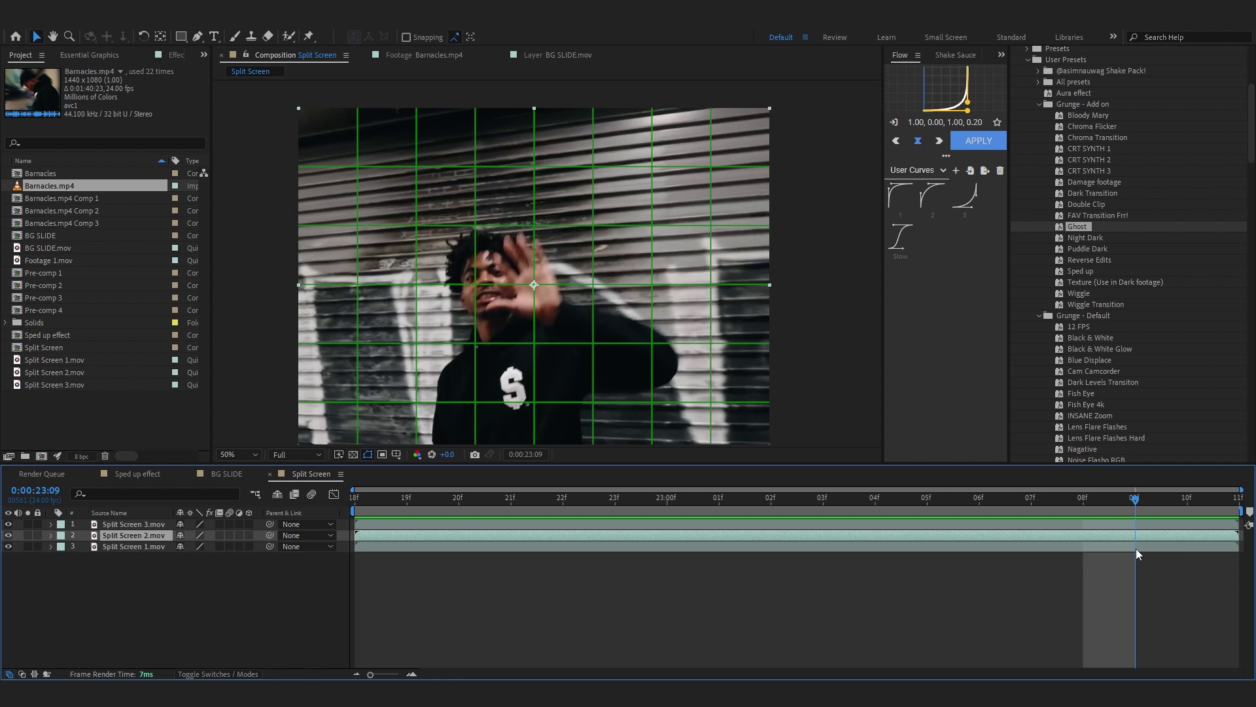
# Step: Toggle the visibility of the stacked Split Screen layers to check the clip on each one
pyautogui.scroll(-1, 738, 253)
pyautogui.scroll(1, 737, 252)
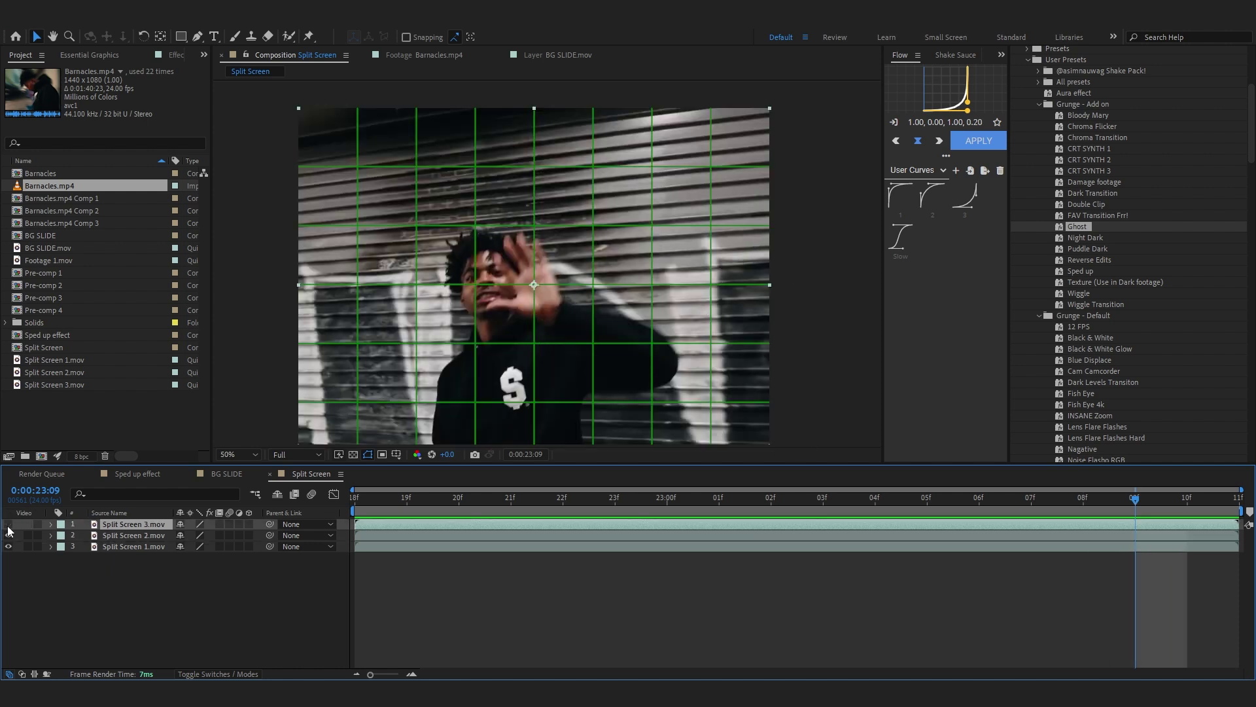
pyautogui.click(8, 525)
pyautogui.click(10, 542)
pyautogui.click(7, 537)
pyautogui.click(6, 537)
pyautogui.click(8, 524)
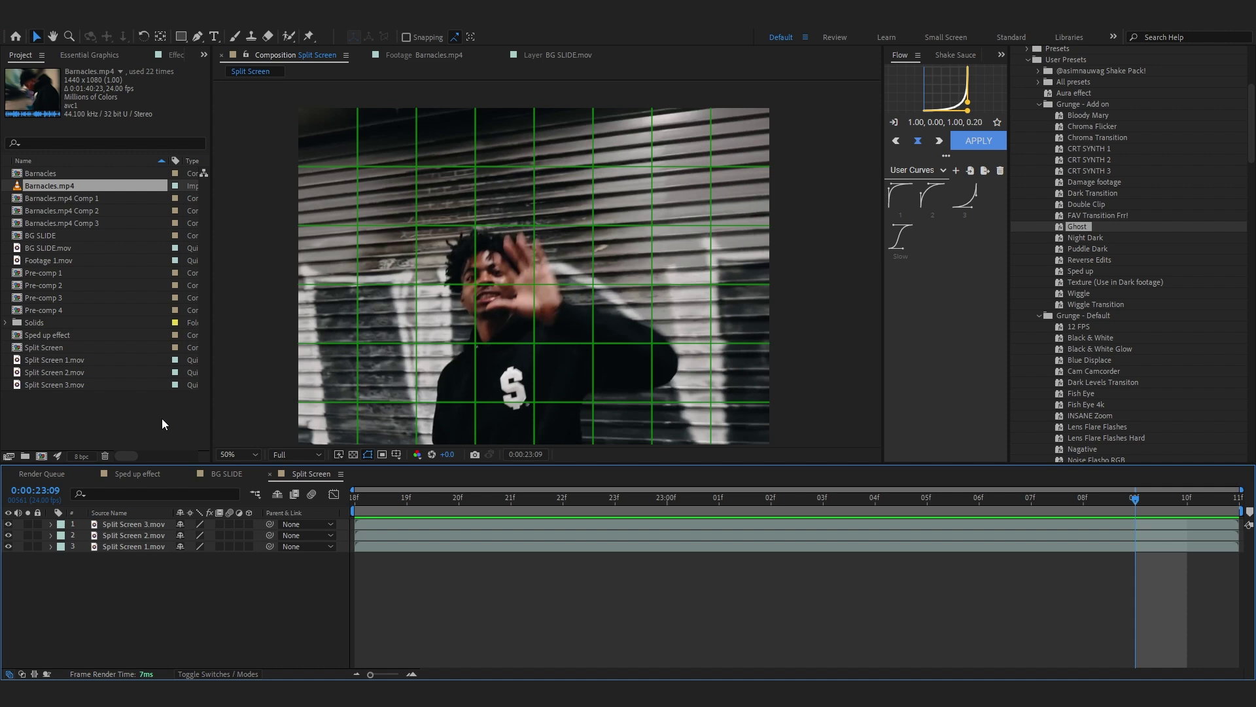
# Step: Move the Split Screen 3.mov layer up by setting its Position to 720, 274, and check it against the grid
pyautogui.click(130, 524)
pyautogui.press('p')
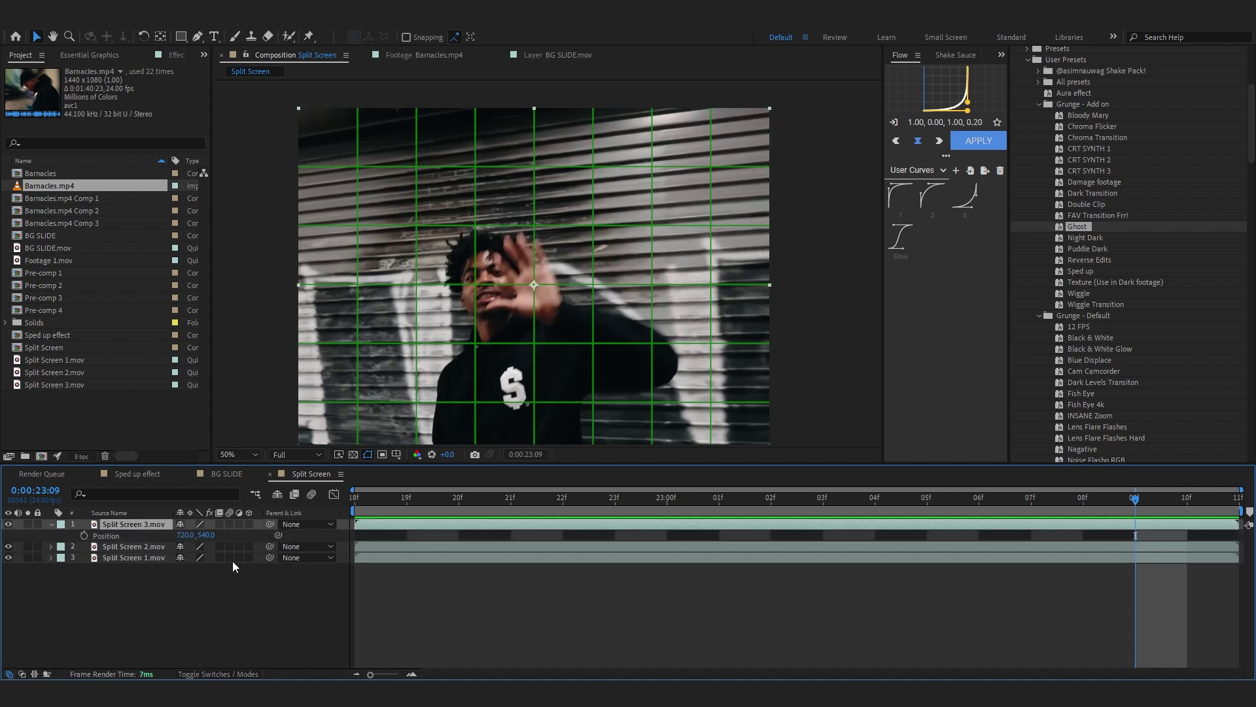
pyautogui.moveTo(208, 535); pyautogui.dragTo(386, 265)
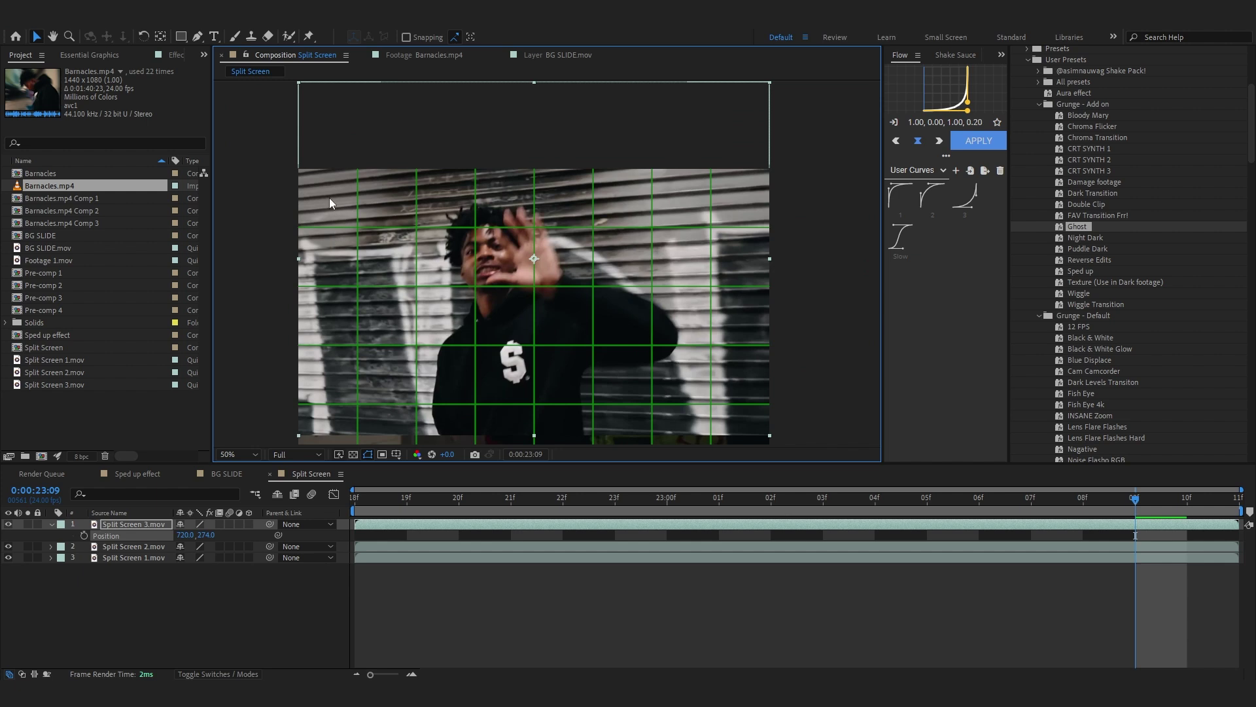
pyautogui.moveTo(334, 339); pyautogui.dragTo(337, 268)
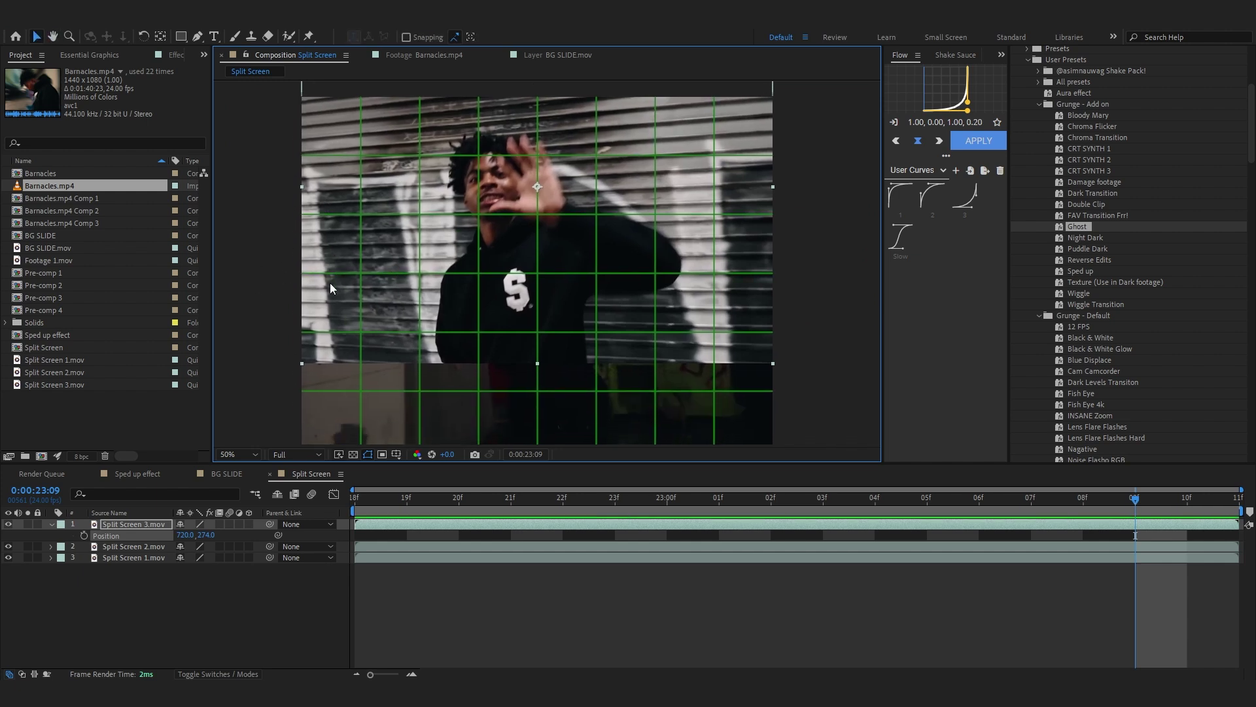
pyautogui.scroll(-2, 351, 288)
pyautogui.scroll(2, 351, 285)
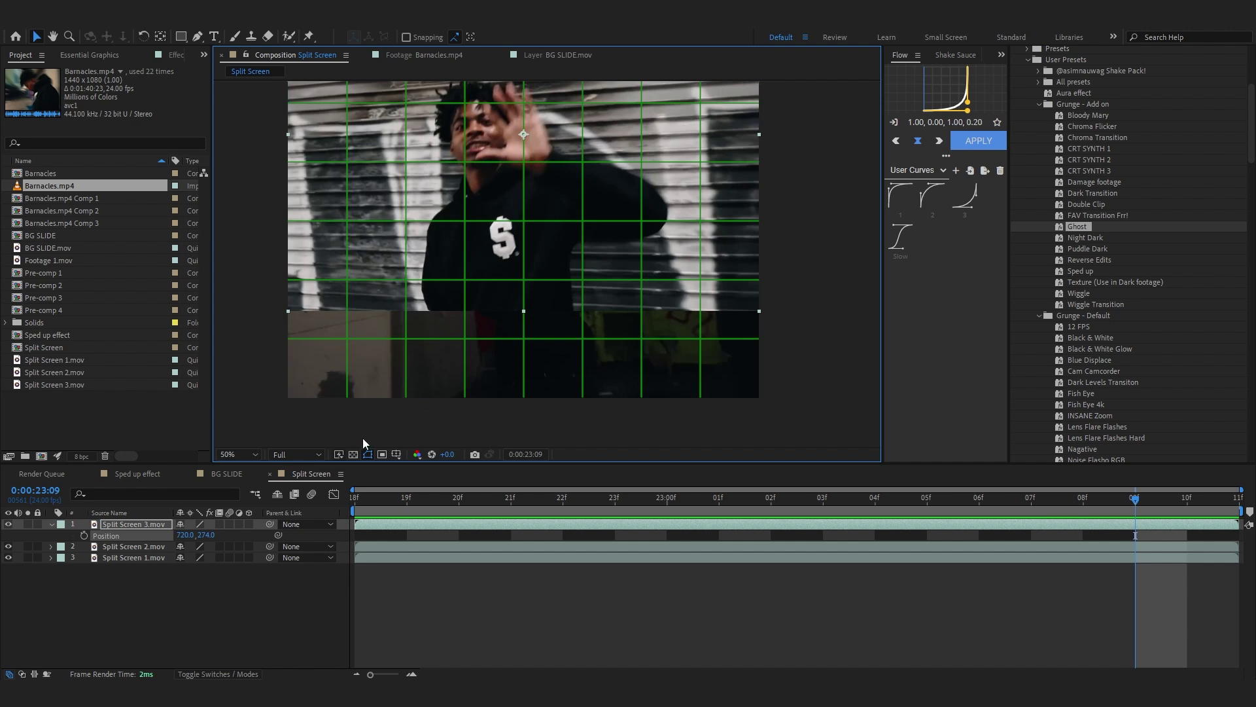
pyautogui.moveTo(420, 374); pyautogui.dragTo(410, 413)
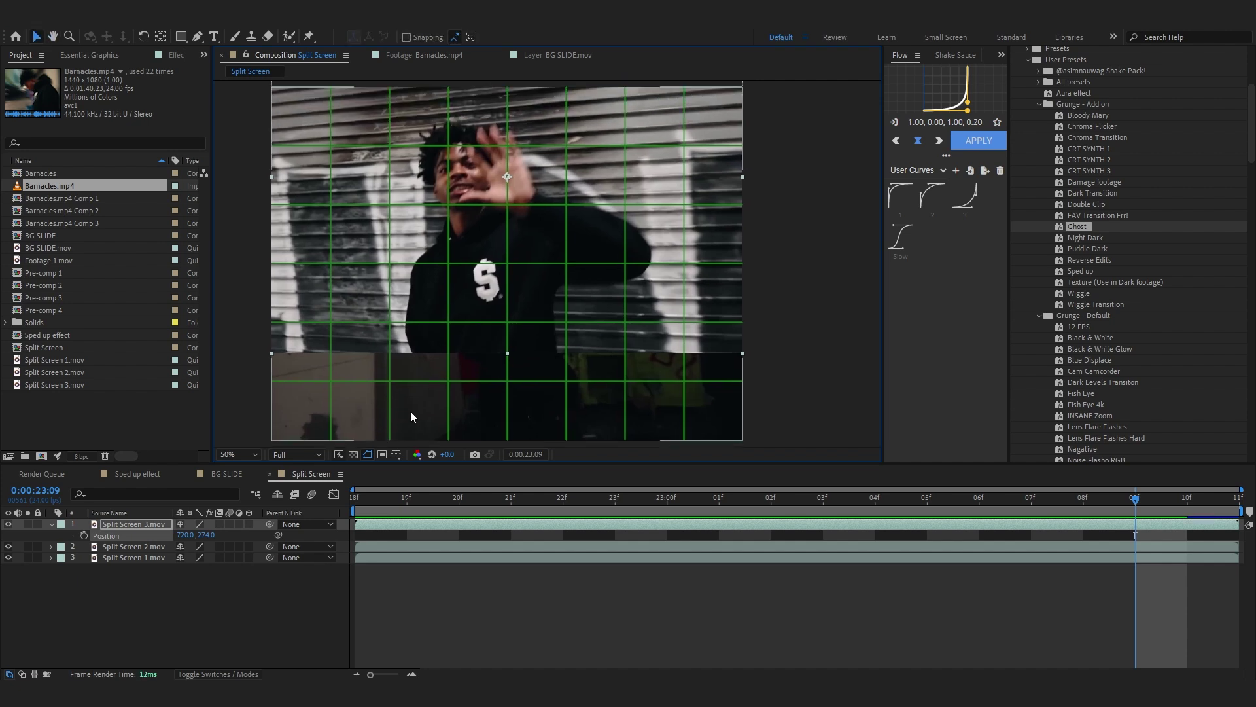
# Step: Raise the Split Screen 3.mov layer against the grid by setting its Position to 720, 193
pyautogui.moveTo(440, 323); pyautogui.dragTo(441, 297)
pyautogui.moveTo(441, 297); pyautogui.dragTo(452, 327)
pyautogui.scroll(-1, 309, 283)
pyautogui.scroll(1, 774, 387)
pyautogui.press('space')
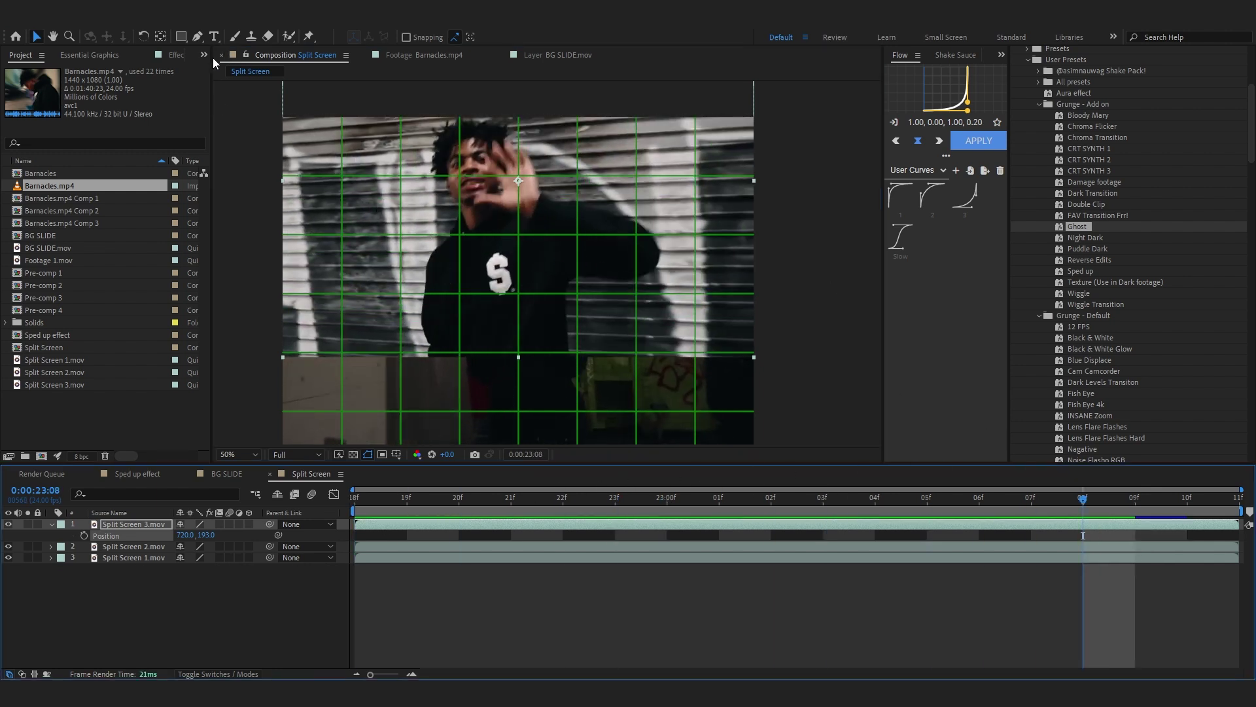
# Step: Draw a rectangular mask on Split Screen 3.mov that keeps only the upper third of the frame, ending on the grid line
pyautogui.click(182, 36)
pyautogui.moveTo(259, 99); pyautogui.dragTo(427, 307)
pyautogui.scroll(2, 797, 240)
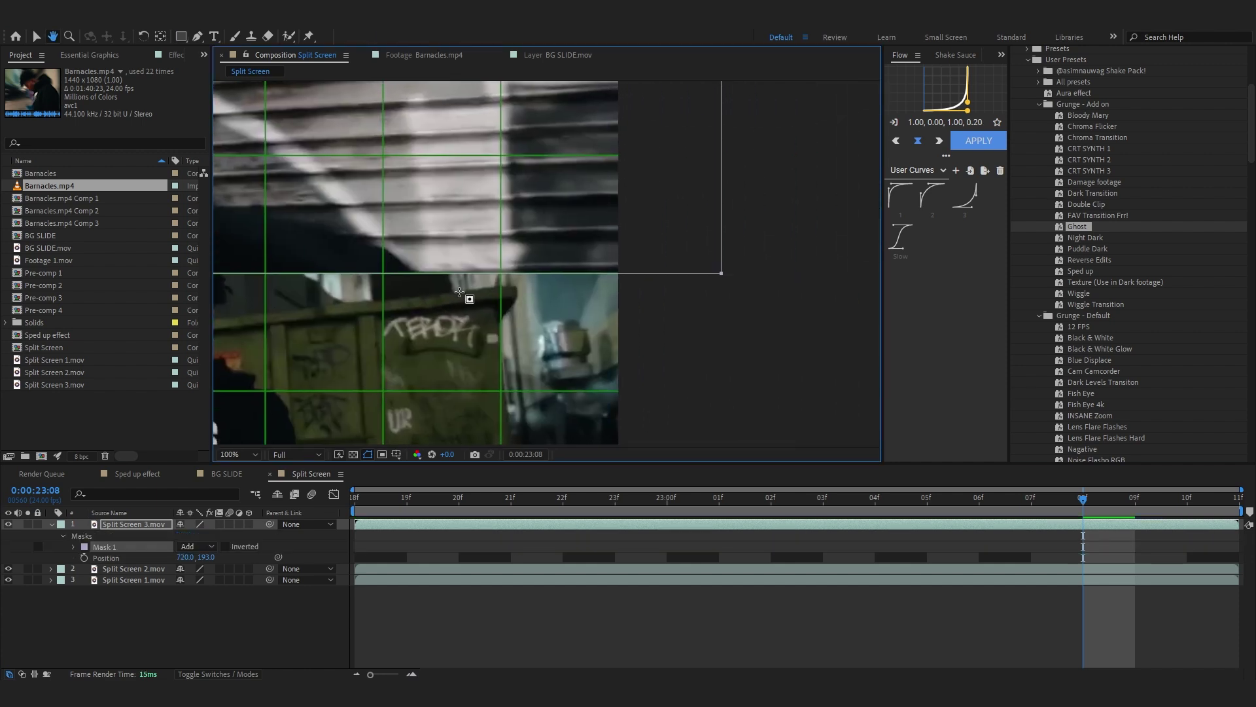
pyautogui.scroll(1, 472, 292)
pyautogui.scroll(-4, 460, 280)
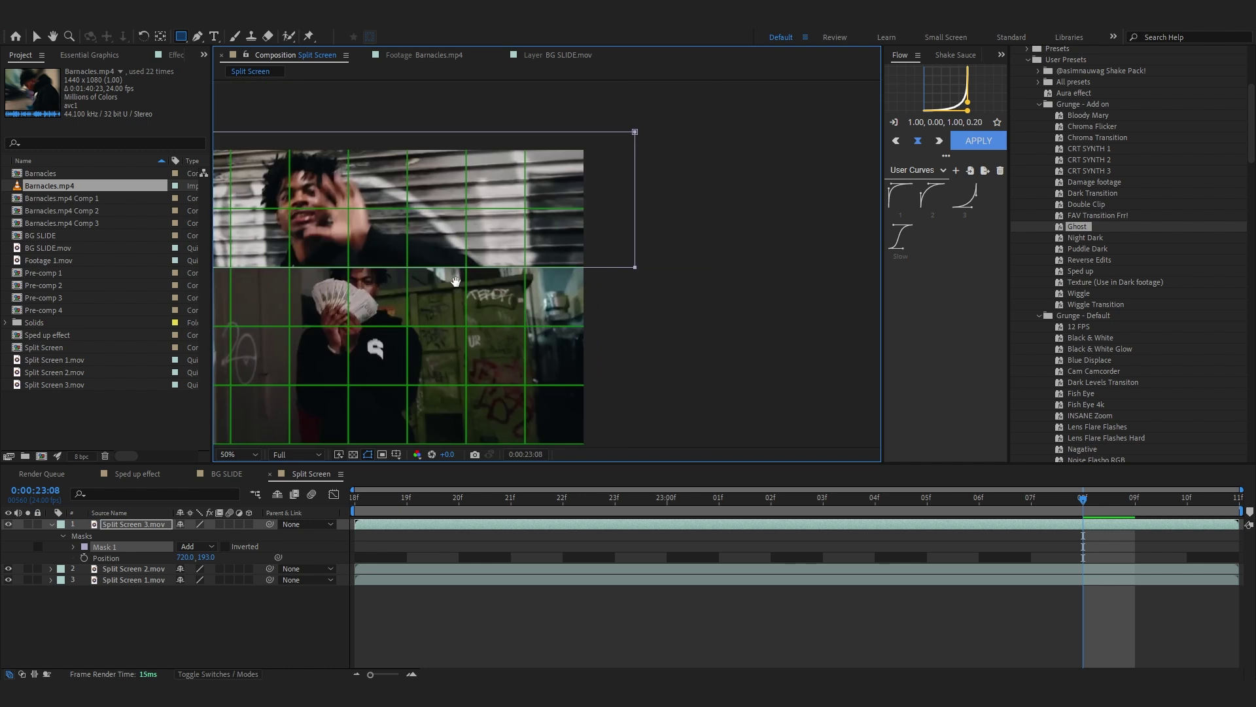
# Step: Move the Split Screen 2.mov layer to Position 720, 597 so its subject sits in the middle third
pyautogui.click(523, 571)
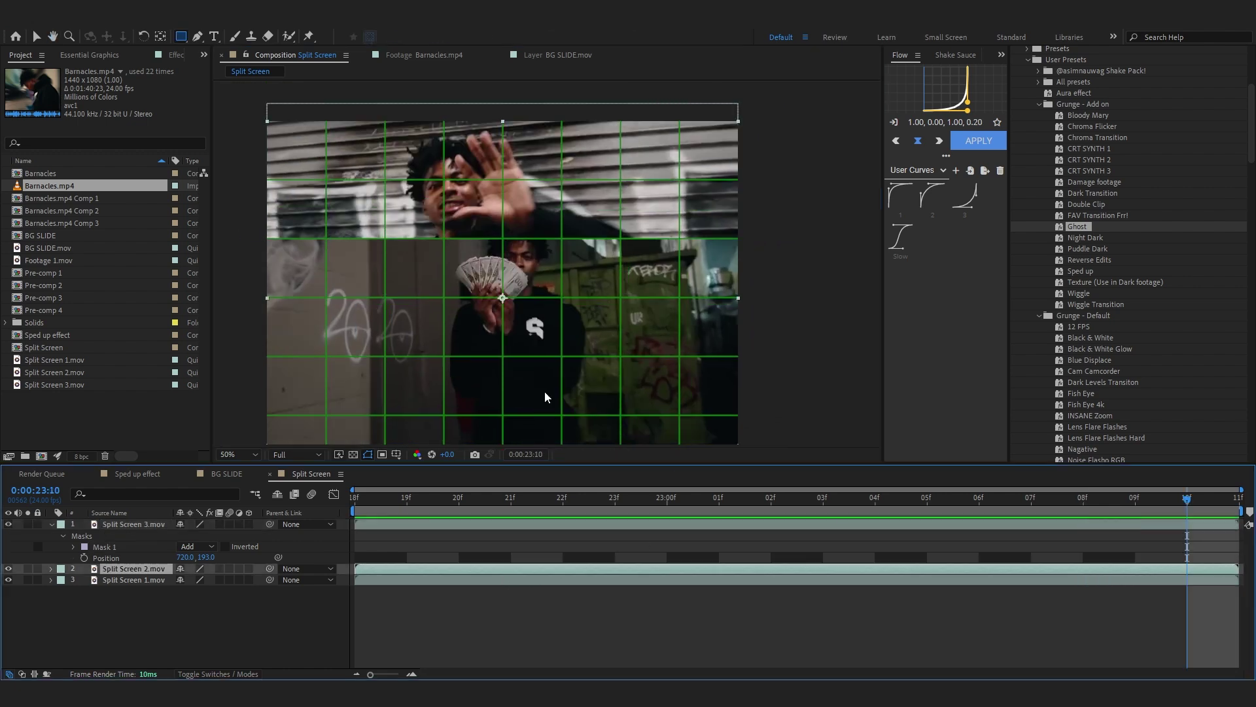
pyautogui.moveTo(549, 377); pyautogui.dragTo(557, 349)
pyautogui.press('p')
pyautogui.press('Home')
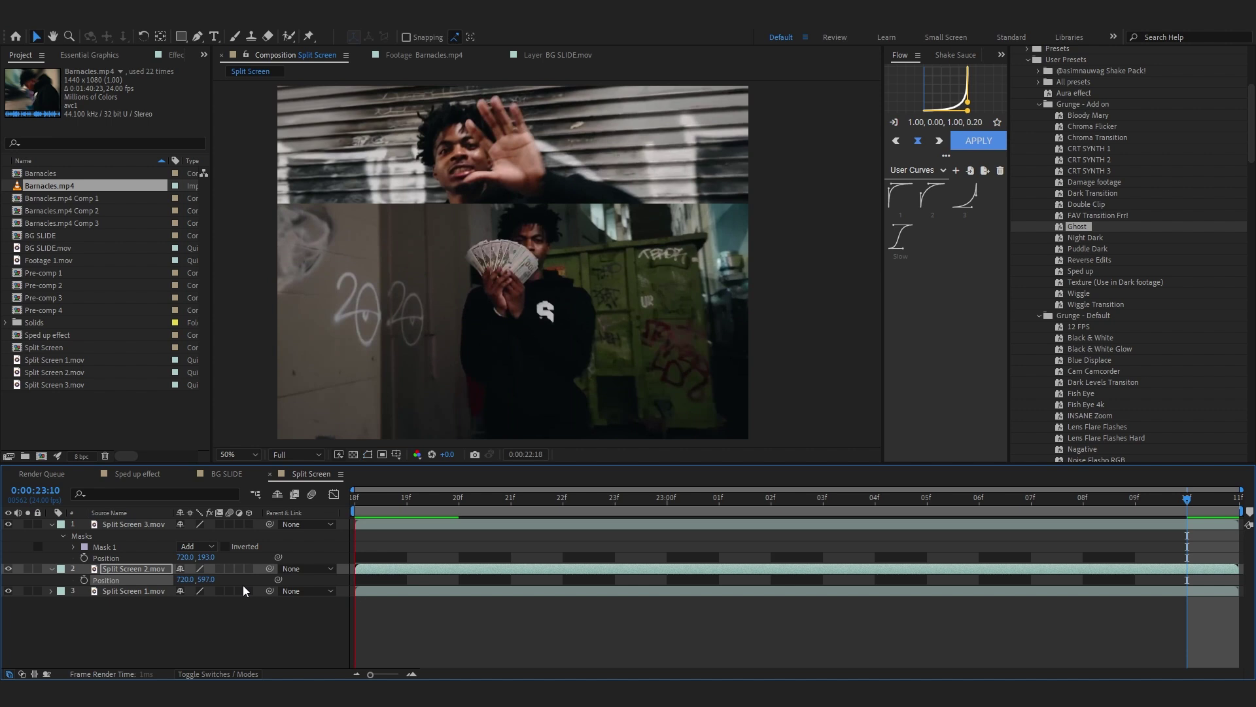
# Step: Mask Split Screen 2.mov with a rectangle whose lower edge follows the grid line of the middle third
pyautogui.press('q')
pyautogui.moveTo(254, 185); pyautogui.dragTo(570, 286)
pyautogui.scroll(1, 798, 346)
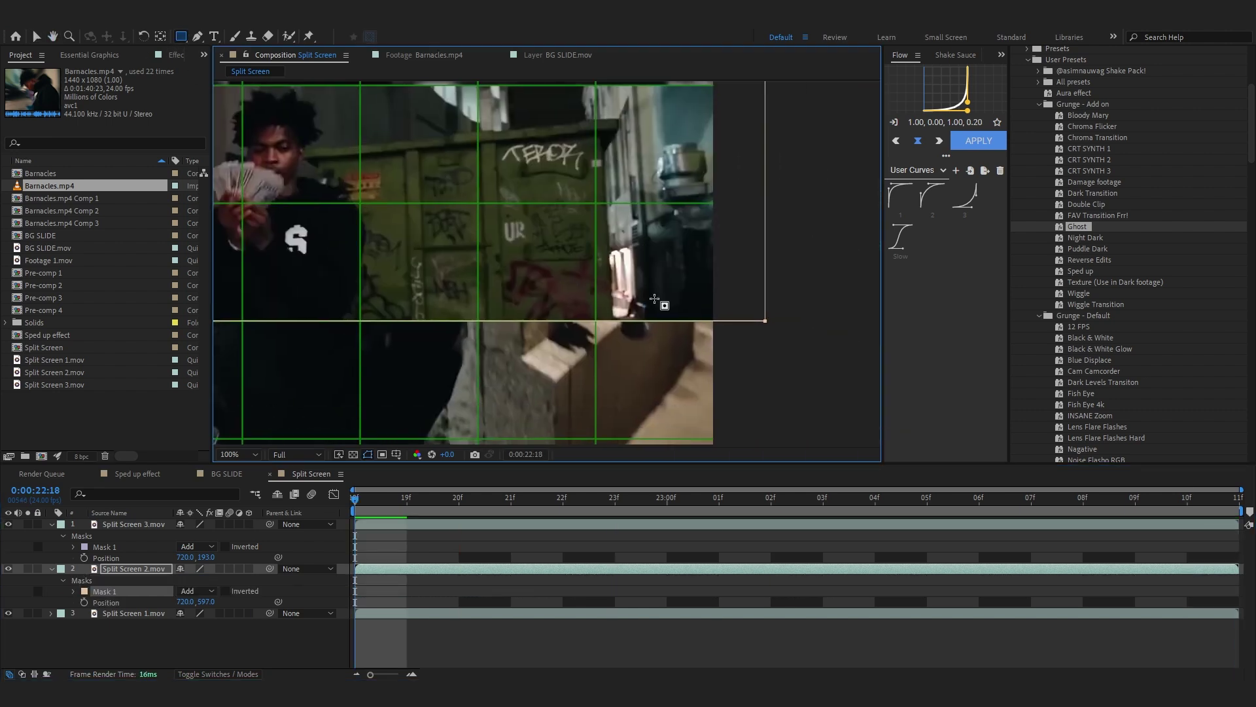
pyautogui.scroll(-2, 658, 299)
# Step: Lower the Split Screen 1.mov layer into the bottom third by setting its Position to 720, 903
pyautogui.press('space')
pyautogui.press('space')
pyautogui.press('p')
pyautogui.moveTo(207, 624); pyautogui.dragTo(446, 634)
pyautogui.press('space')
pyautogui.press('p')
pyautogui.press('p')
# Step: Animate Split Screen 1.mov's Position with keyframes from 720, 1080 at the start to 720, 903 at the end, and preview it
pyautogui.click(84, 624)
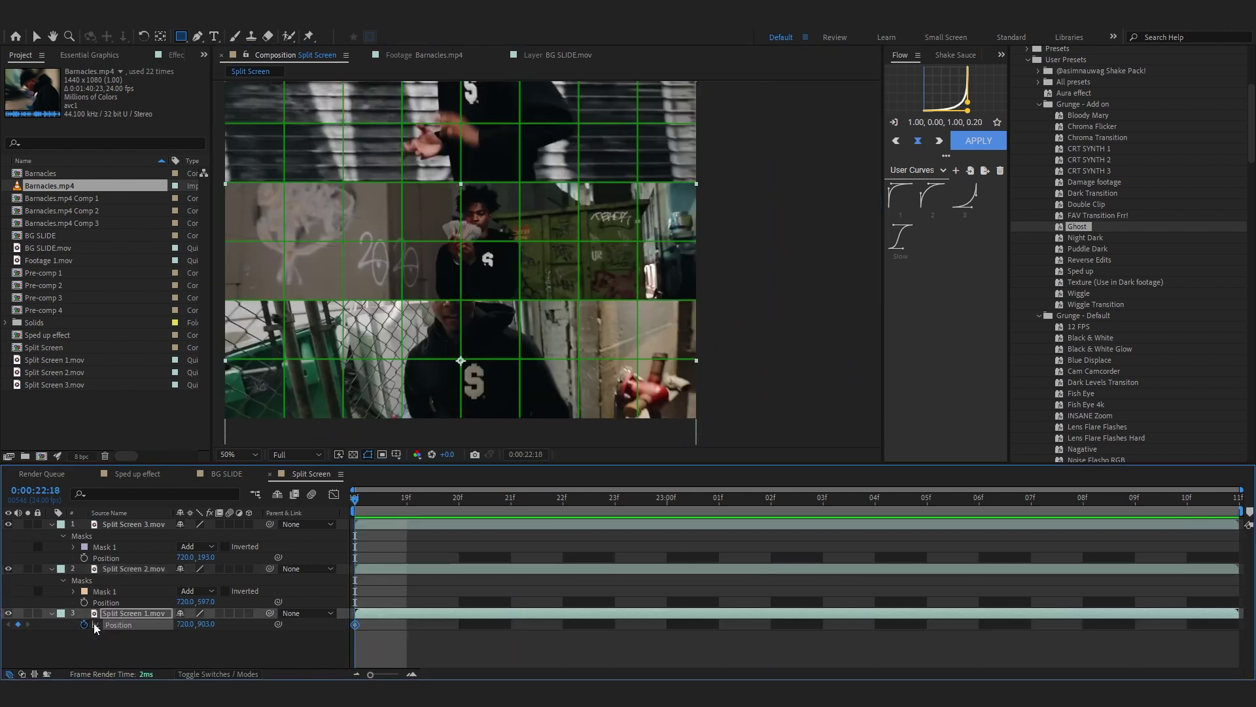
pyautogui.moveTo(355, 625); pyautogui.dragTo(1232, 674)
pyautogui.moveTo(208, 624); pyautogui.dragTo(323, 634)
pyautogui.press('space')
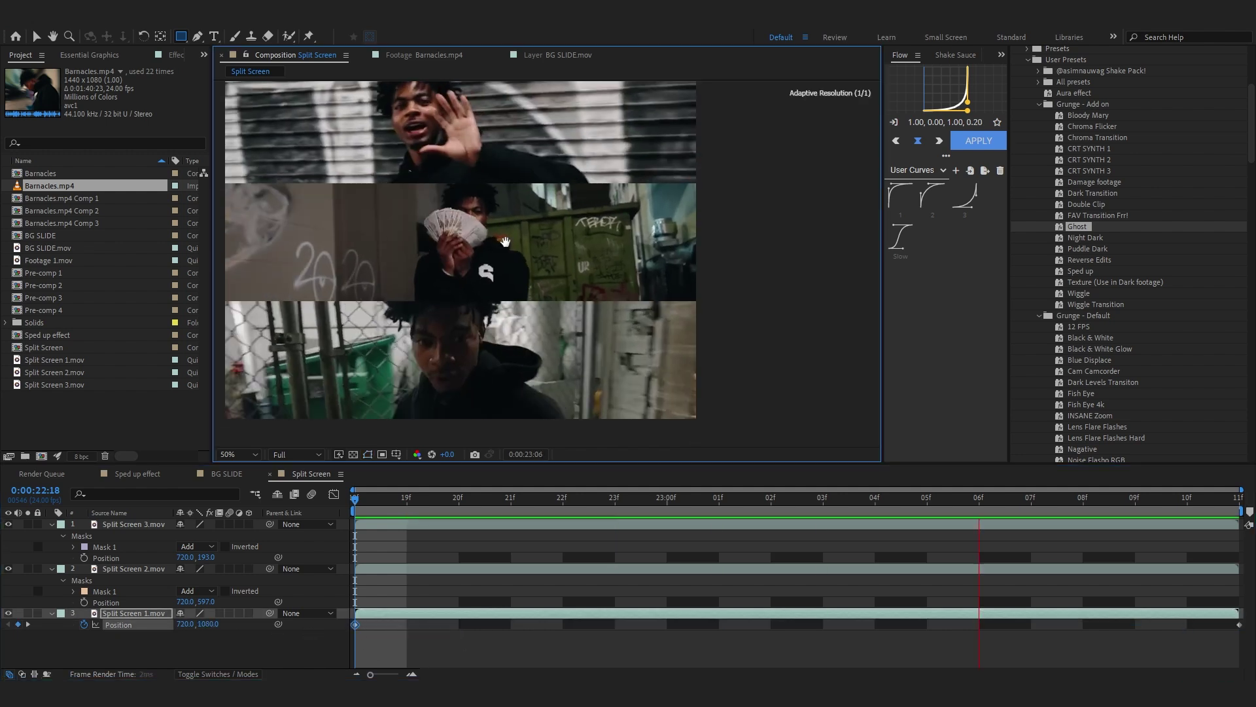
pyautogui.moveTo(504, 246); pyautogui.dragTo(521, 264)
pyautogui.press('space')
pyautogui.press('space')
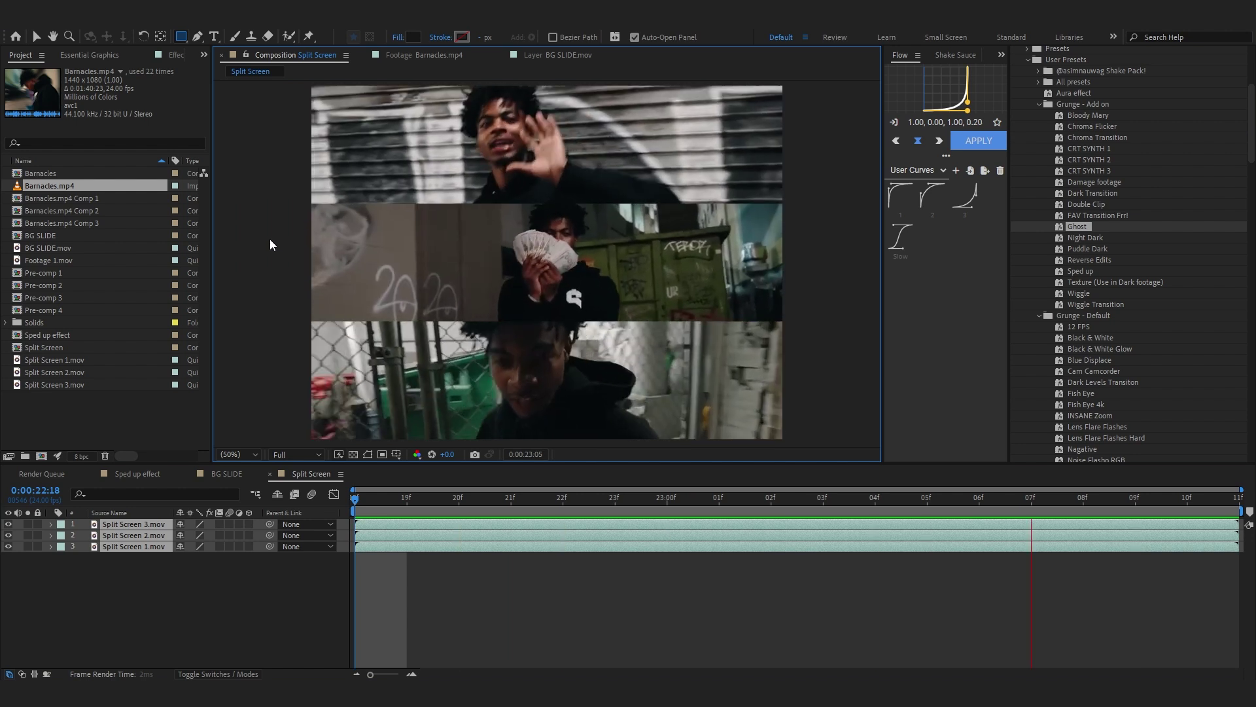
# Step: Pre-compose each of the three Split Screen layers separately, moving all attributes into the new compositions, and preview the result
pyautogui.click(105, 547)
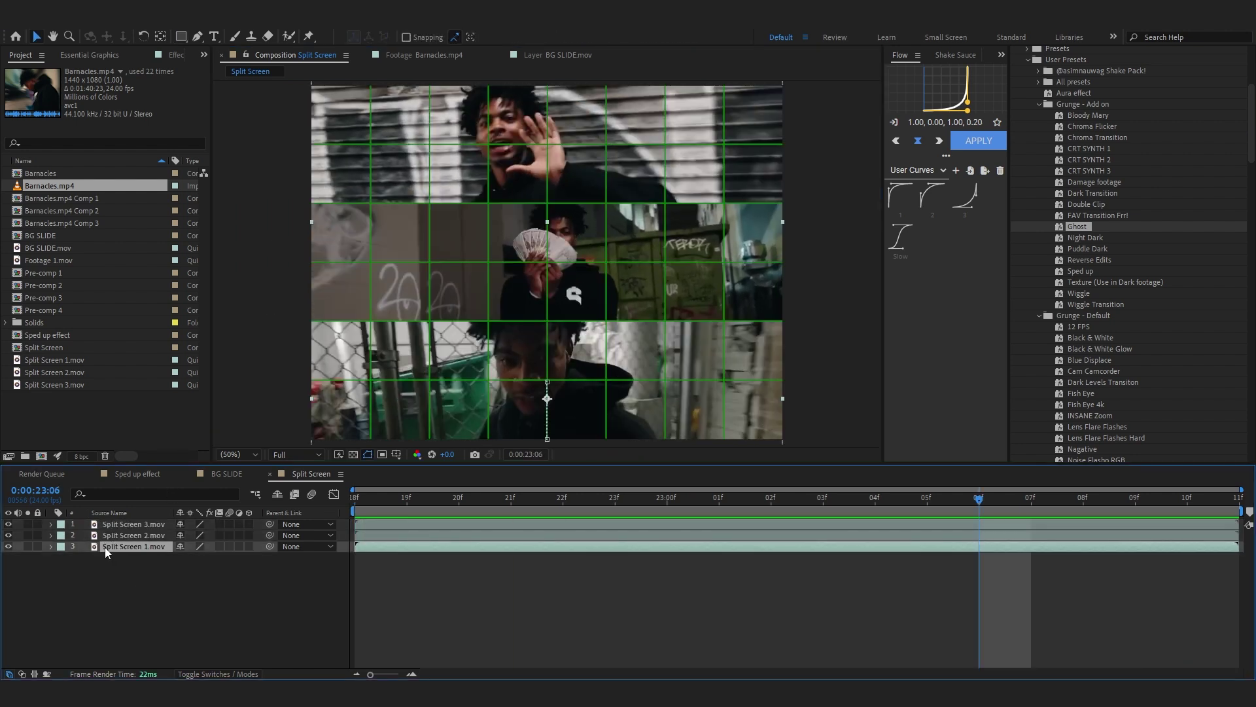
pyautogui.rightClick(105, 547)
pyautogui.click(166, 451)
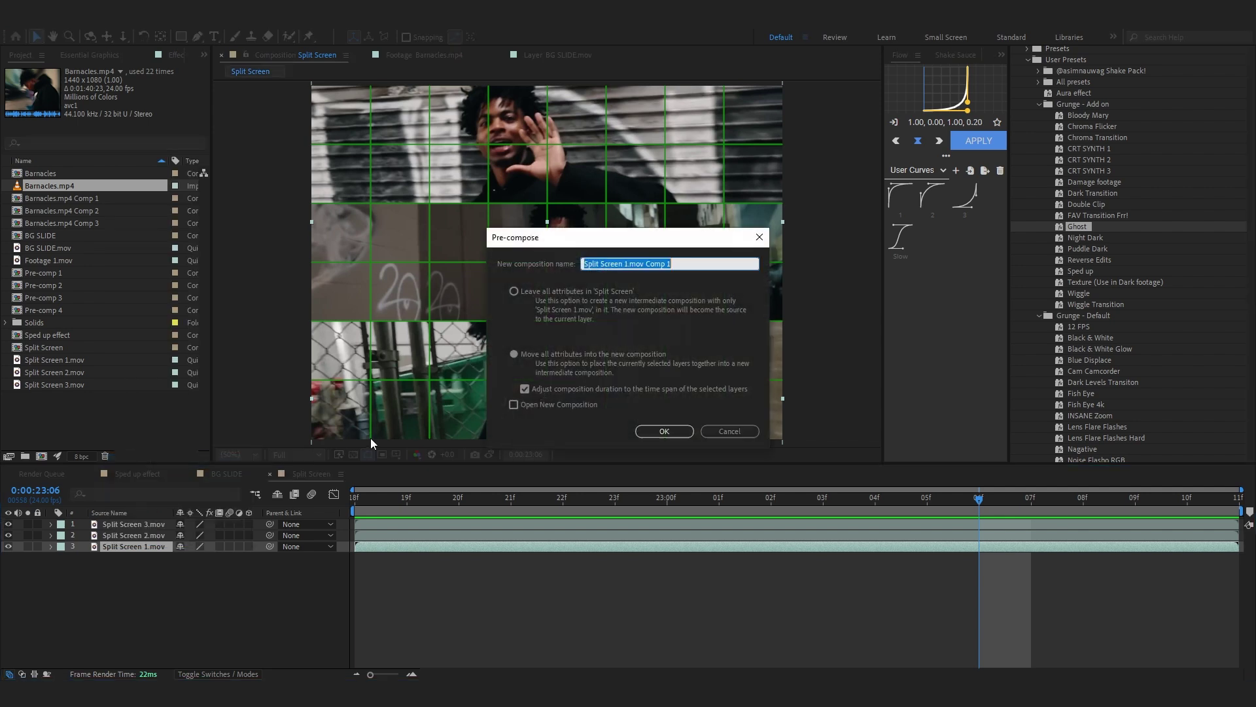
pyautogui.click(663, 431)
pyautogui.rightClick(131, 535)
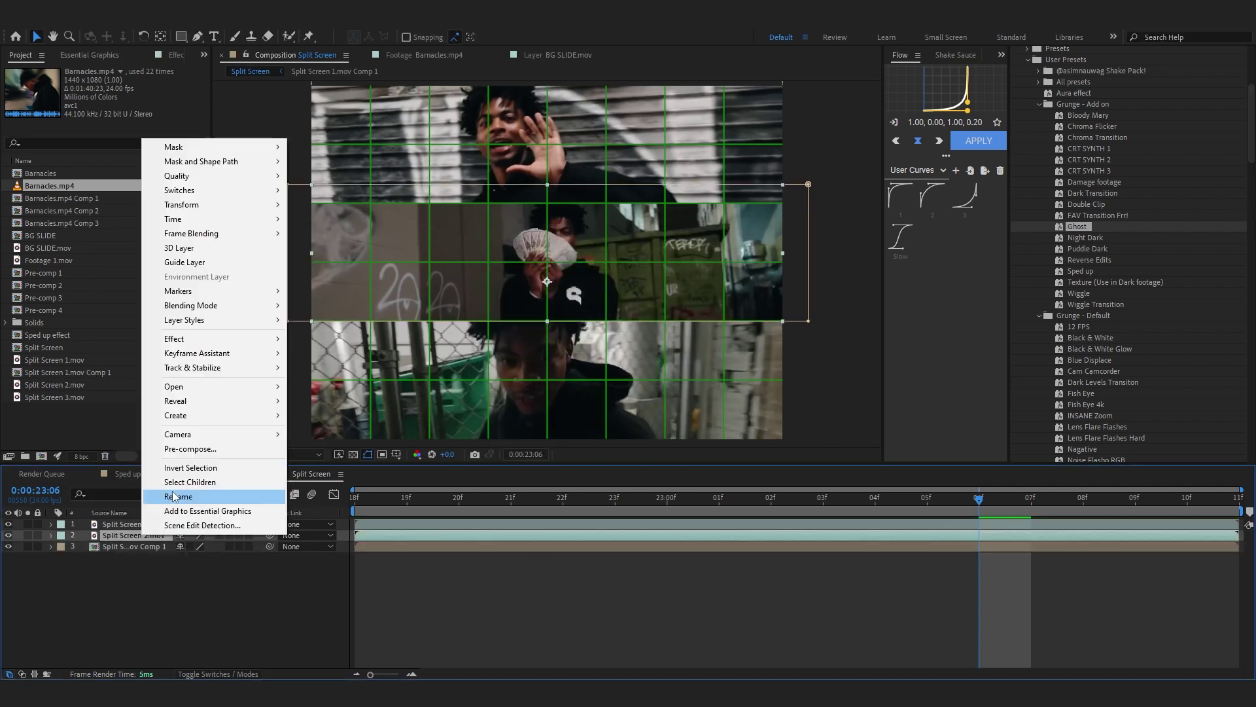
pyautogui.click(181, 449)
pyautogui.click(650, 433)
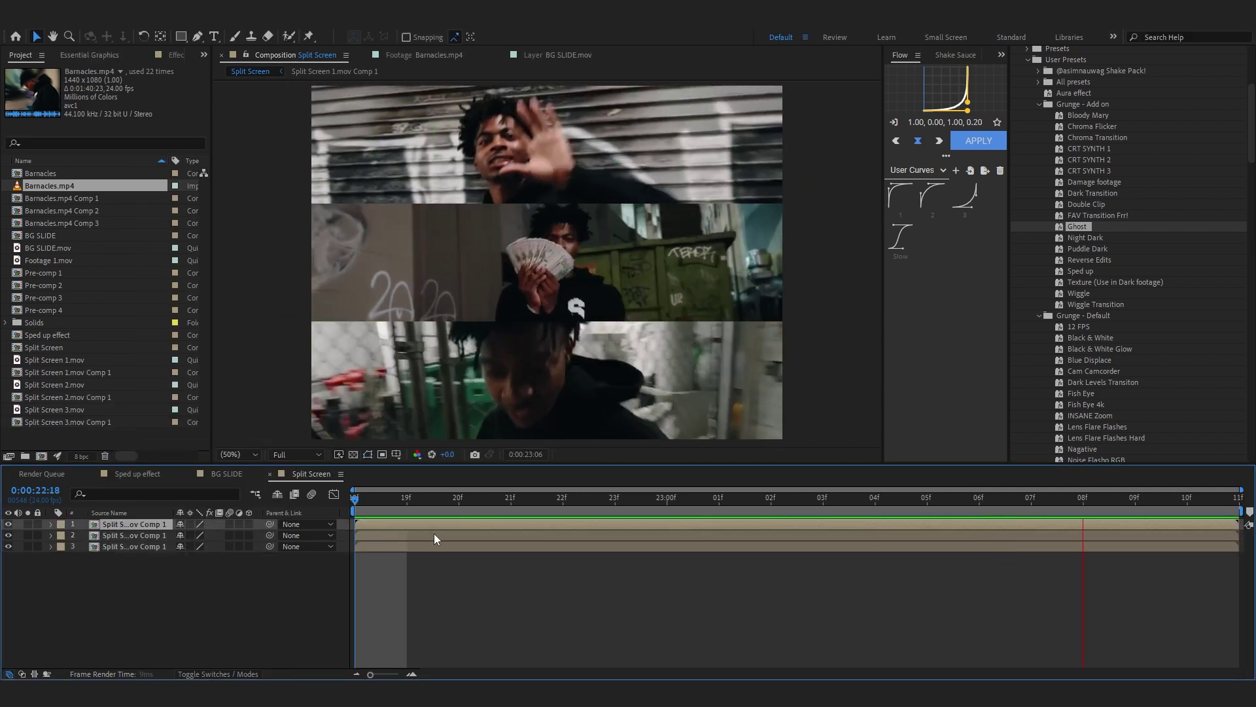
pyautogui.press('space')
pyautogui.press('Home')
# Step: Try the S_RandomEdits effect on Split Screen 1.mov Comp 1, preview it and undo it
pyautogui.click(517, 426)
pyautogui.moveTo(525, 401); pyautogui.dragTo(528, 352)
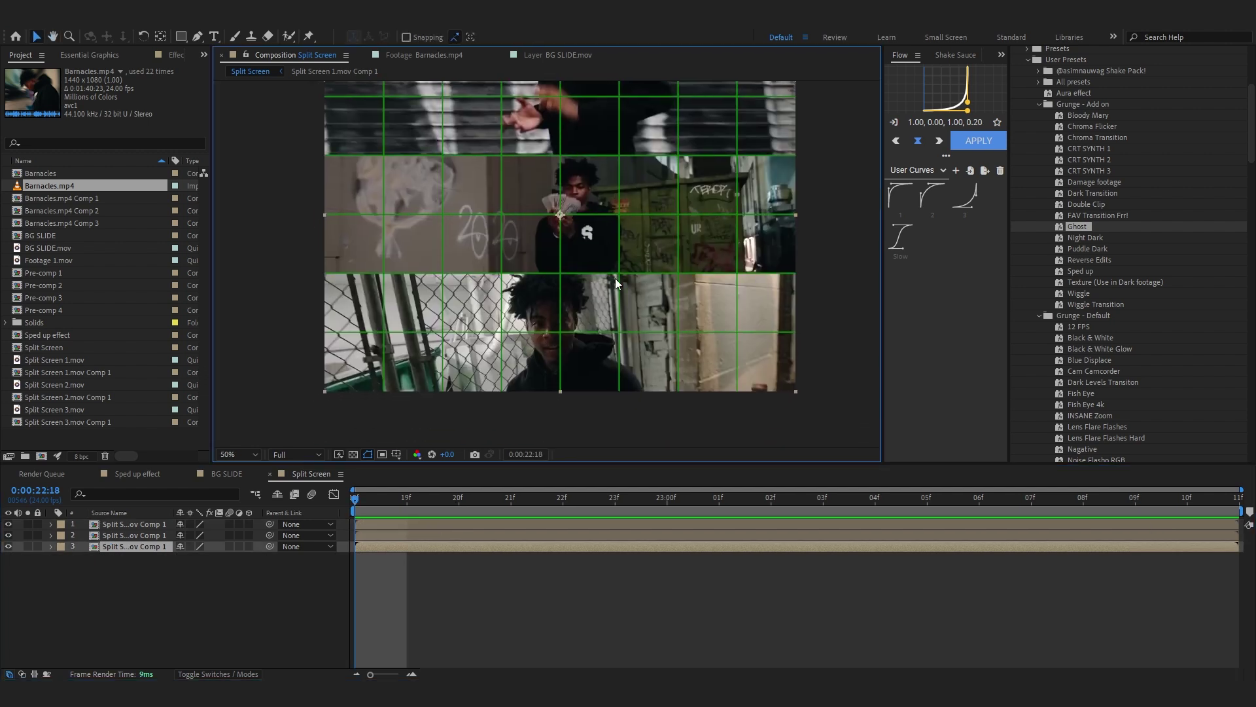
pyautogui.hotkey('ctrl', 'space')
pyautogui.write('s_rand')
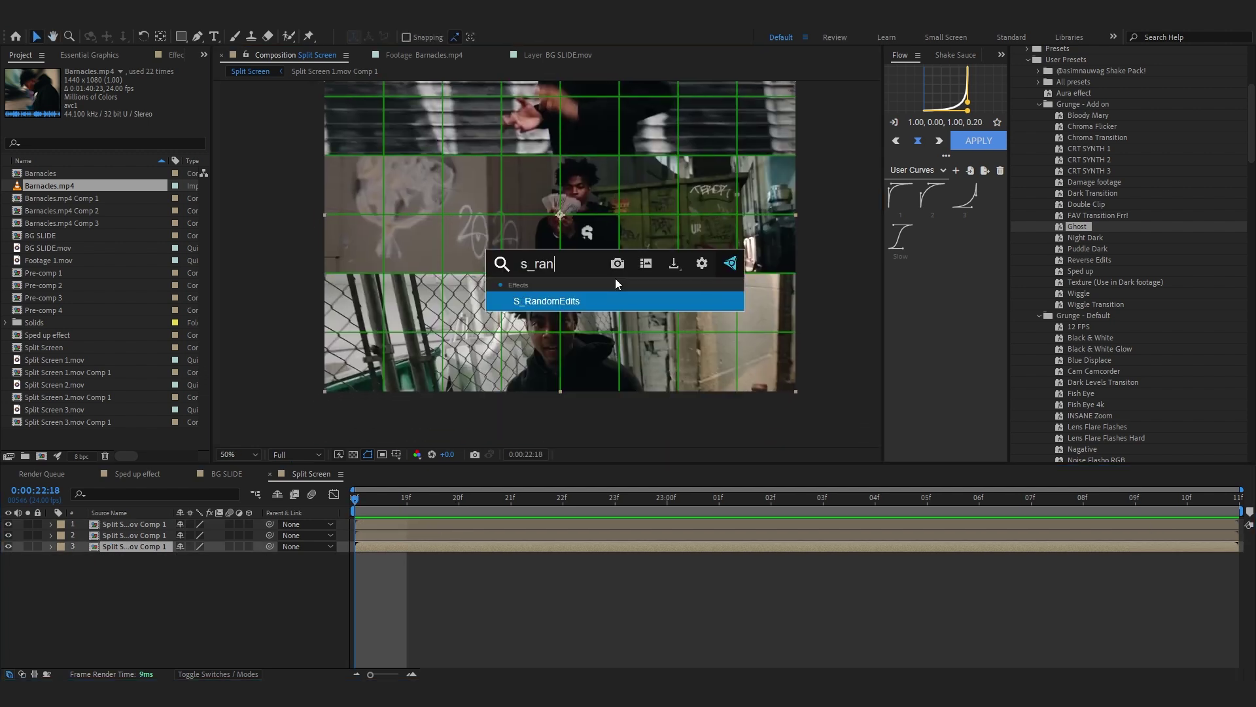
pyautogui.press('Return')
pyautogui.press('space')
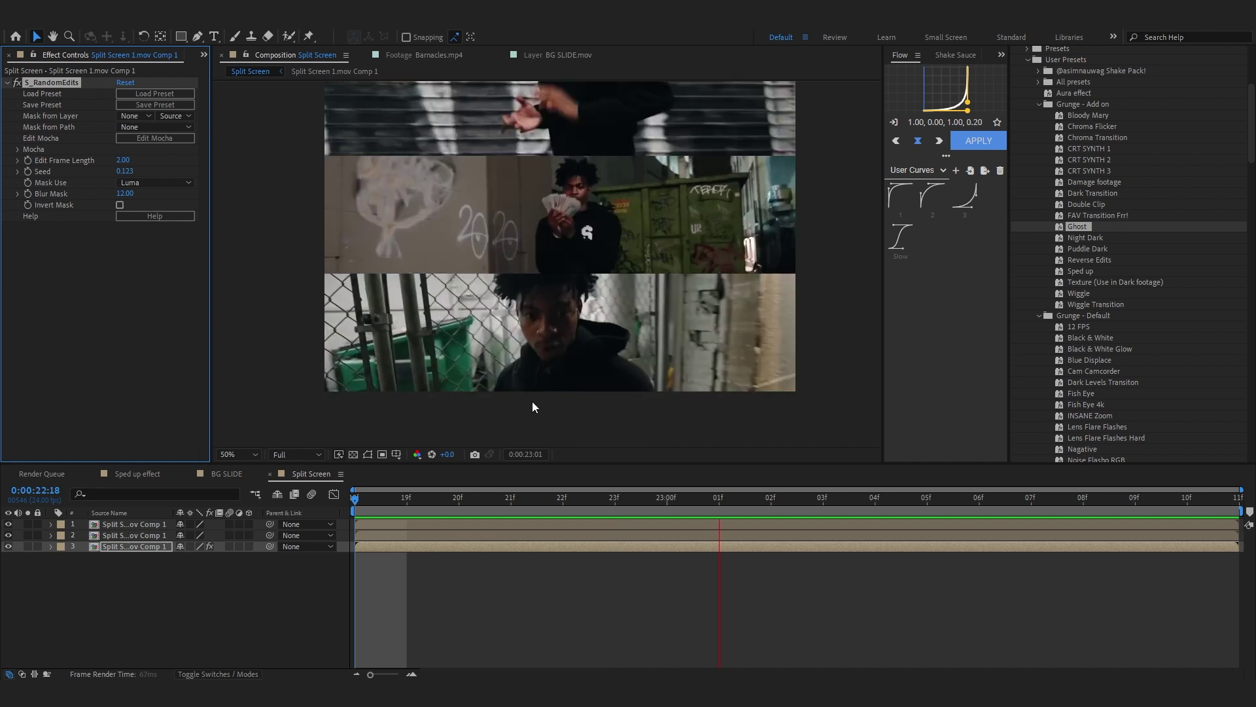
pyautogui.press('space')
pyautogui.hotkey('ctrl', 'z')
# Step: Apply the Reverse Edits preset to Split Screen 1.mov Comp 1 and preview it
pyautogui.click(203, 55)
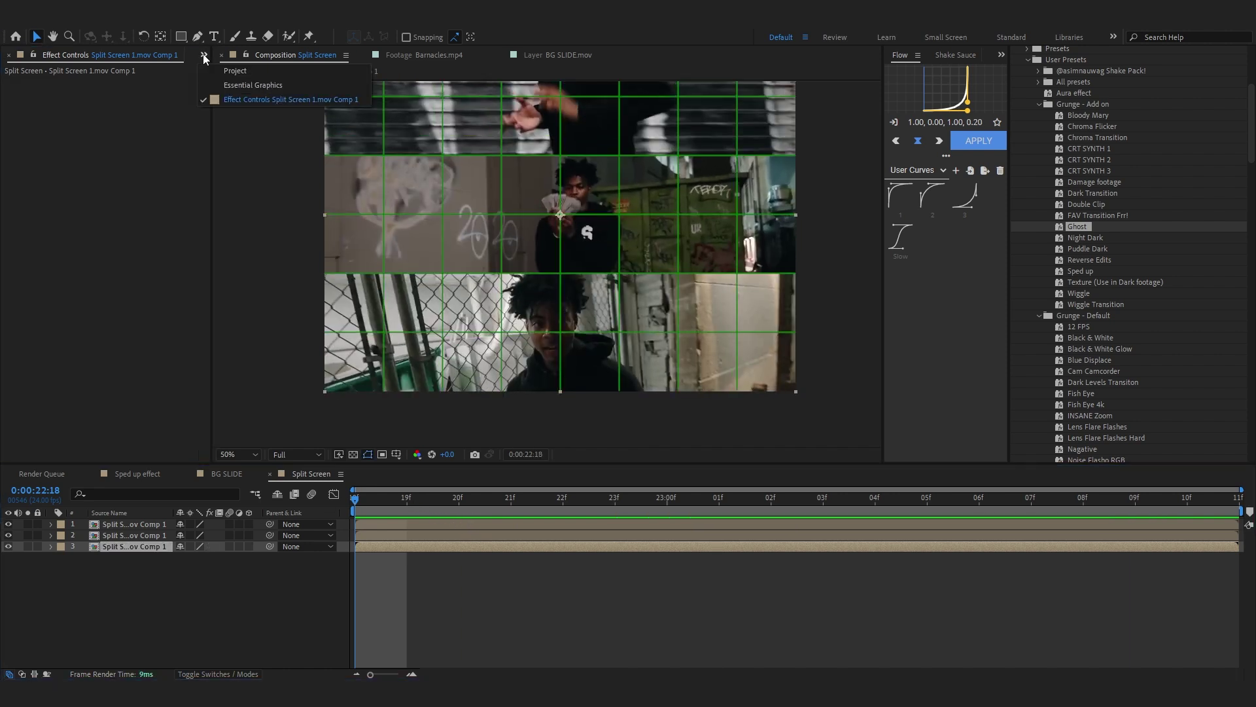
pyautogui.click(242, 70)
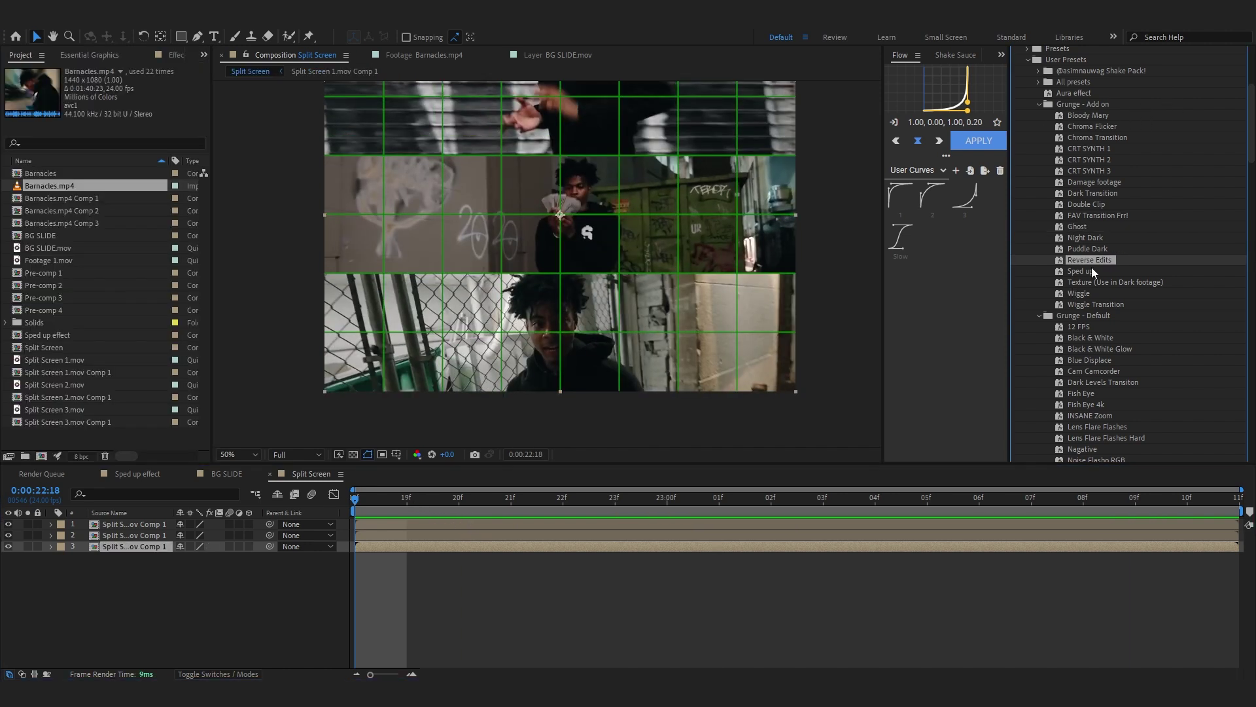
pyautogui.moveTo(1091, 267); pyautogui.dragTo(498, 538)
pyautogui.moveTo(499, 539); pyautogui.dragTo(480, 546)
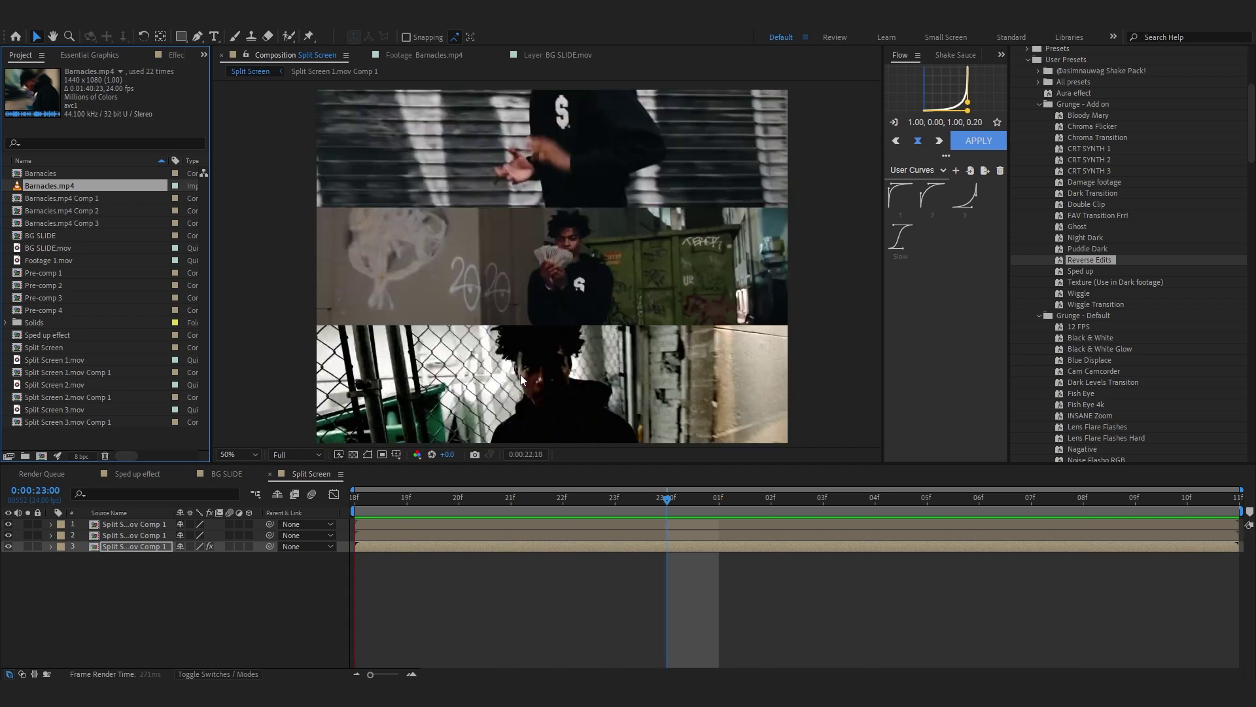
pyautogui.press('space')
pyautogui.press('space')
pyautogui.press('space')
pyautogui.moveTo(831, 496); pyautogui.dragTo(9, 561)
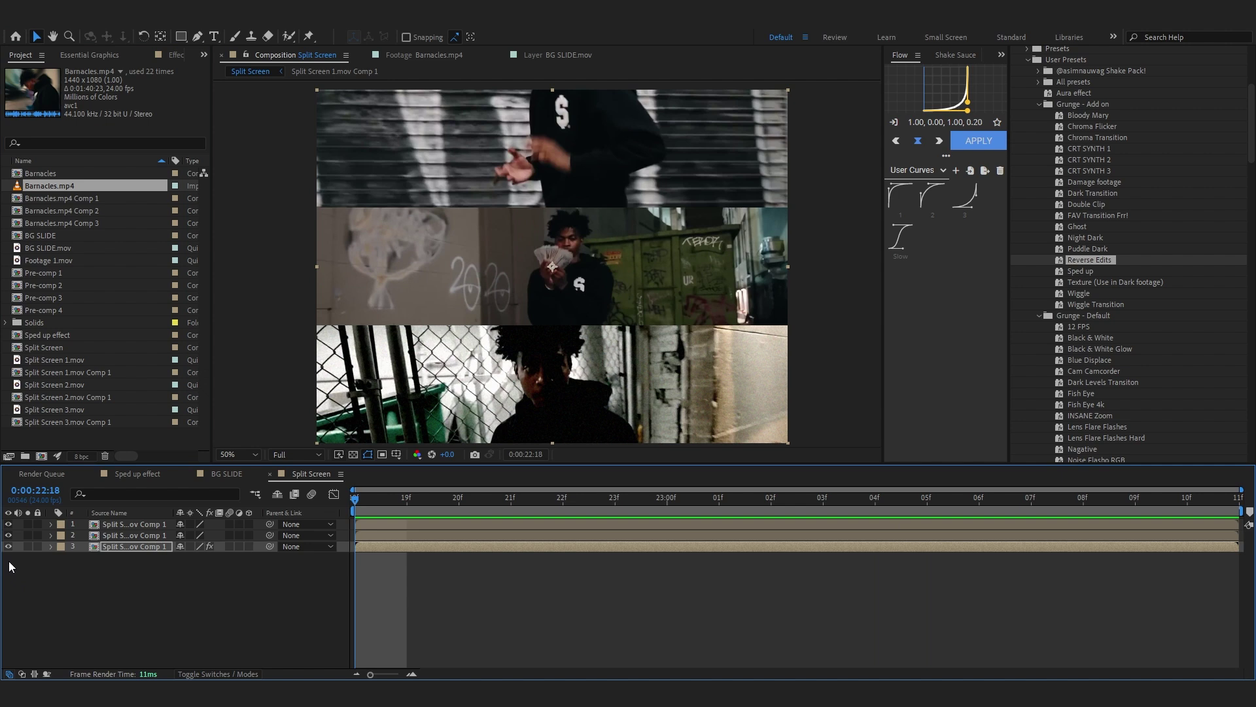
# Step: Try a steep high-contrast Curves adjustment on Split Screen 2.mov Comp 1, and delete the effect
pyautogui.click(477, 535)
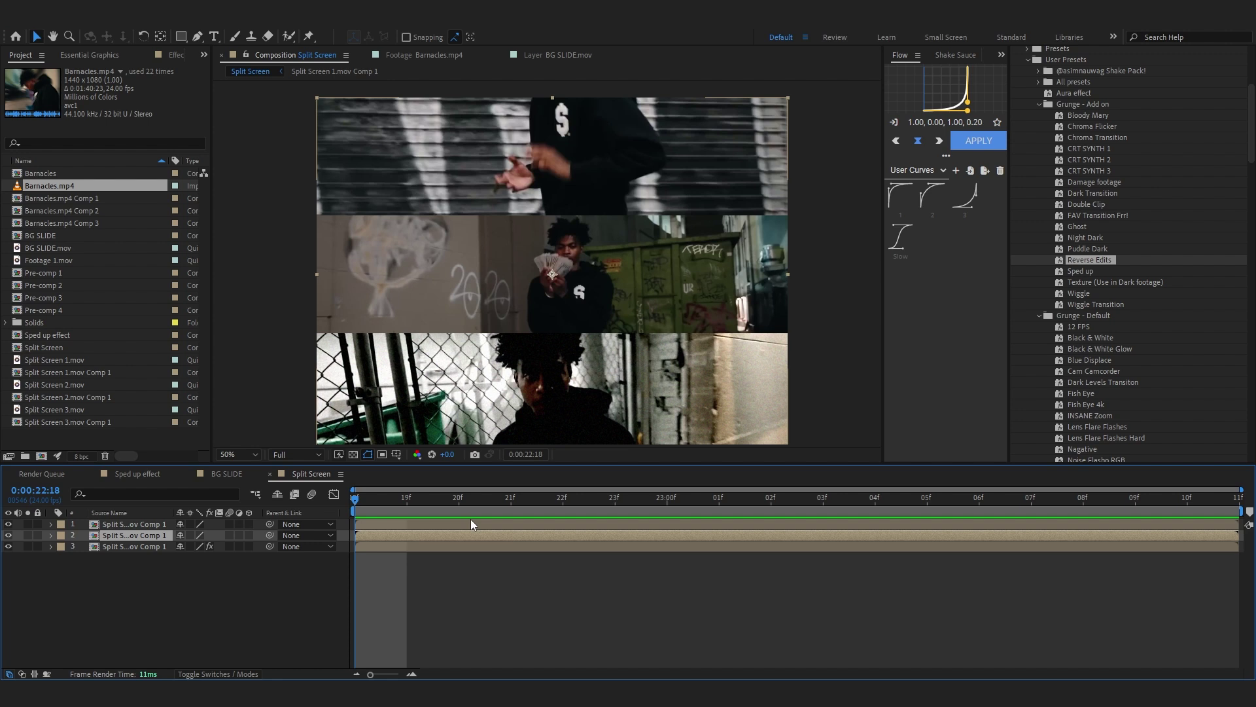
pyautogui.hotkey('ctrl', 'space')
pyautogui.write('cur')
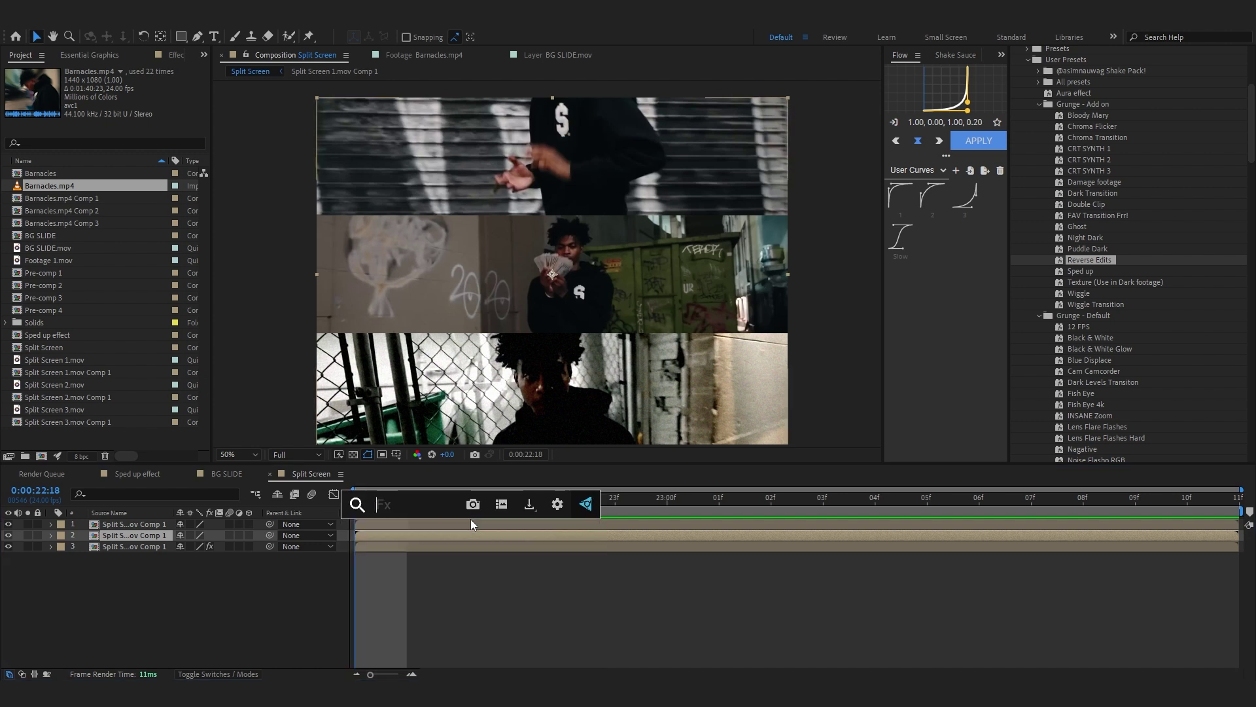
pyautogui.write('ve')
pyautogui.press('Return')
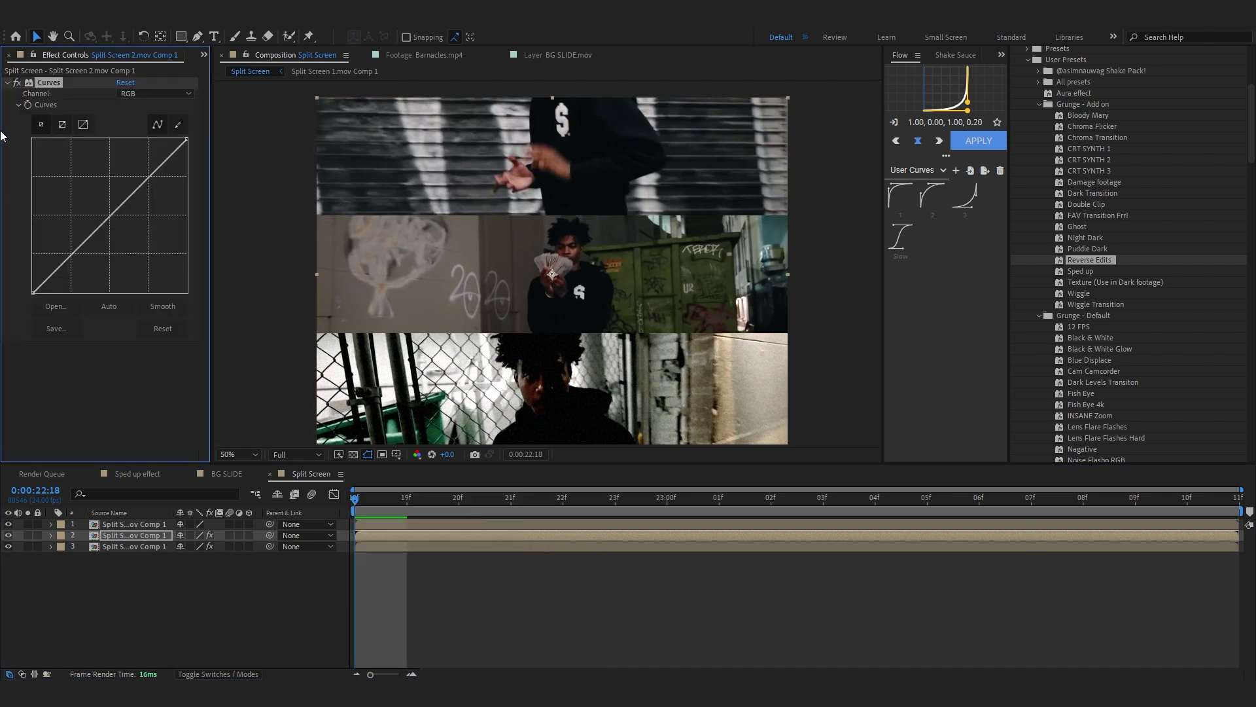
pyautogui.moveTo(69, 264); pyautogui.dragTo(81, 277)
pyautogui.moveTo(165, 180); pyautogui.dragTo(108, 76)
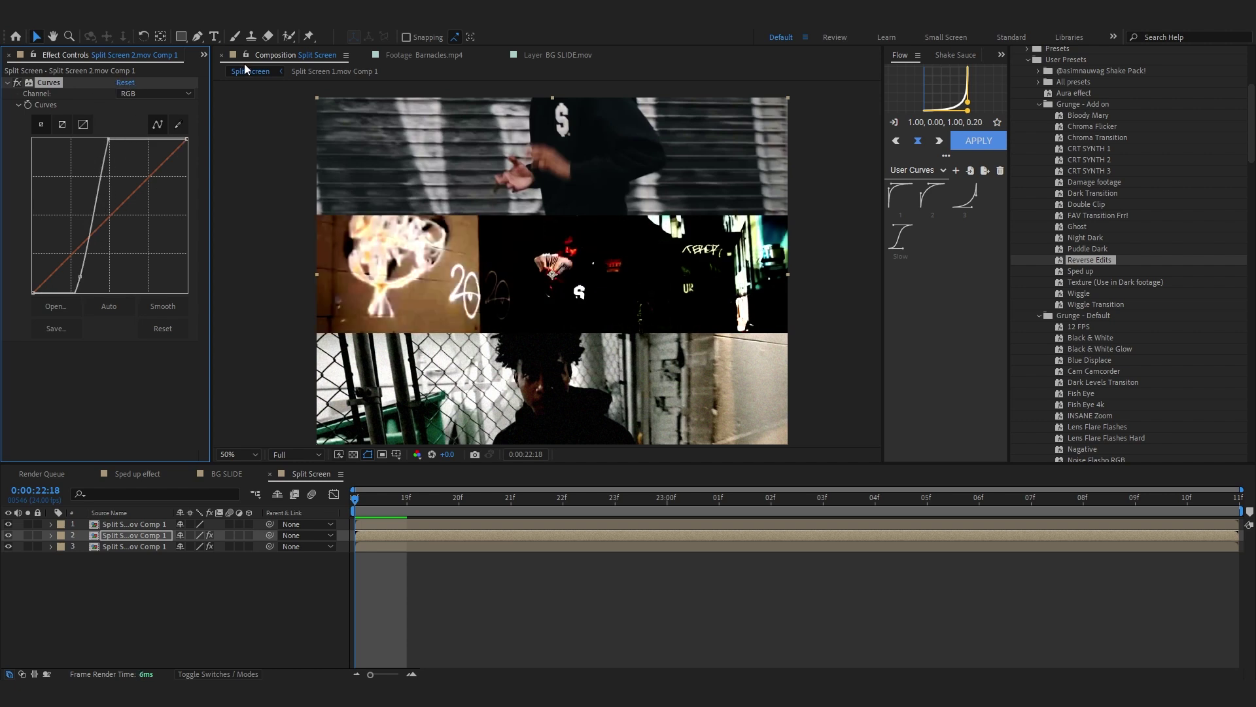
pyautogui.press('Delete')
# Step: Apply the Texture (Use in Dark footage) preset to Split Screen 2.mov Comp 1 and delete its S_DistortChroma effect
pyautogui.click(203, 56)
pyautogui.click(227, 70)
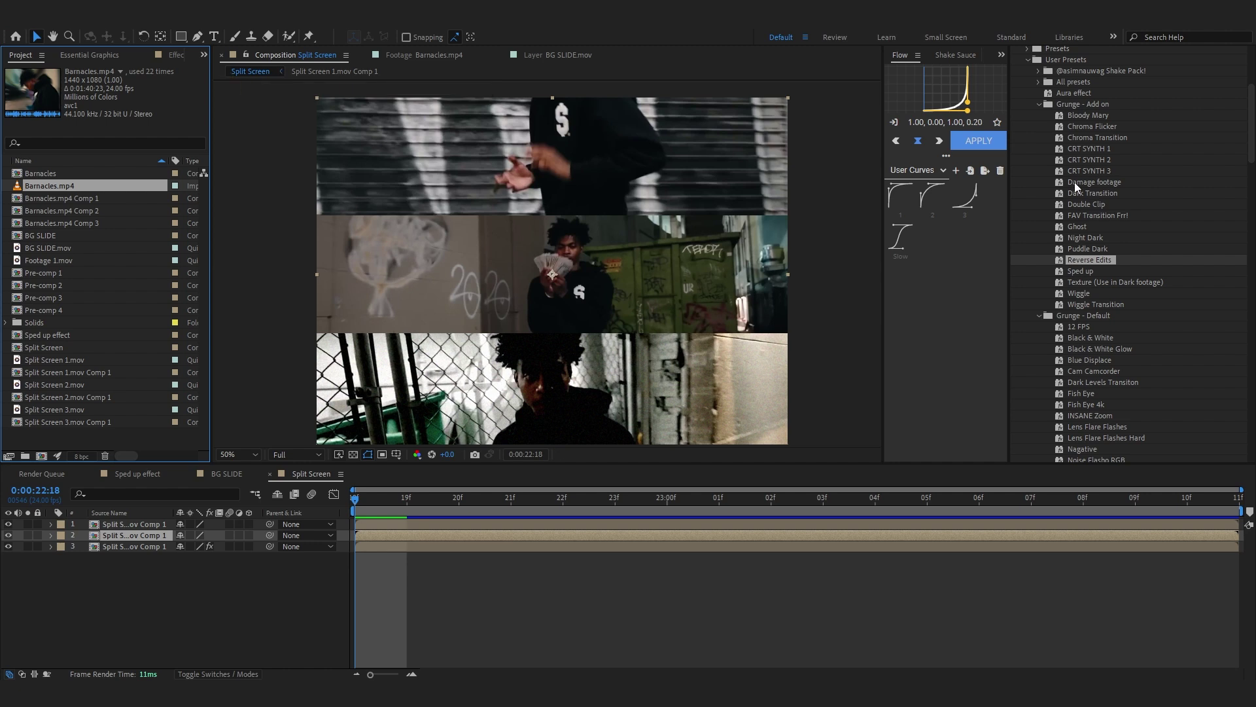
pyautogui.moveTo(1112, 282); pyautogui.dragTo(432, 535)
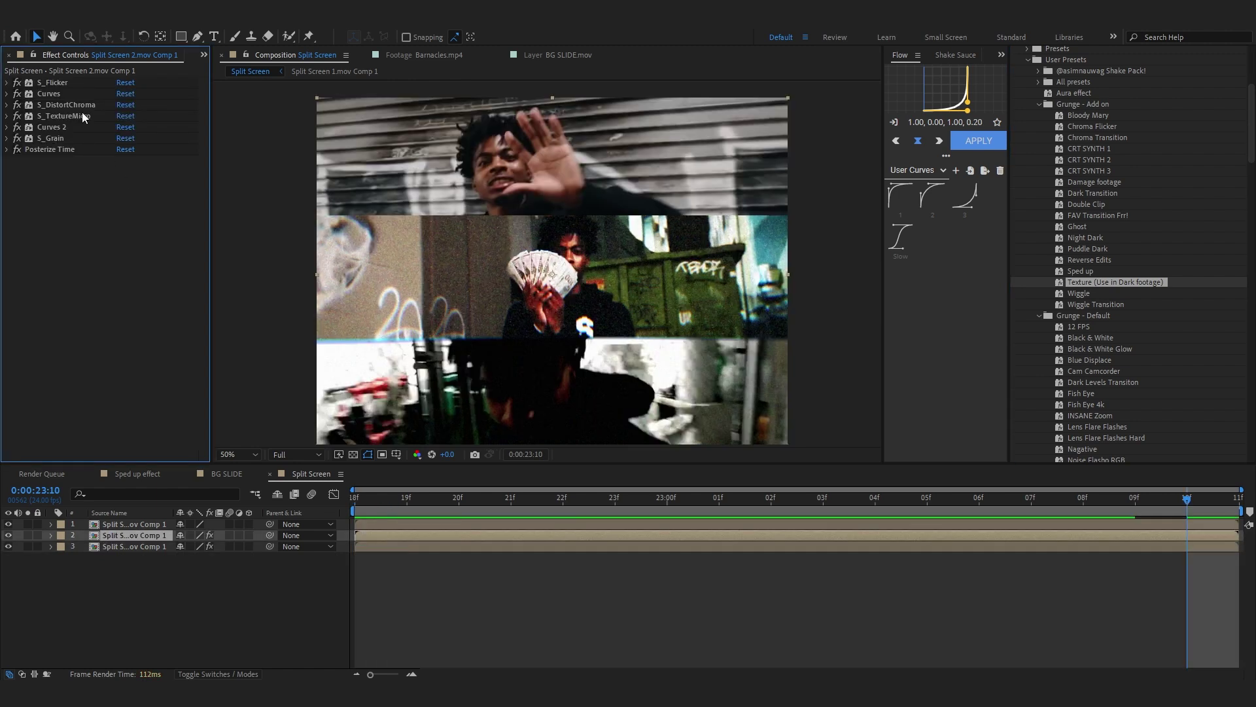
pyautogui.click(76, 109)
pyautogui.press('Delete')
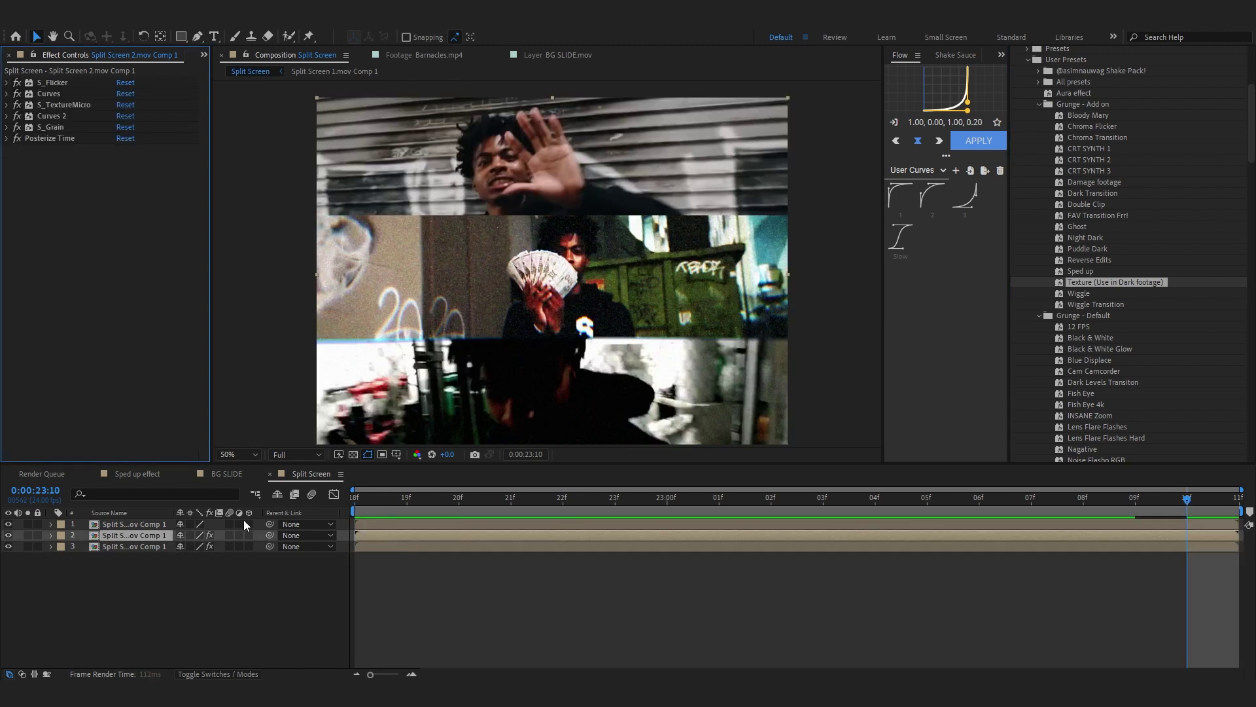
pyautogui.click(301, 599)
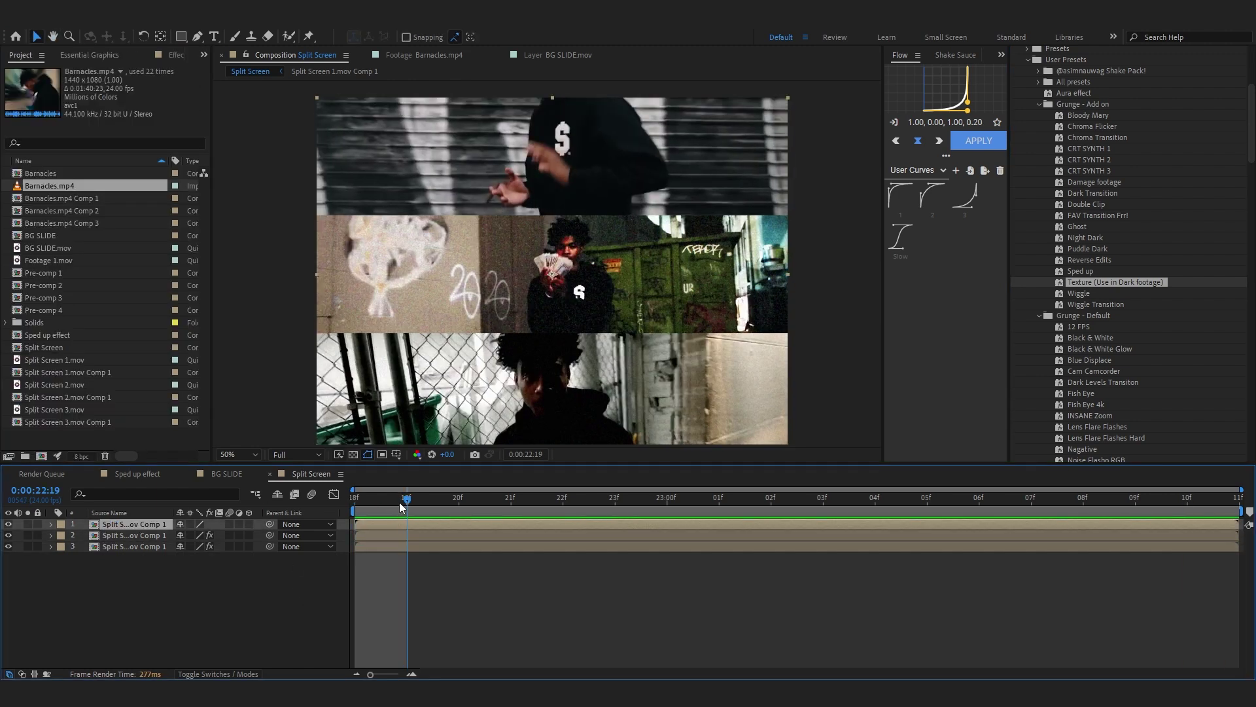
# Step: Apply the Blue Displace preset to Split Screen 3.mov Comp 1 and delete its Optics Compensation effect
pyautogui.moveTo(1099, 363); pyautogui.dragTo(568, 537)
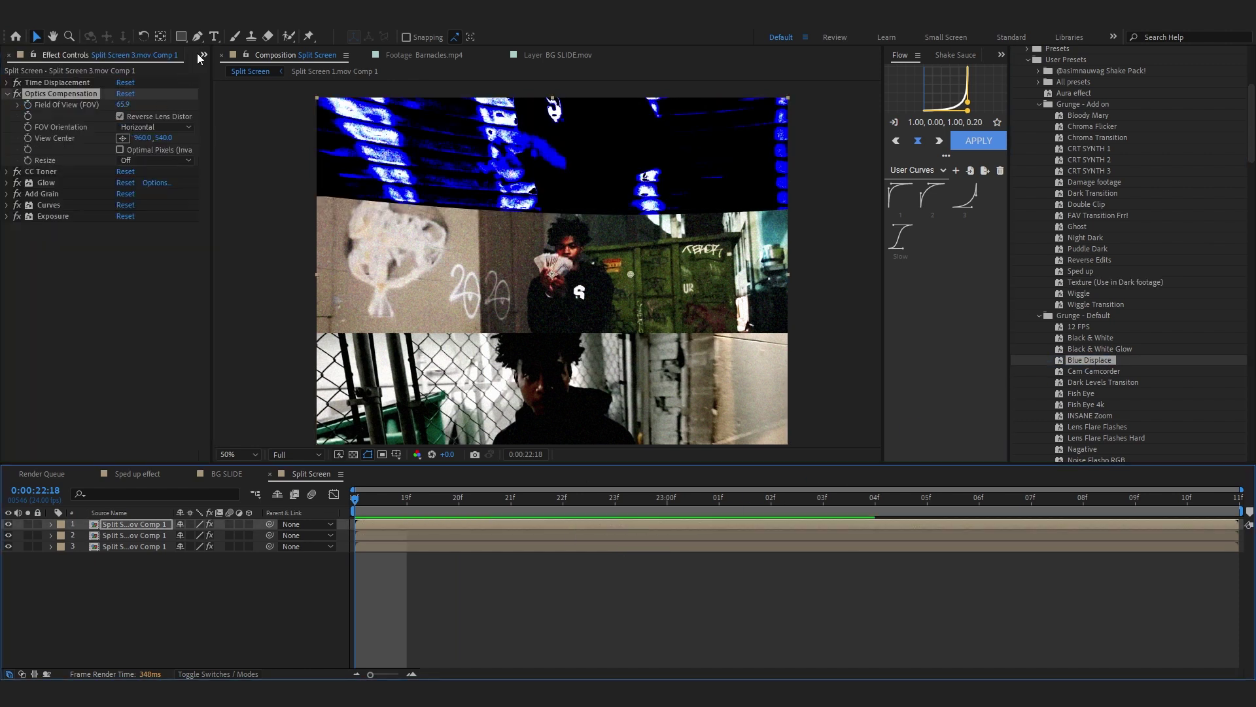
pyautogui.press('Delete')
pyautogui.click(203, 55)
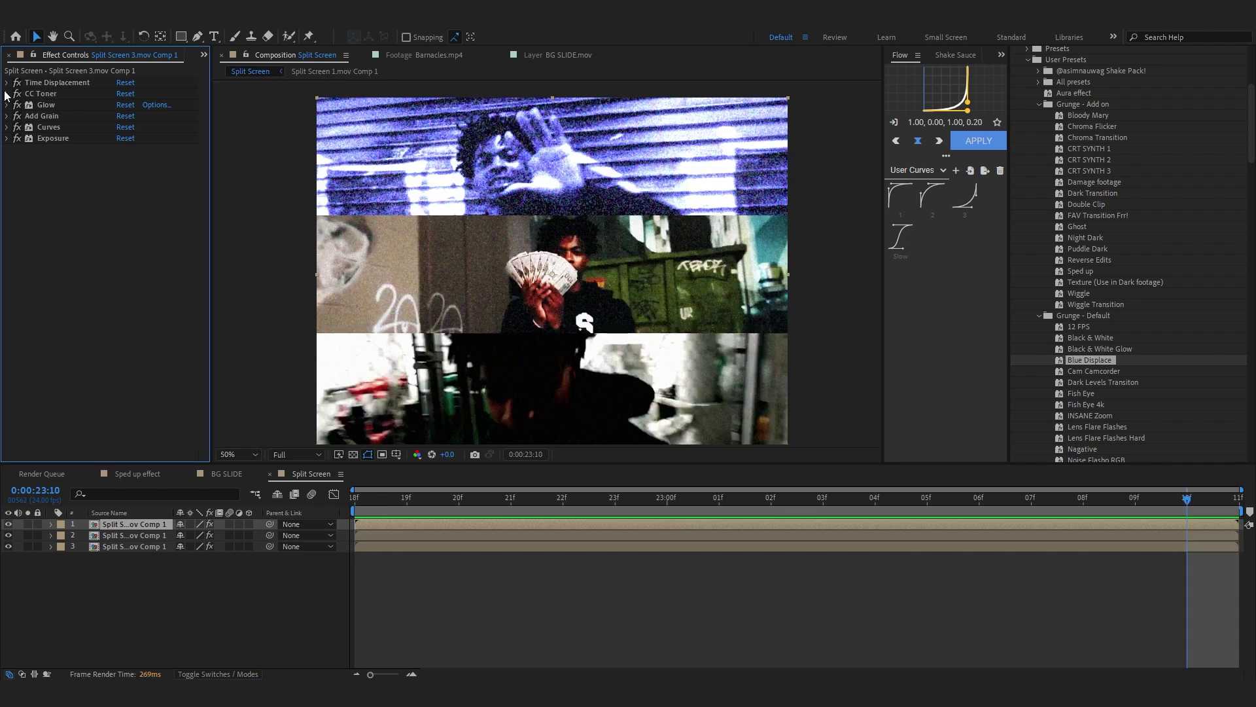
# Step: Set the CC Toner Midtones color on Split Screen 3.mov Comp 1 to dark green 454F3A
pyautogui.click(7, 94)
pyautogui.click(119, 135)
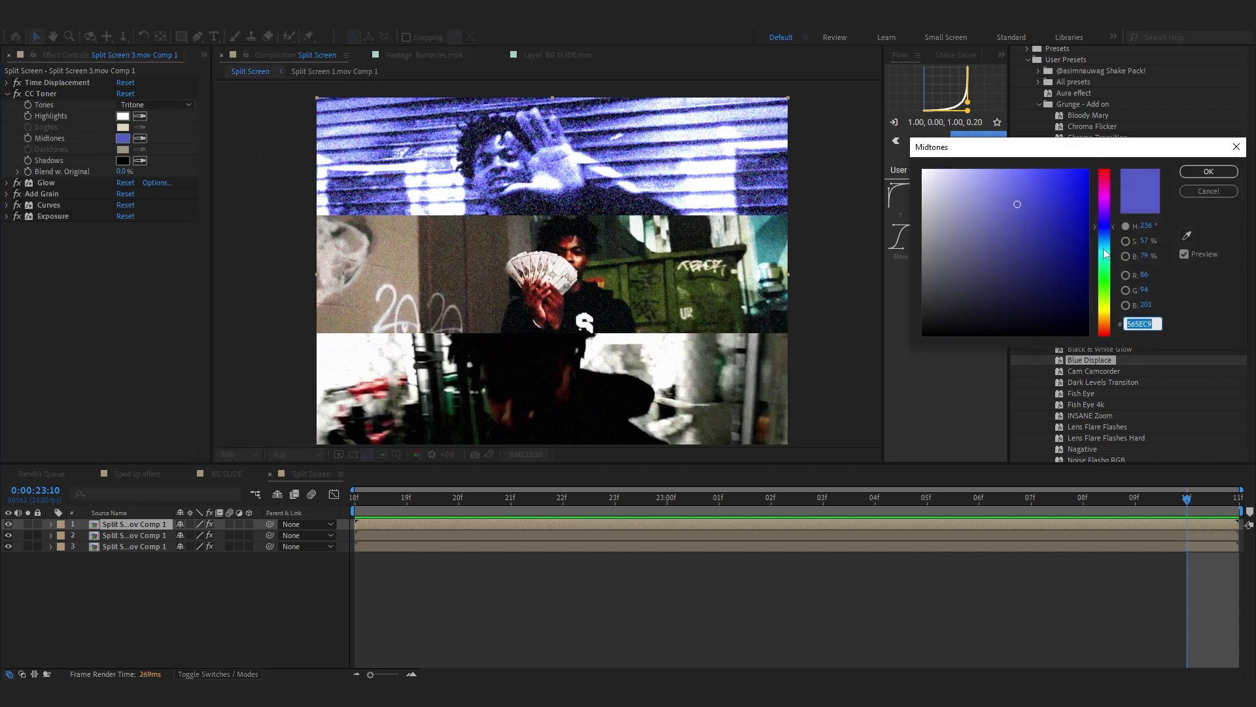
pyautogui.moveTo(1110, 241); pyautogui.dragTo(1112, 296)
pyautogui.moveTo(1057, 217); pyautogui.dragTo(971, 286)
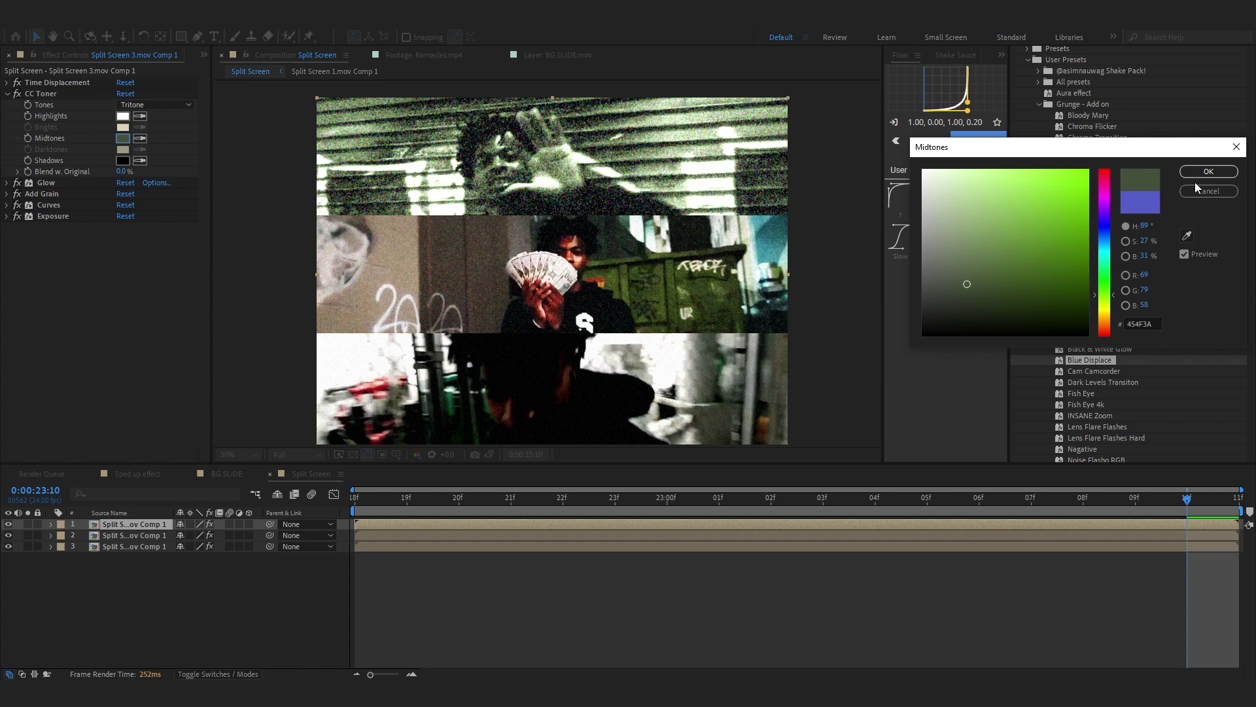
pyautogui.click(1208, 171)
# Step: Reduce the Add Grain Intensity on Split Screen 3.mov Comp 1 and preview the split screen
pyautogui.click(7, 194)
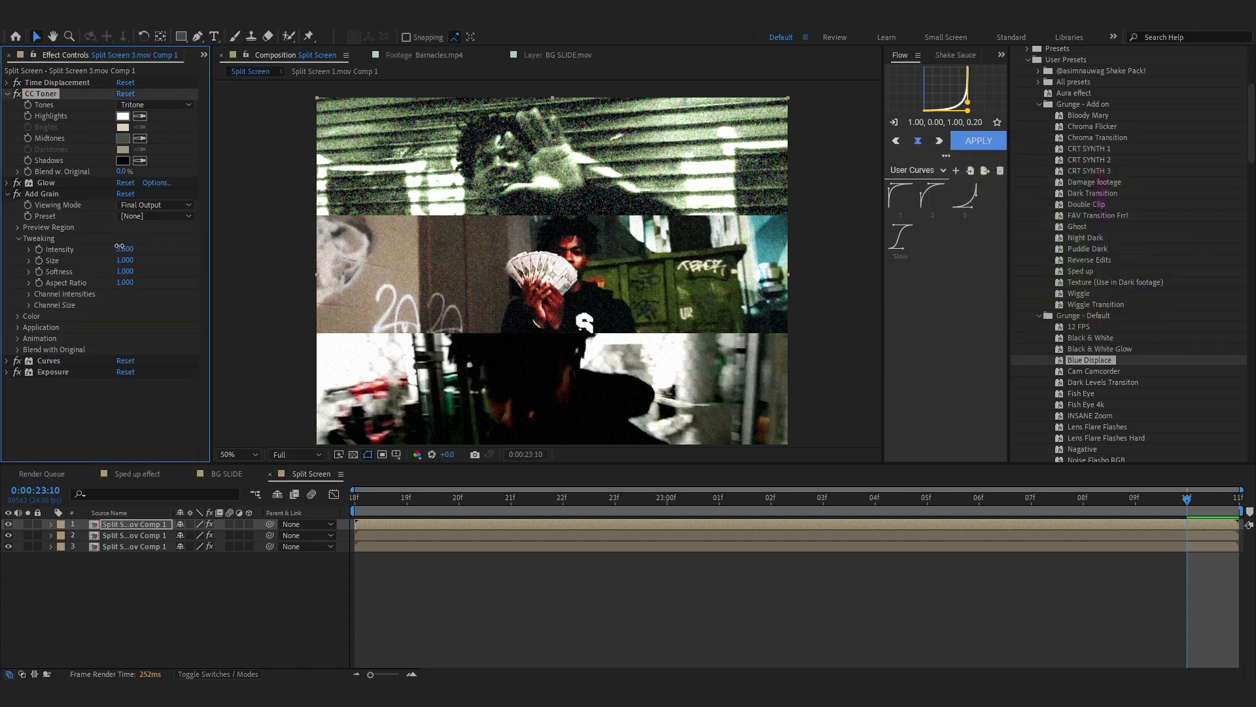
pyautogui.moveTo(119, 247); pyautogui.dragTo(106, 247)
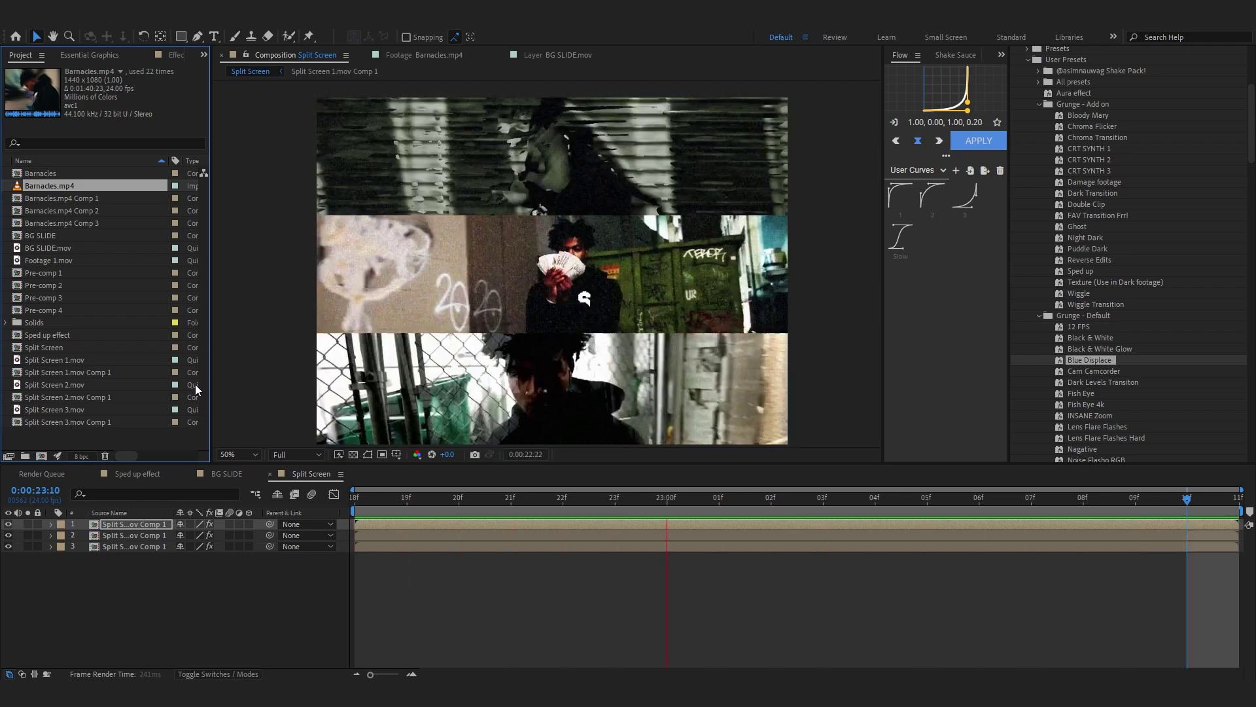
pyautogui.press('space')
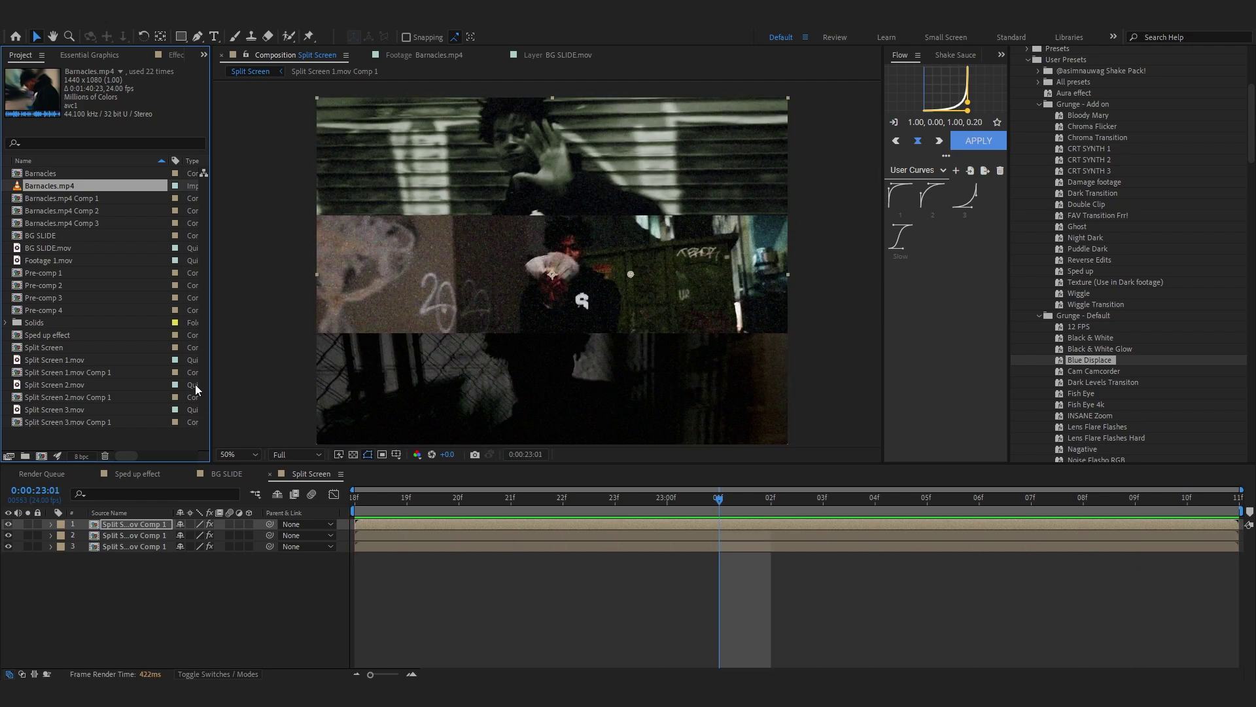